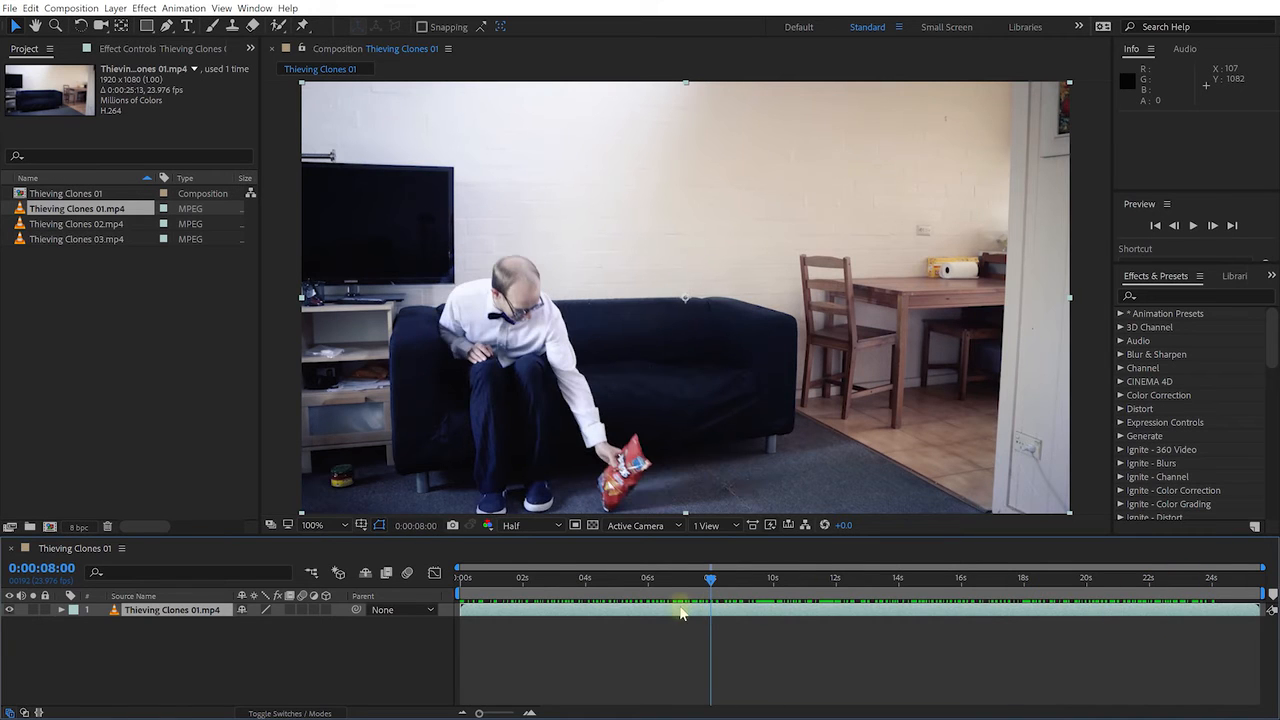
- Stack the Thieving Clones 02.mp4 and Thieving Clones 03.mp4 clips above Thieving Clones 01.mp4 in the timeline and scrub to 0:00:23:23
click(70, 228)
drag(85, 236, 186, 618)
drag(677, 581, 1153, 614)
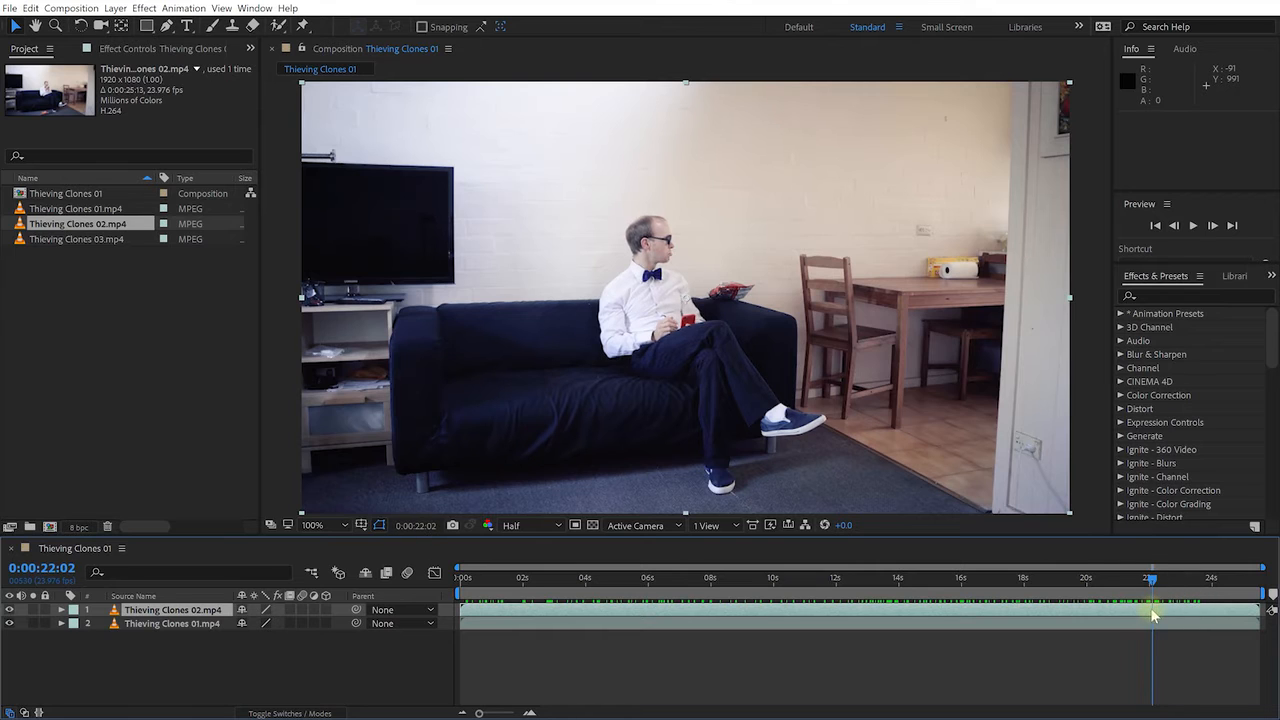
click(50, 240)
drag(68, 248, 172, 611)
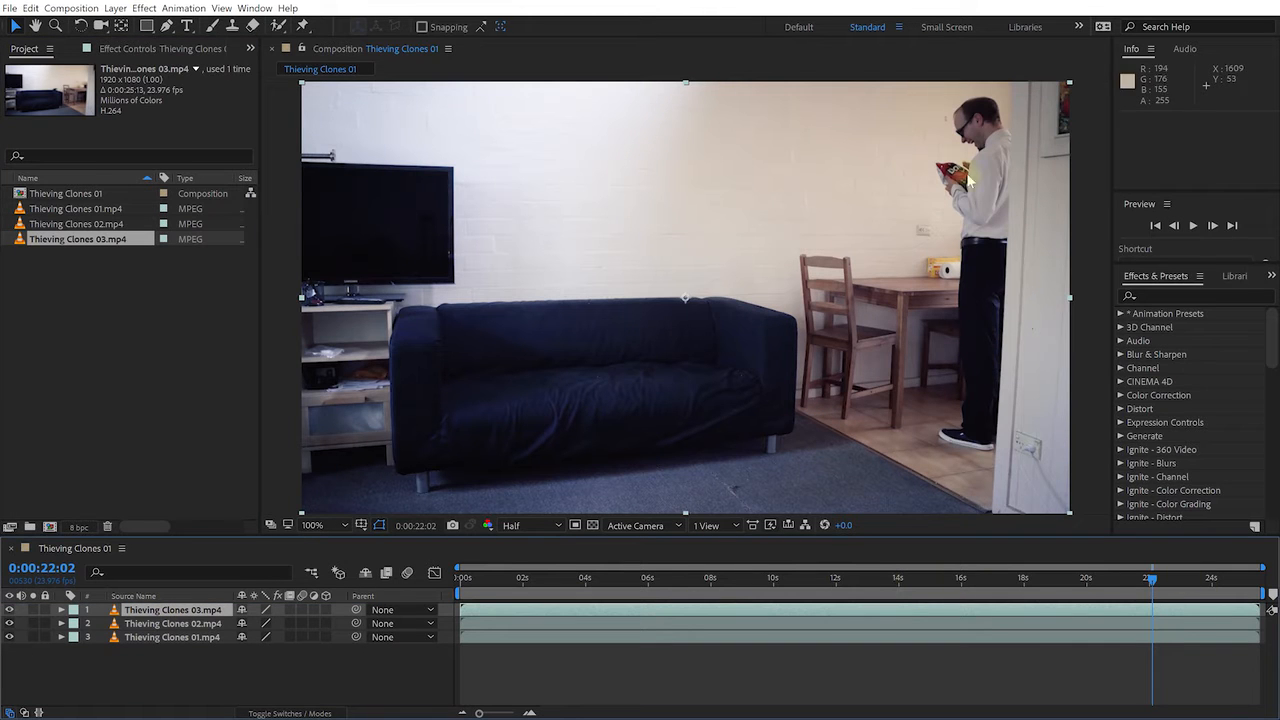
drag(1152, 580, 1211, 608)
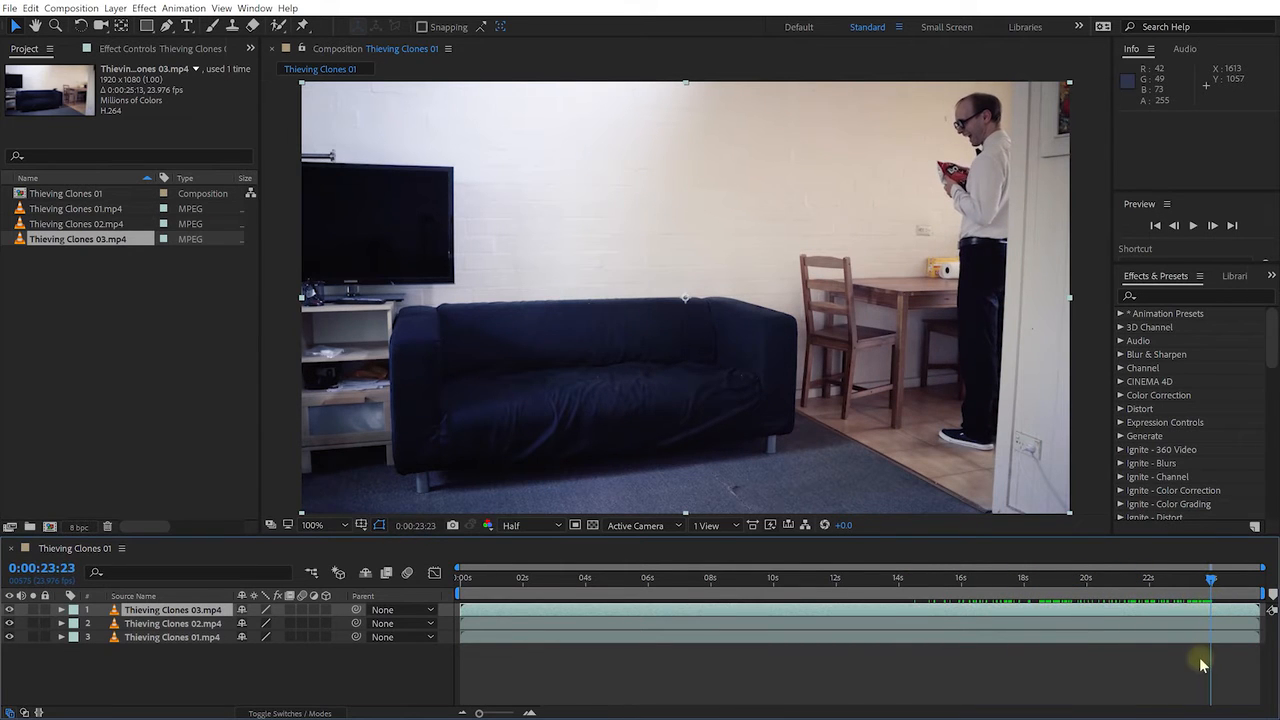
- Temporarily hide the top two clips to inspect the footage on each layer beneath, and show both again
click(10, 611)
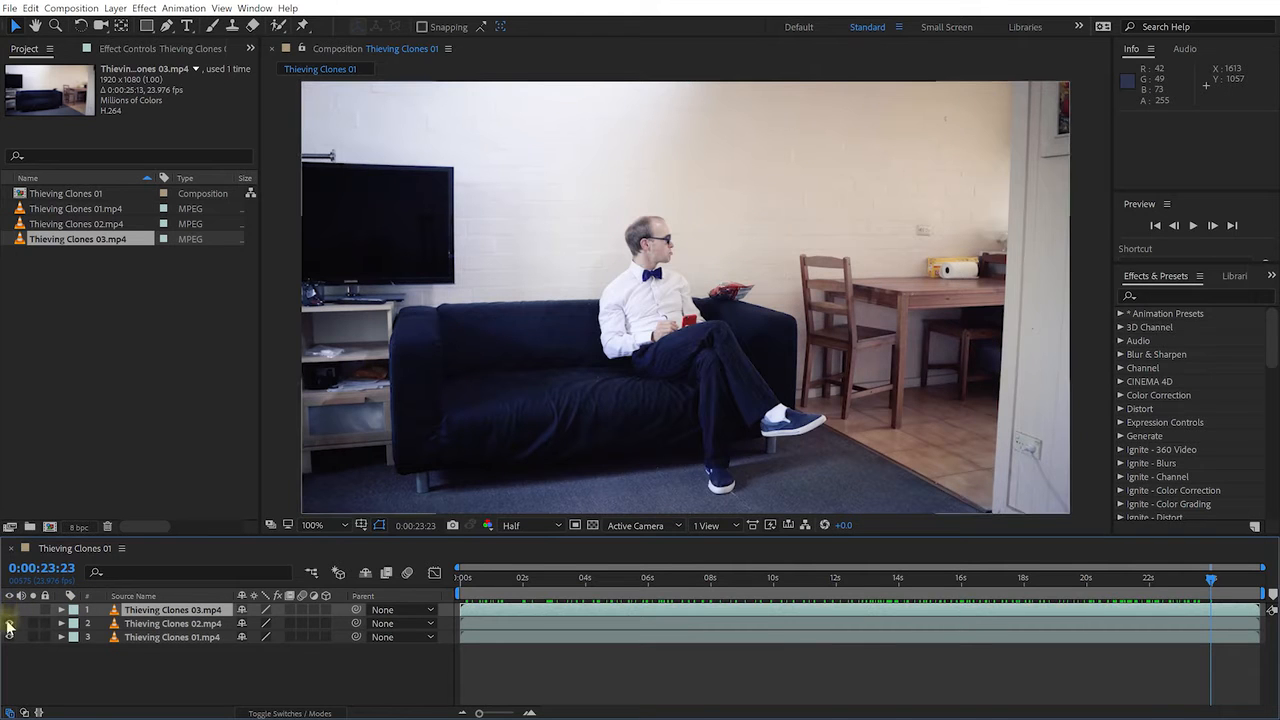
click(10, 623)
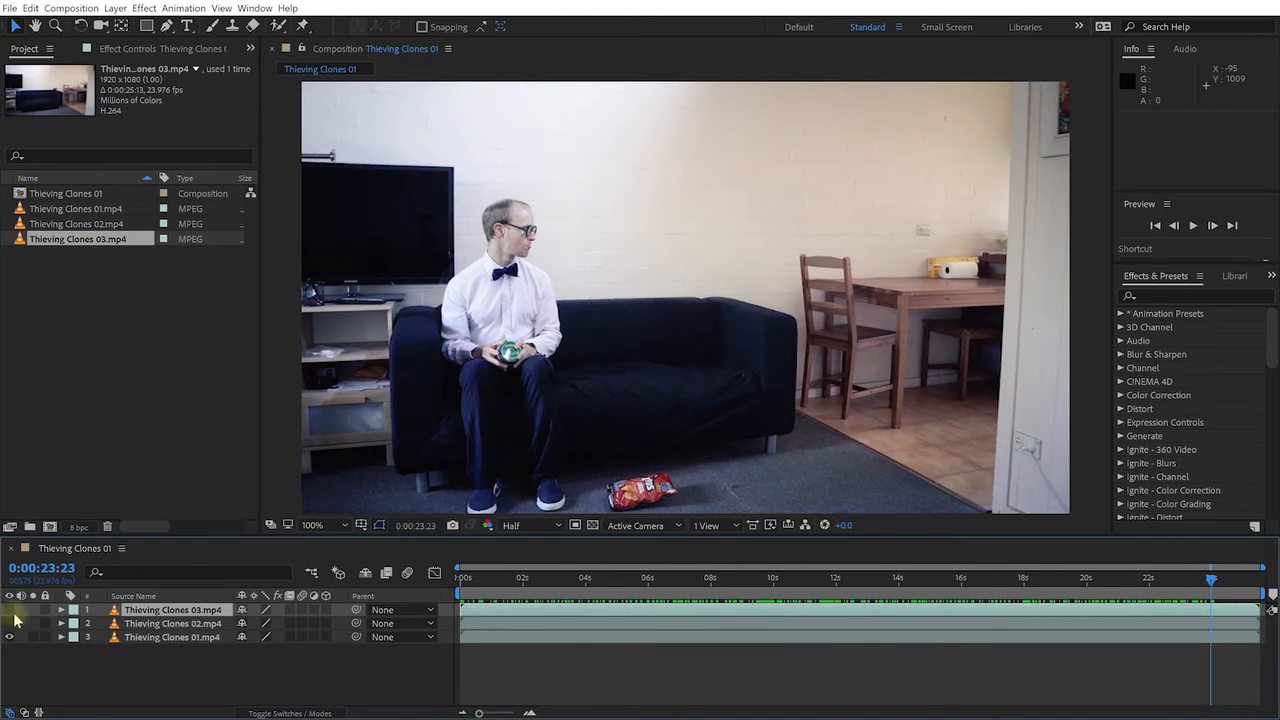
click(10, 623)
click(10, 610)
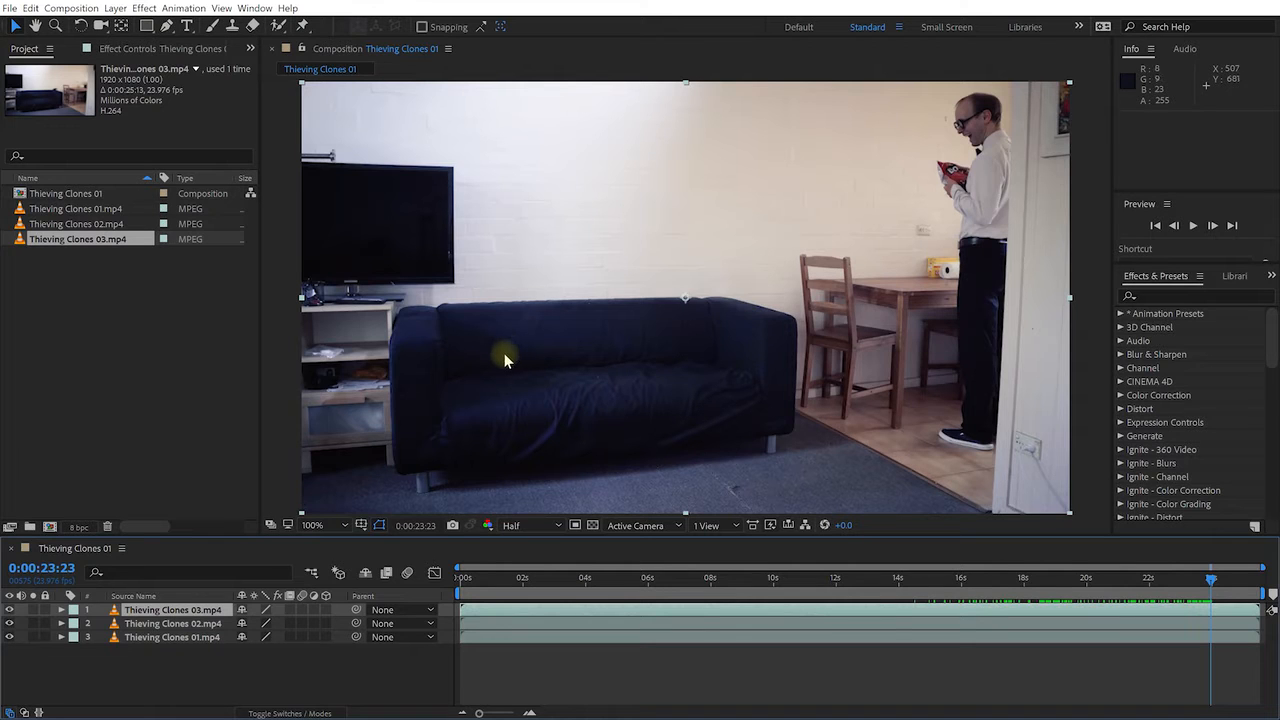
- Hide the Thieving Clones 03.mp4 and 02.mp4 layers, and preview Thieving Clones 01.mp4 at 0:00:06:19
click(10, 610)
click(10, 623)
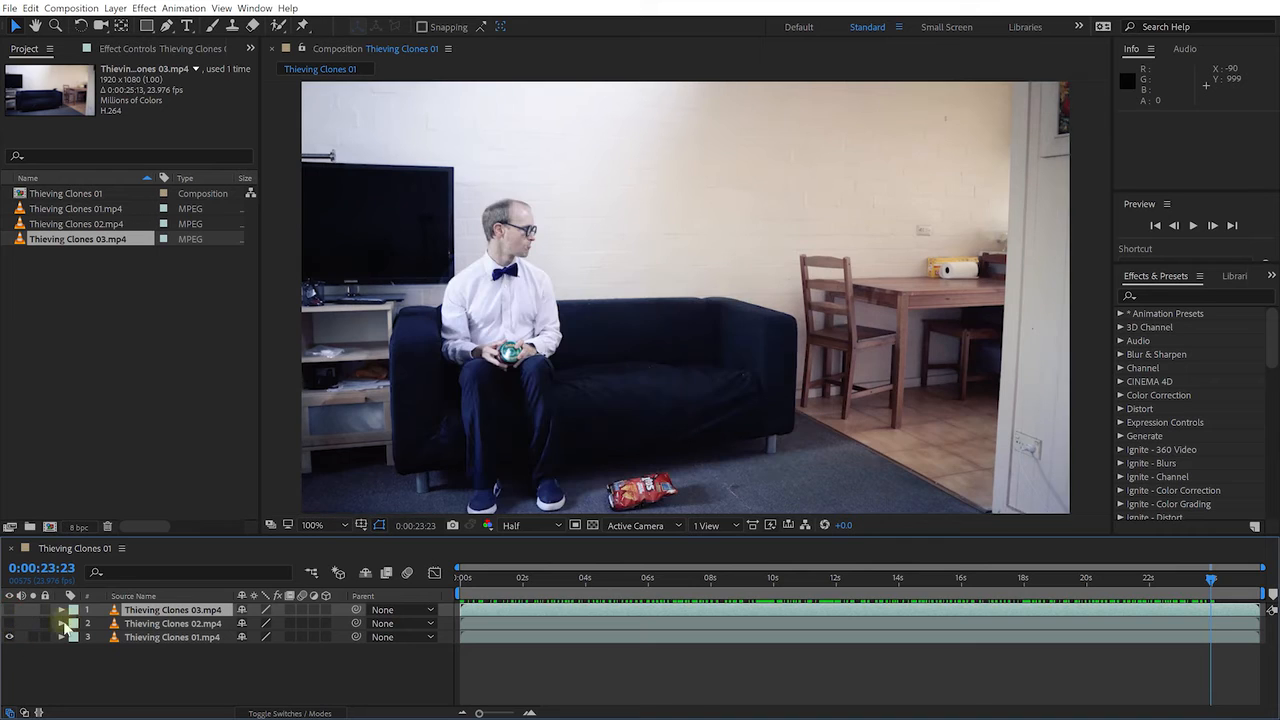
click(160, 638)
drag(485, 580, 684, 595)
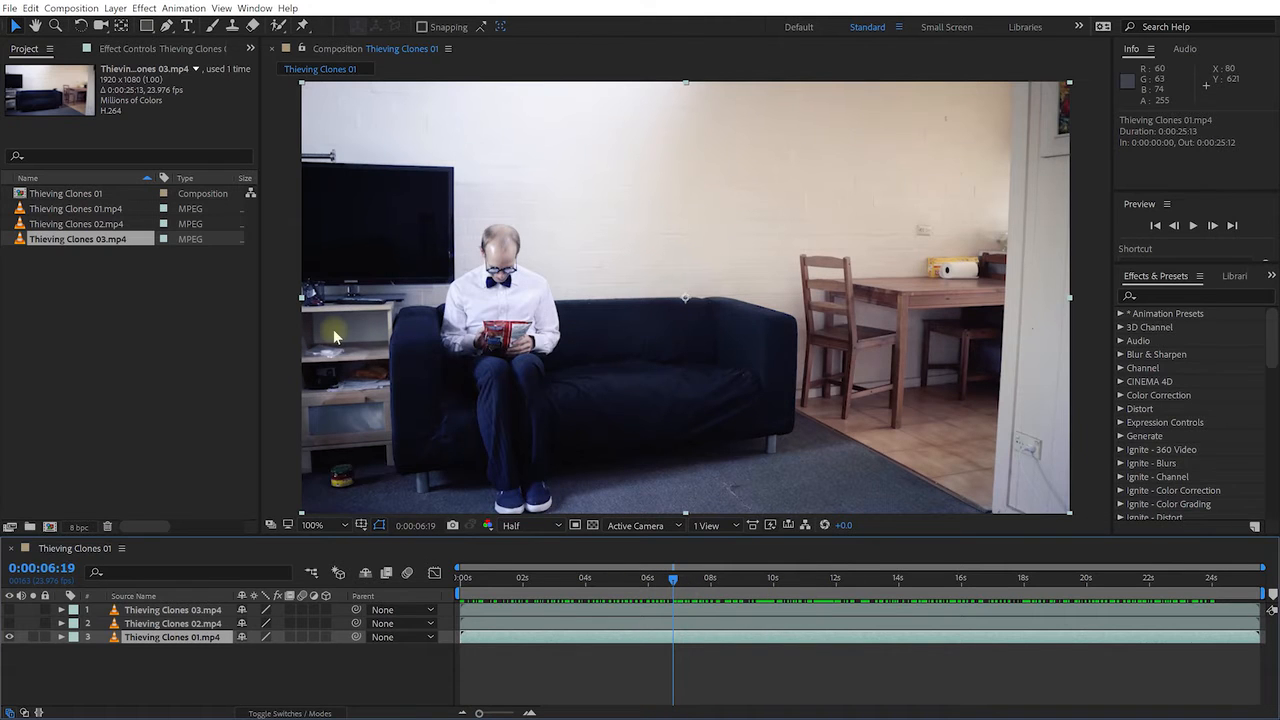
click(152, 30)
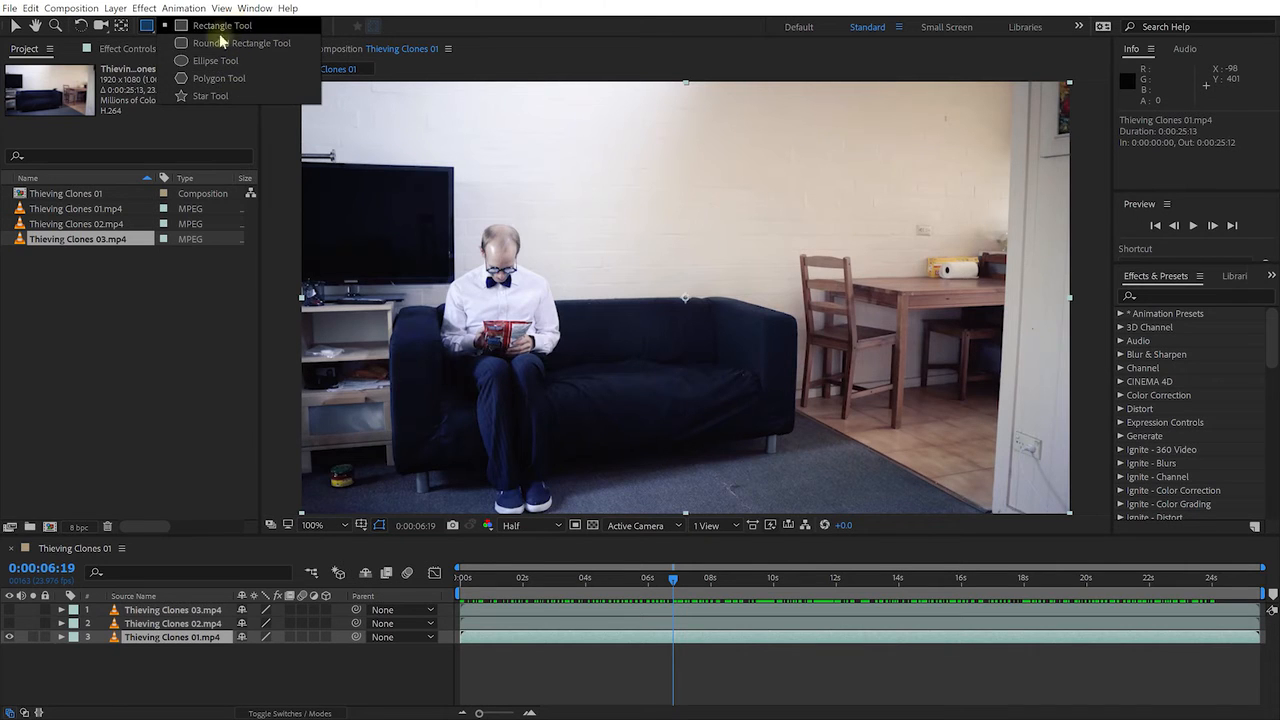
click(154, 32)
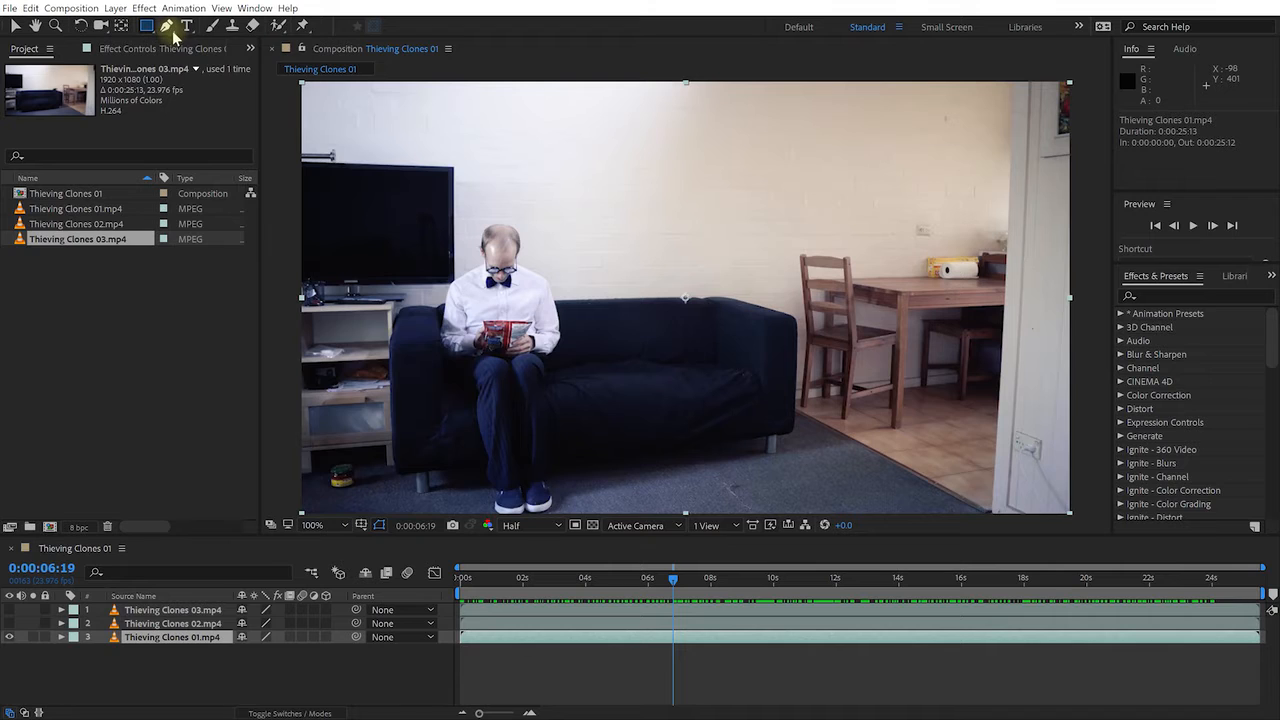
click(168, 25)
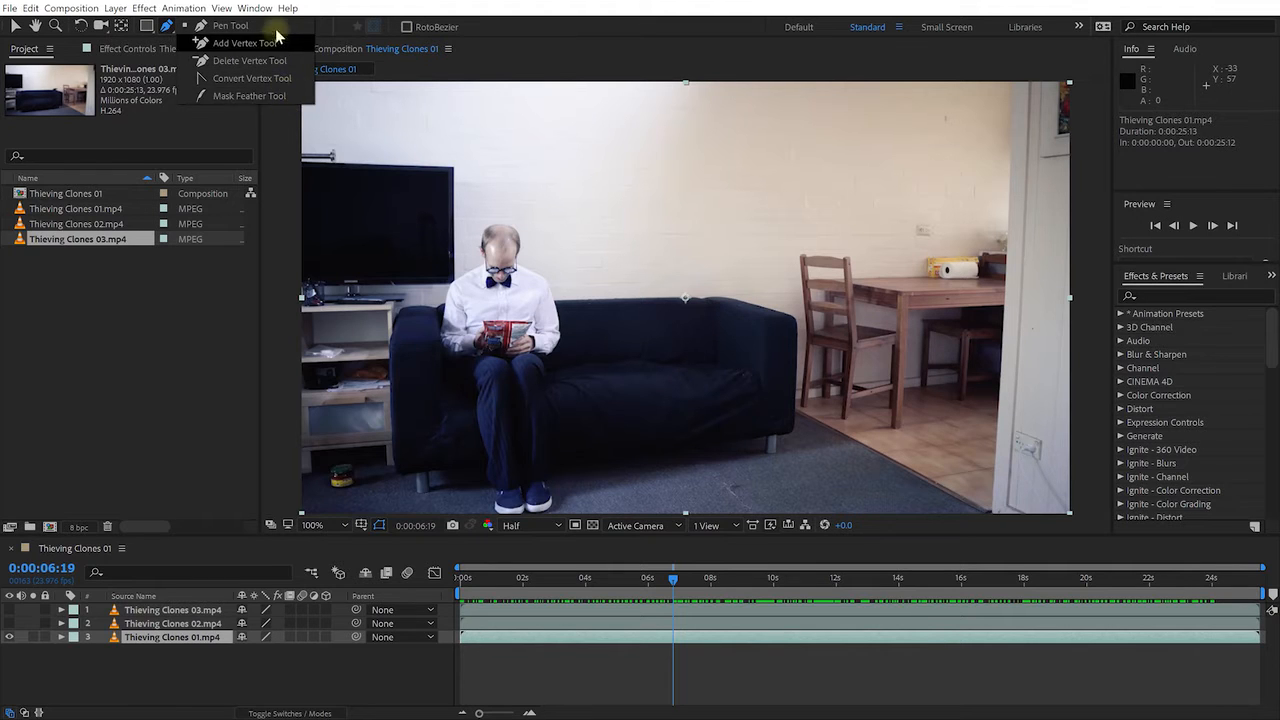
click(167, 40)
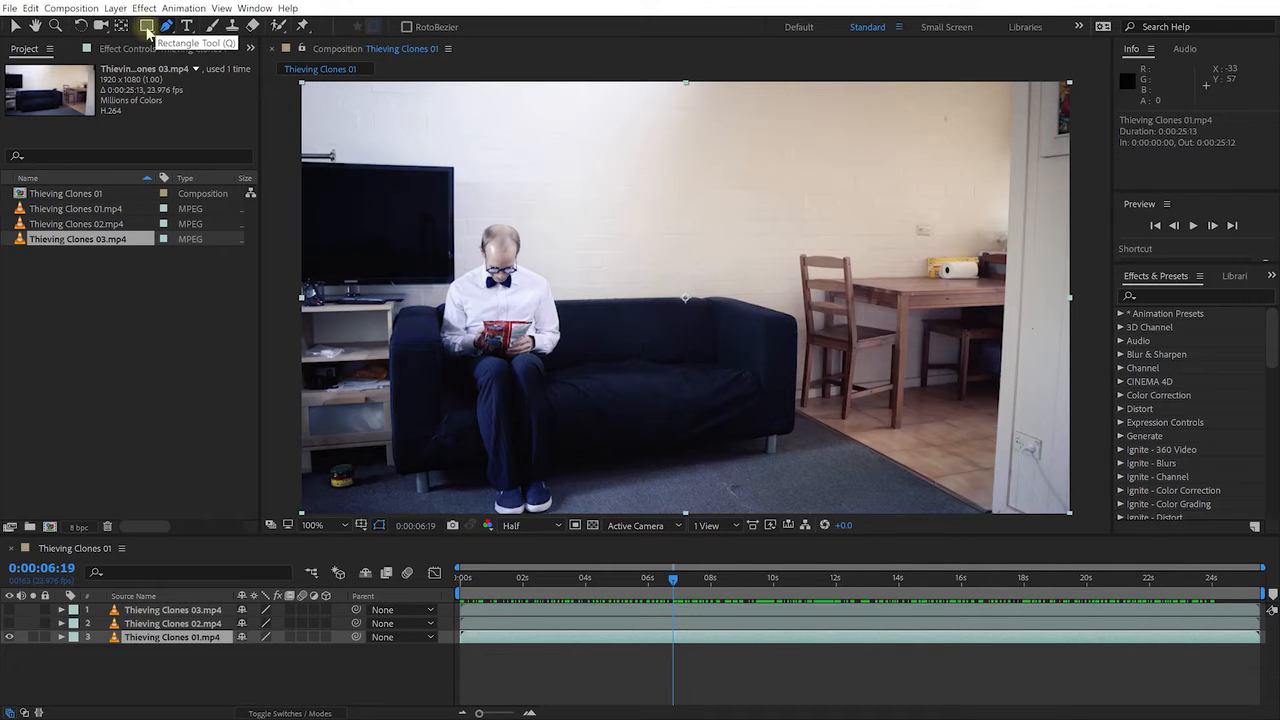
- Draw a rectangular mask about 1010 by 940 px around the seated man on the Thieving Clones 01.mp4 layer
drag(147, 30, 218, 30)
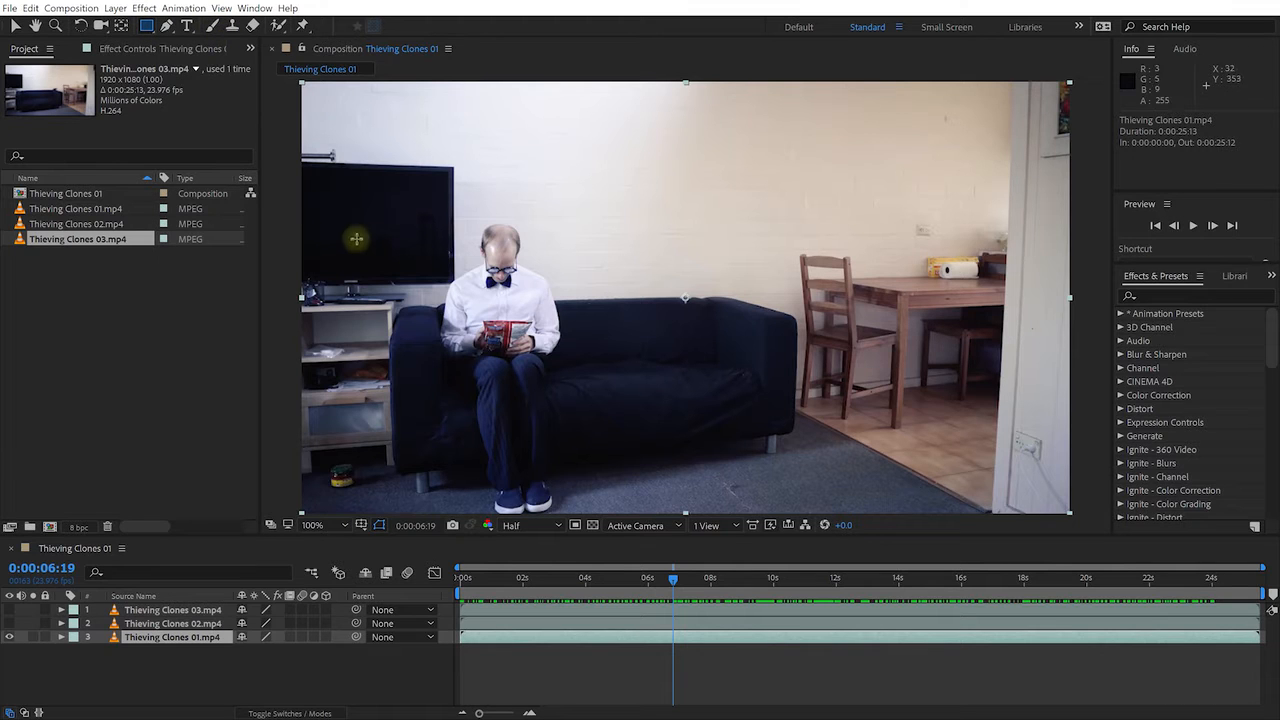
click(616, 641)
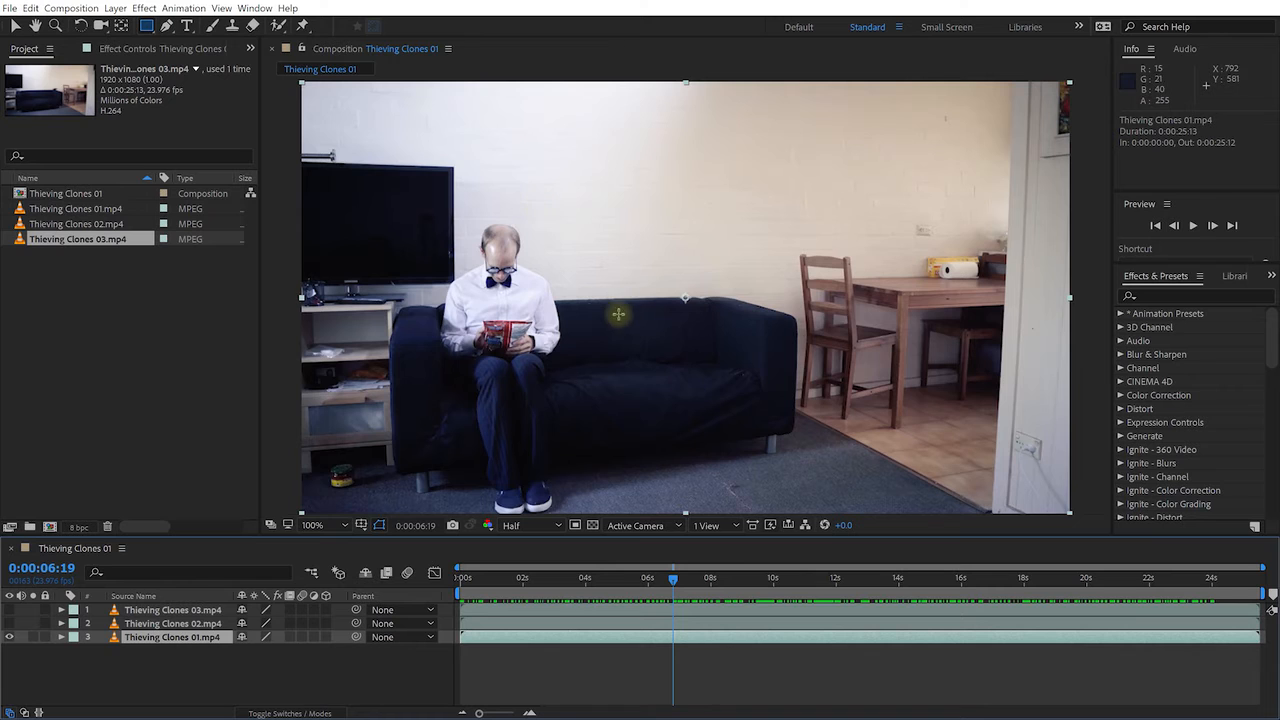
mouse_move(352, 122)
mouse_down()
mouse_move(414, 146)
mouse_move(597, 280)
mouse_move(471, 409)
mouse_move(695, 418)
mouse_move(626, 514)
mouse_move(672, 460)
mouse_move(752, 510)
mouse_move(714, 486)
mouse_move(751, 497)
mouse_up()
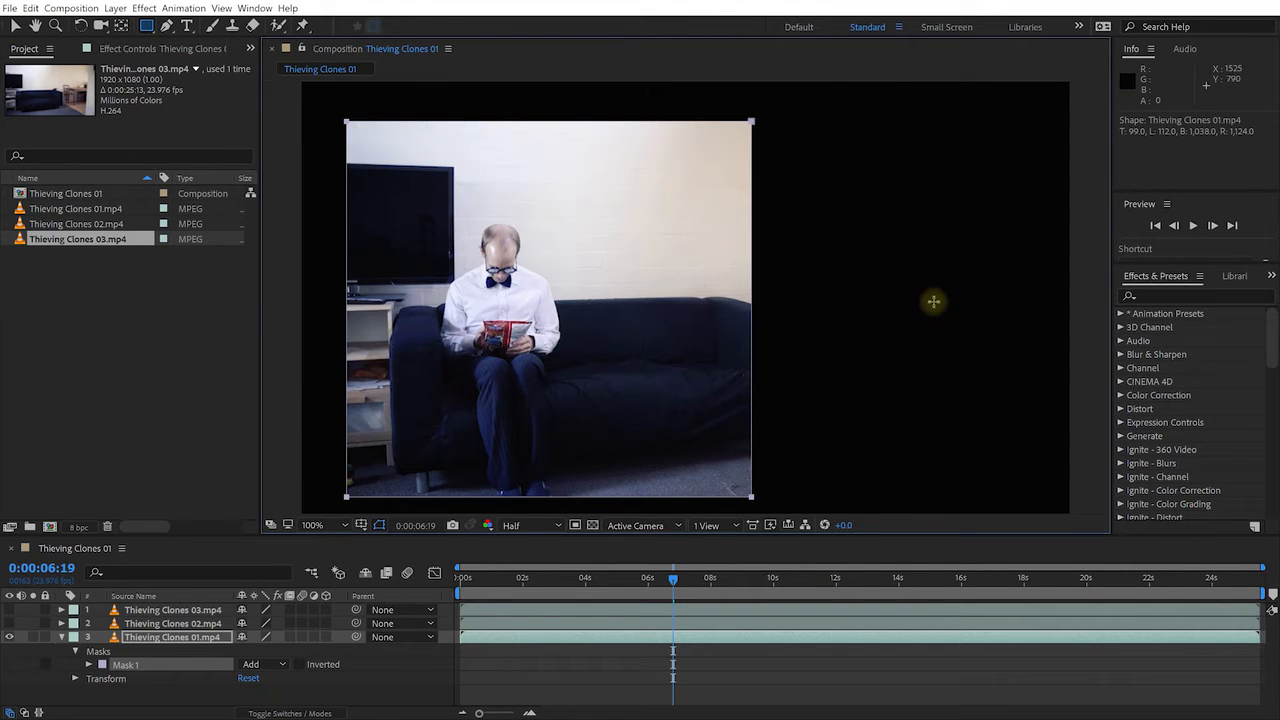
- Check the masked clip's transparent areas with the transparency grid, and switch back to the black background
click(592, 526)
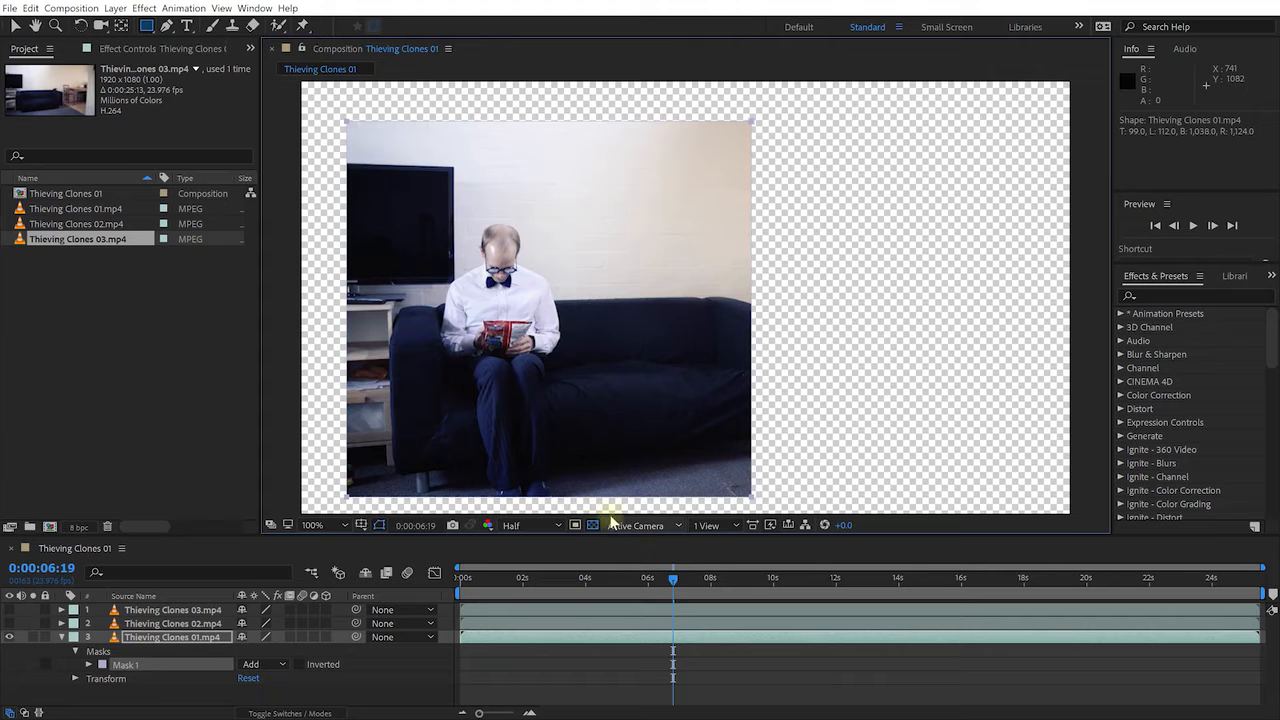
click(165, 640)
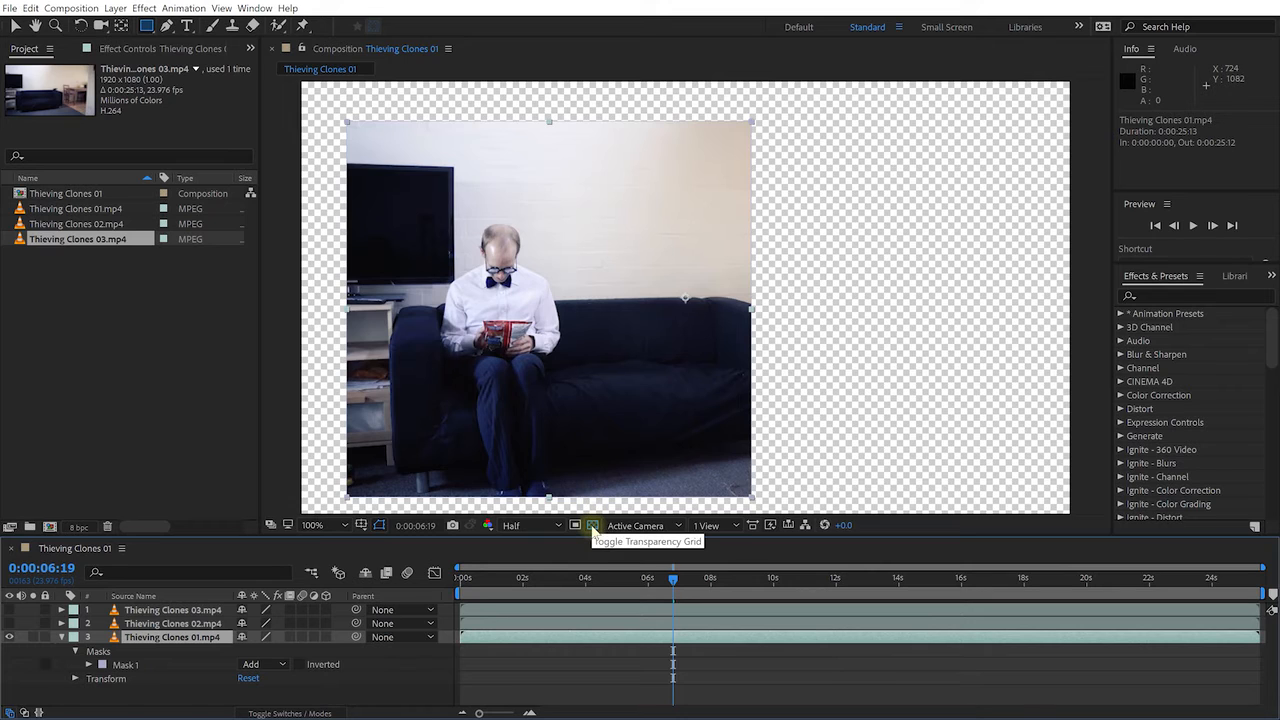
click(593, 527)
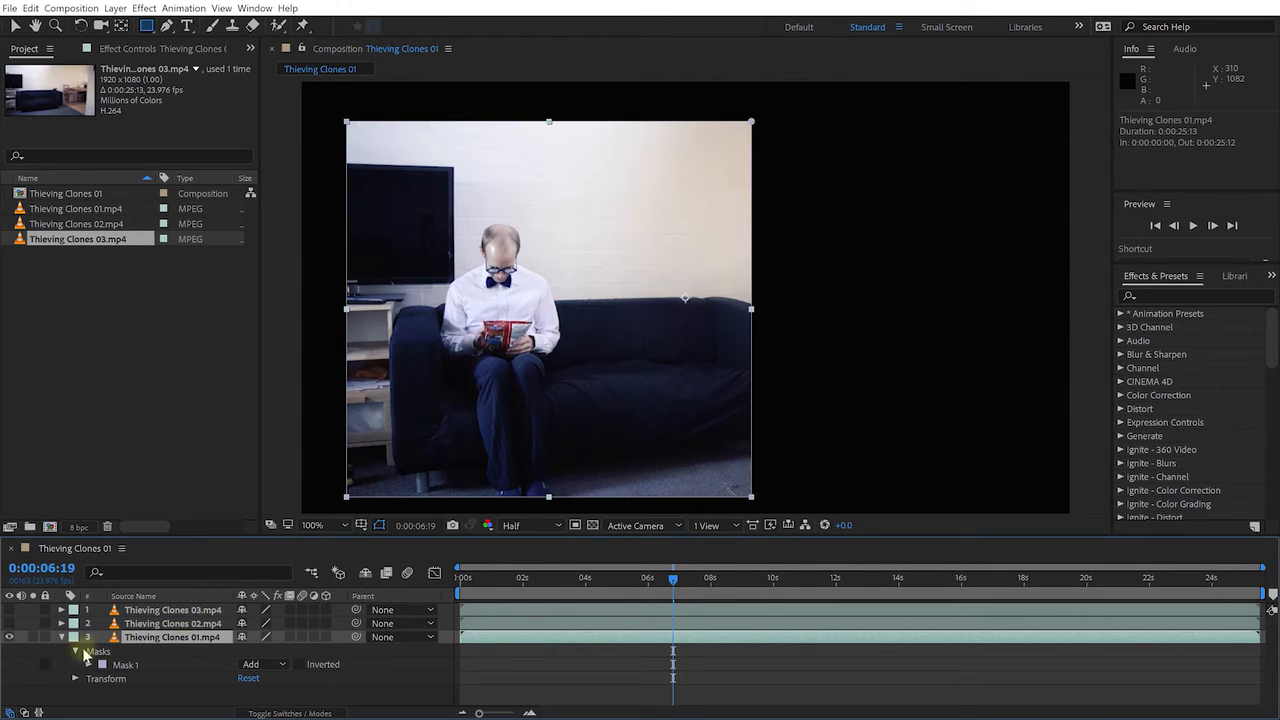
- Expand Mask 1's properties on the Thieving Clones 01.mp4 layer and set its mask mode to Subtract
click(128, 665)
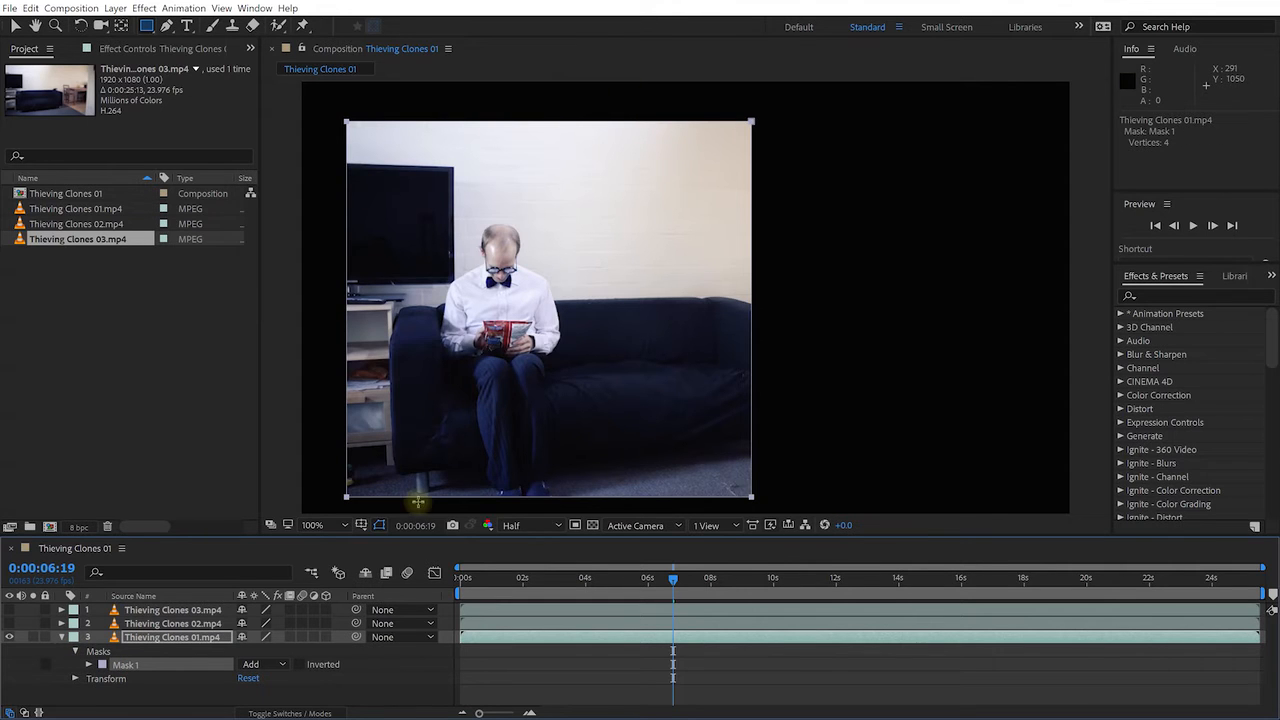
click(89, 665)
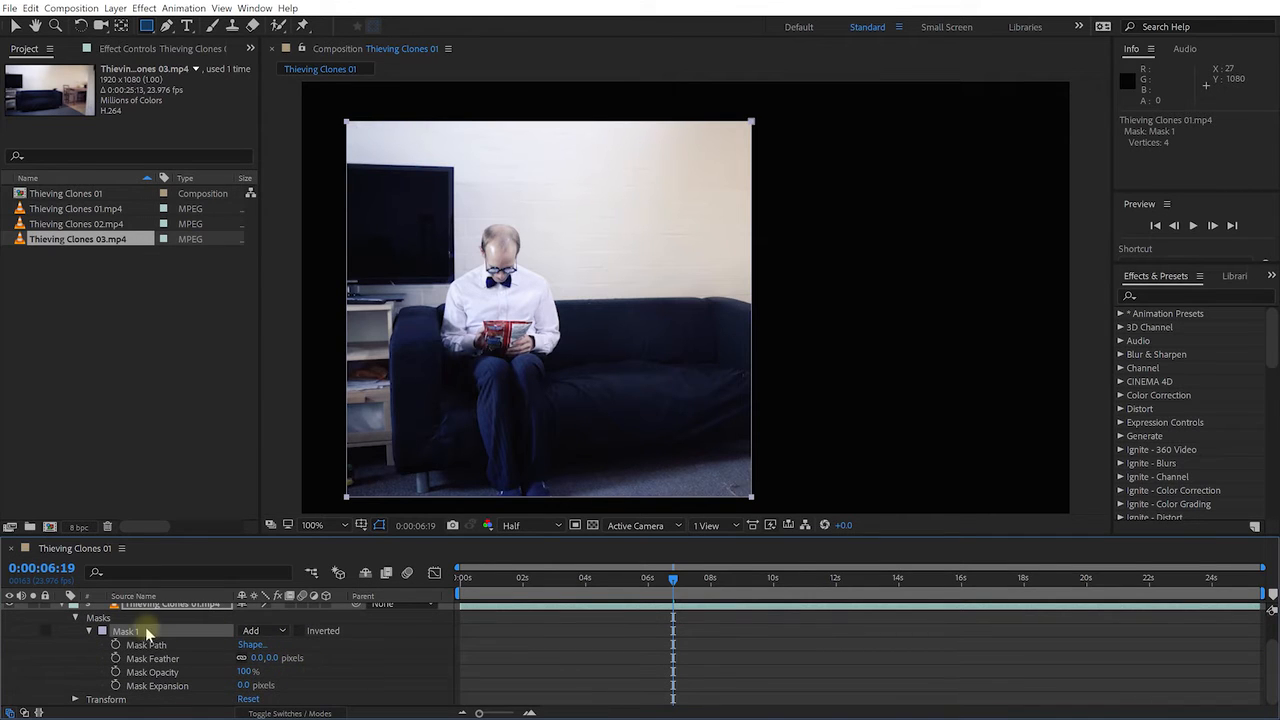
click(281, 633)
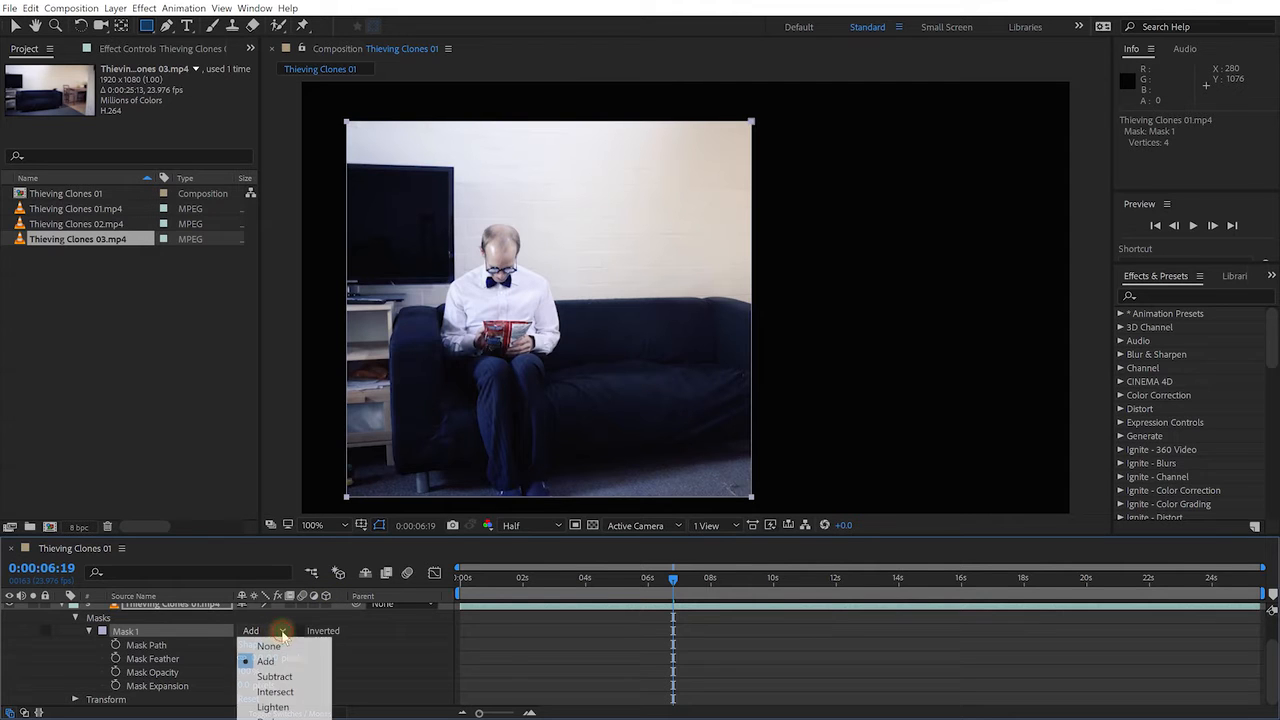
click(299, 678)
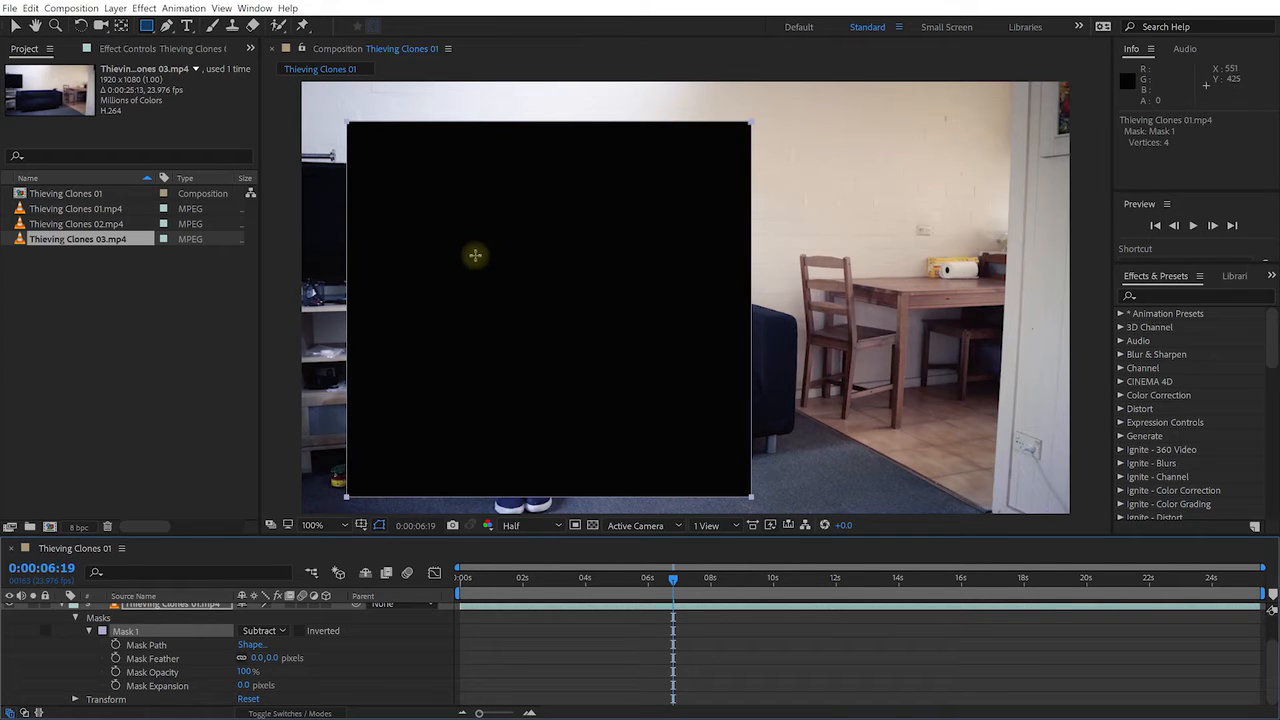
- Draw a second rectangular mask about 630 by 585 px inside the subtracted area on the Thieving Clones 01.mp4 layer
click(145, 30)
scroll(659, 651, up, 2)
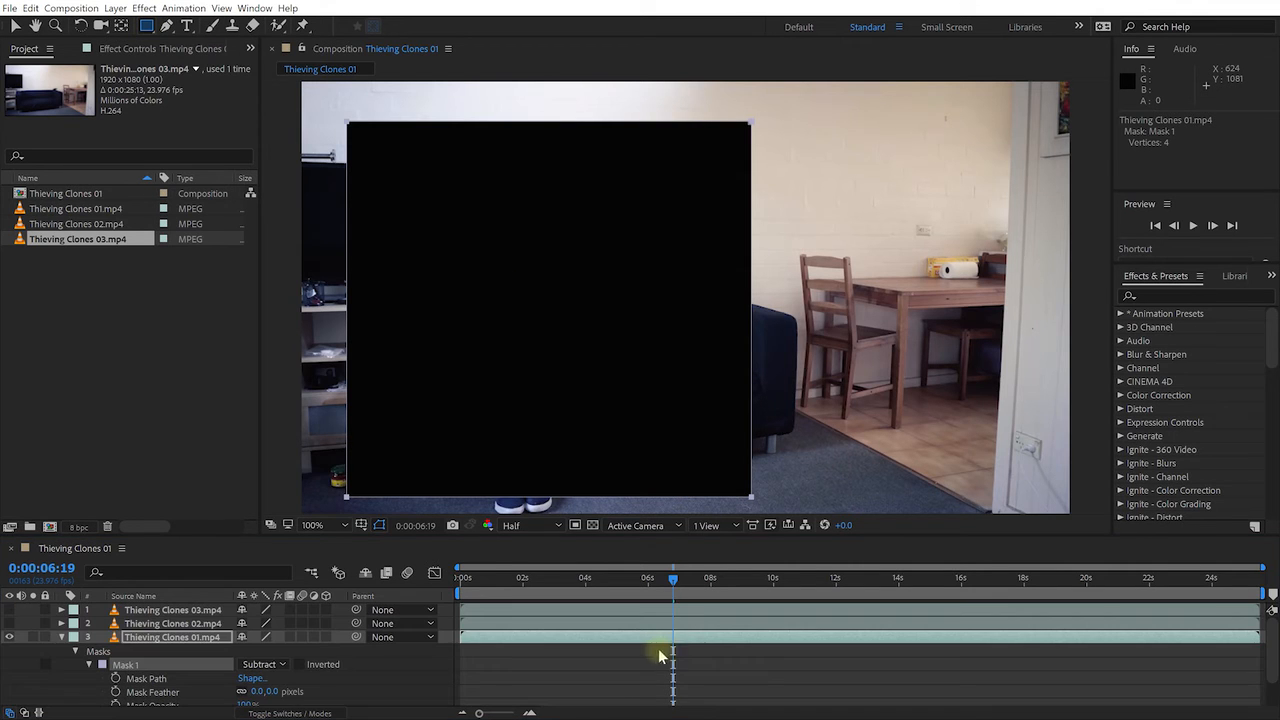
click(672, 640)
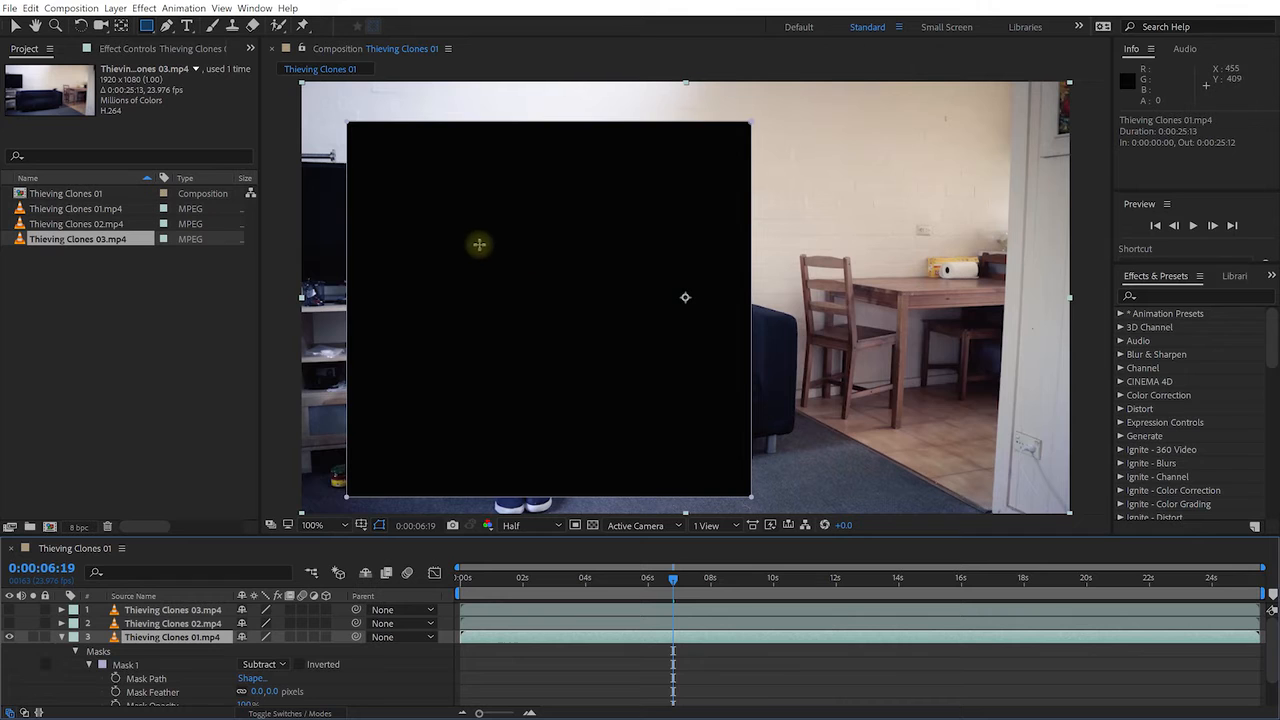
drag(421, 195, 673, 427)
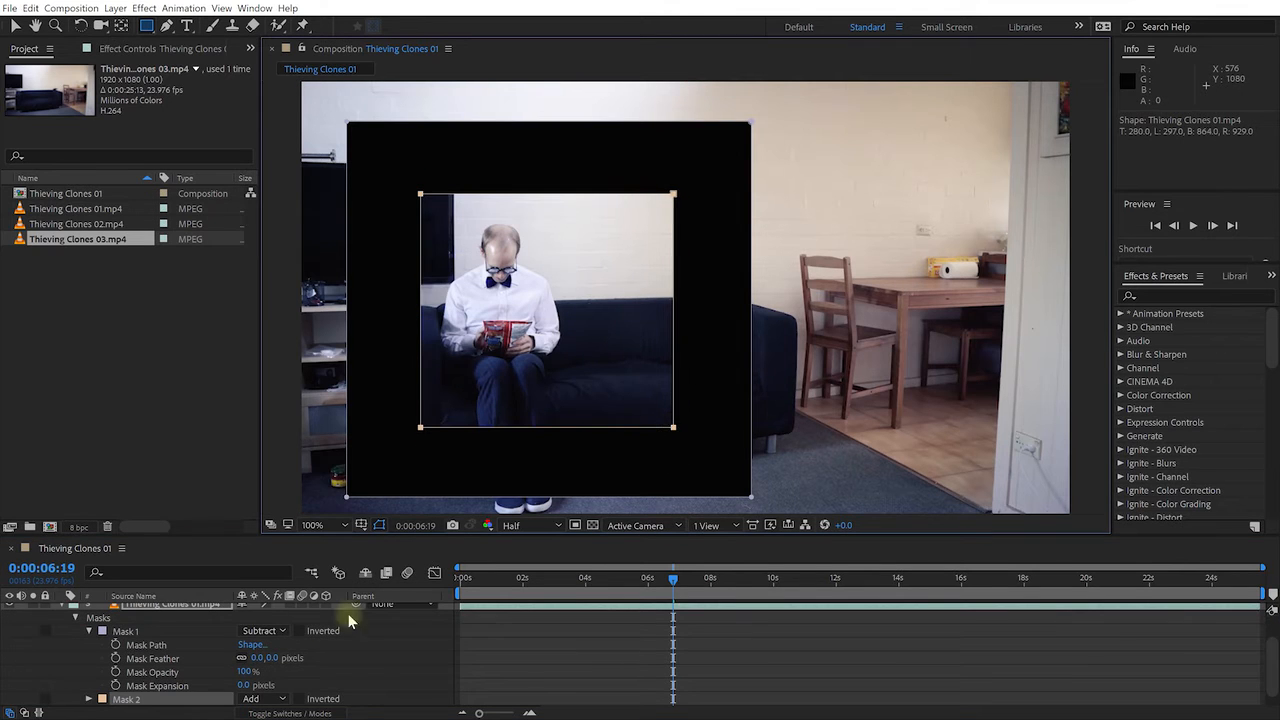
- Expand Mask 2's properties and soften its edges with a mask feather of 103 pixels
click(128, 632)
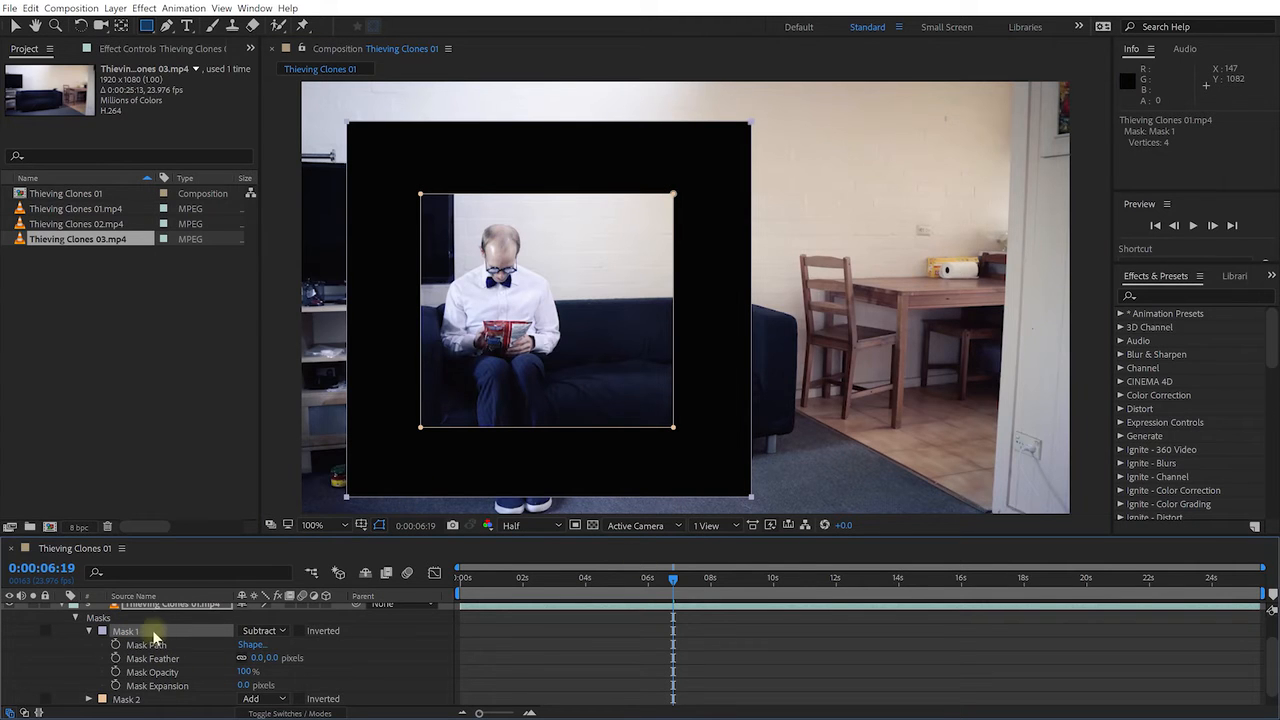
scroll(153, 645, down, 1)
click(135, 686)
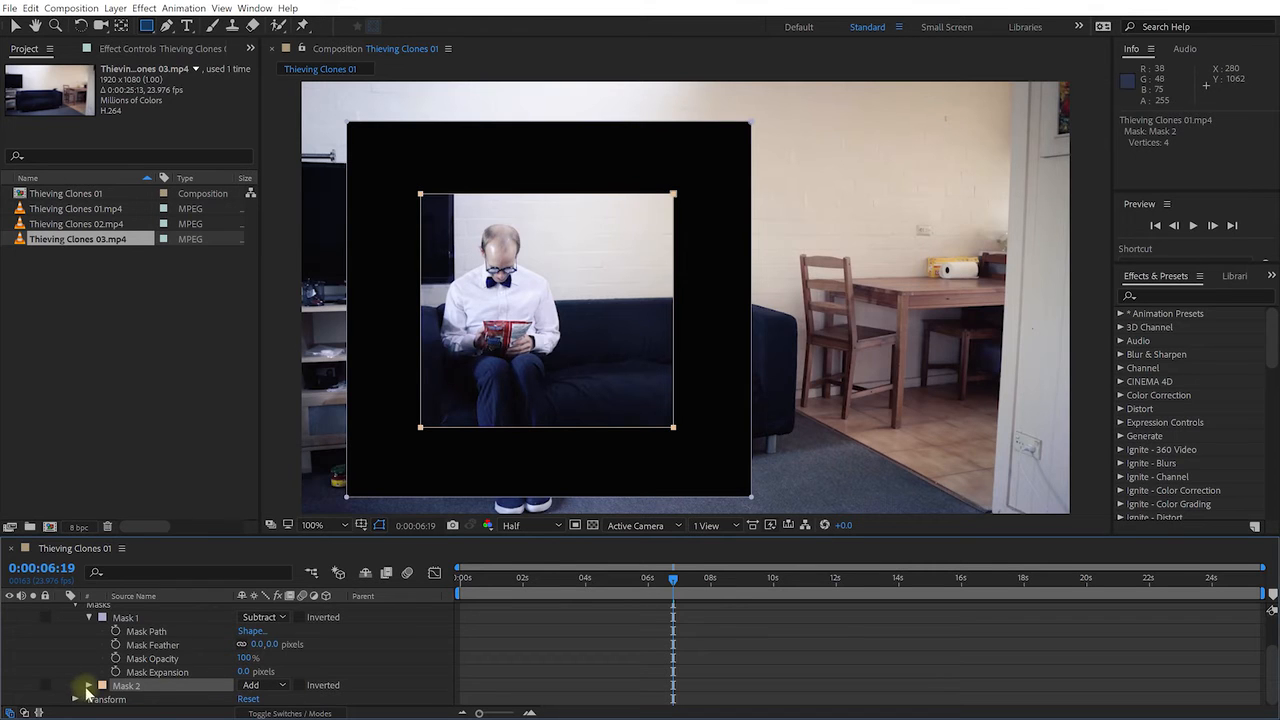
click(89, 686)
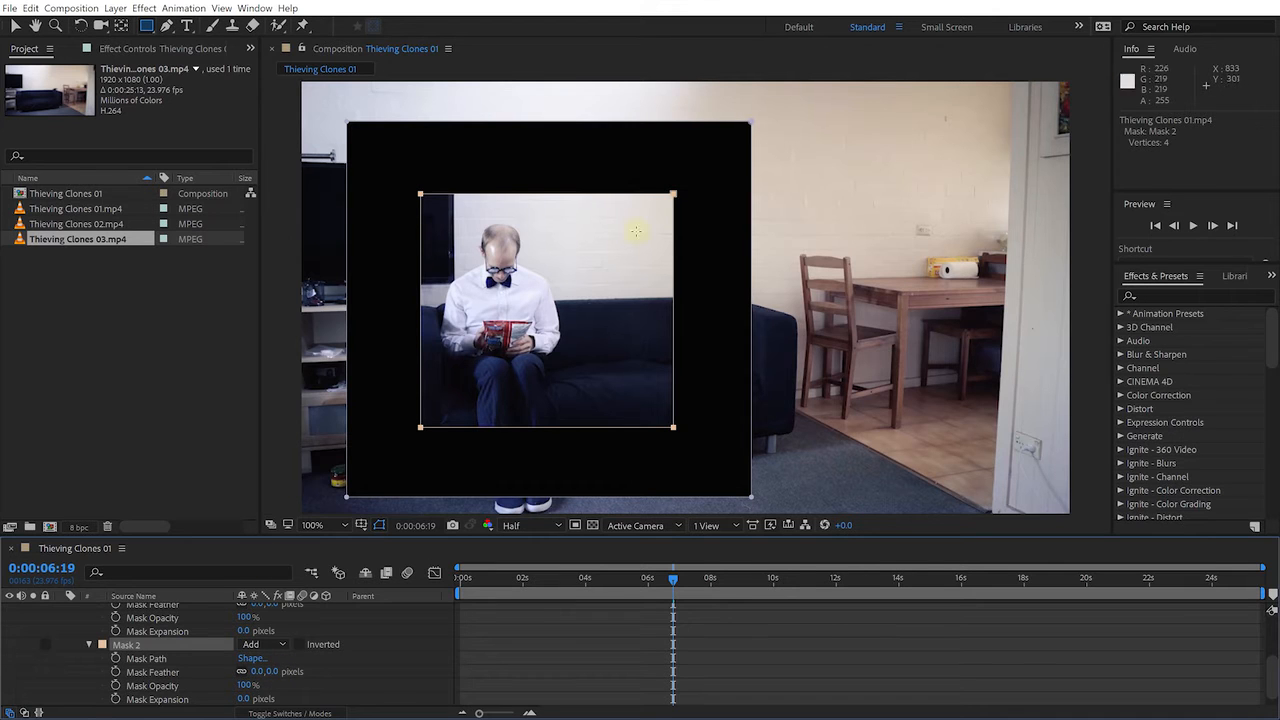
drag(272, 673, 372, 670)
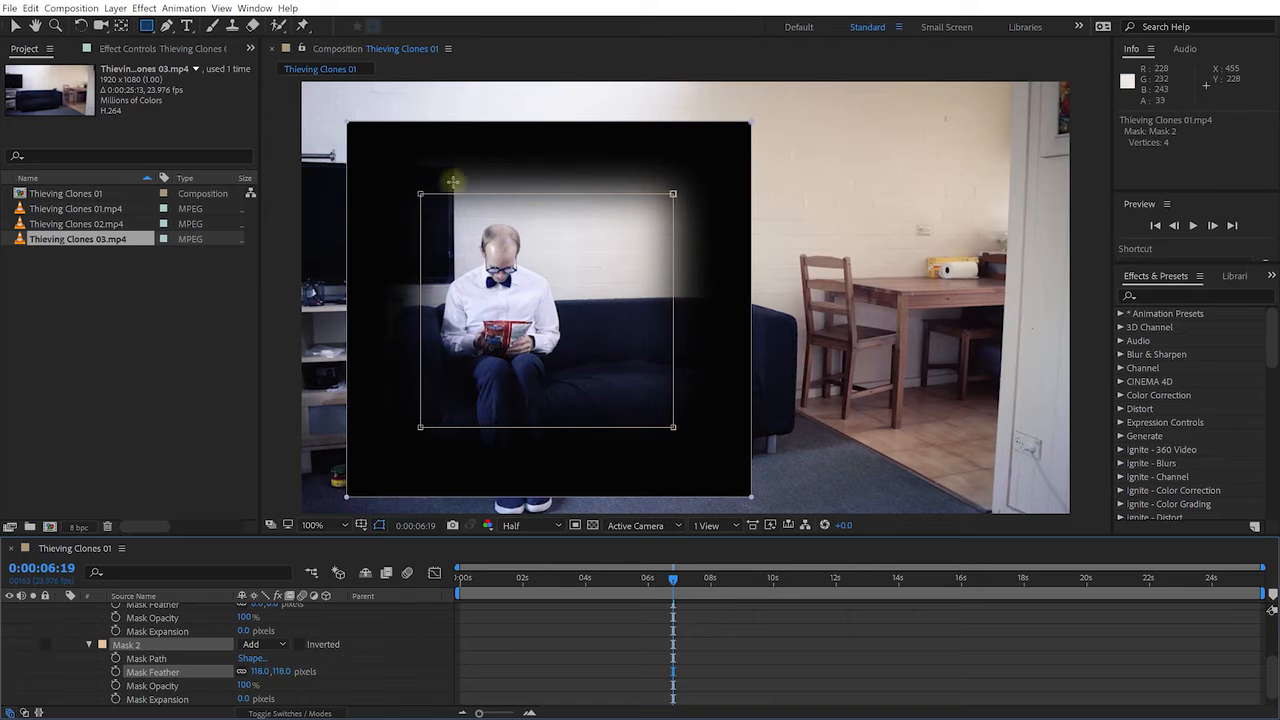
drag(283, 671, 217, 686)
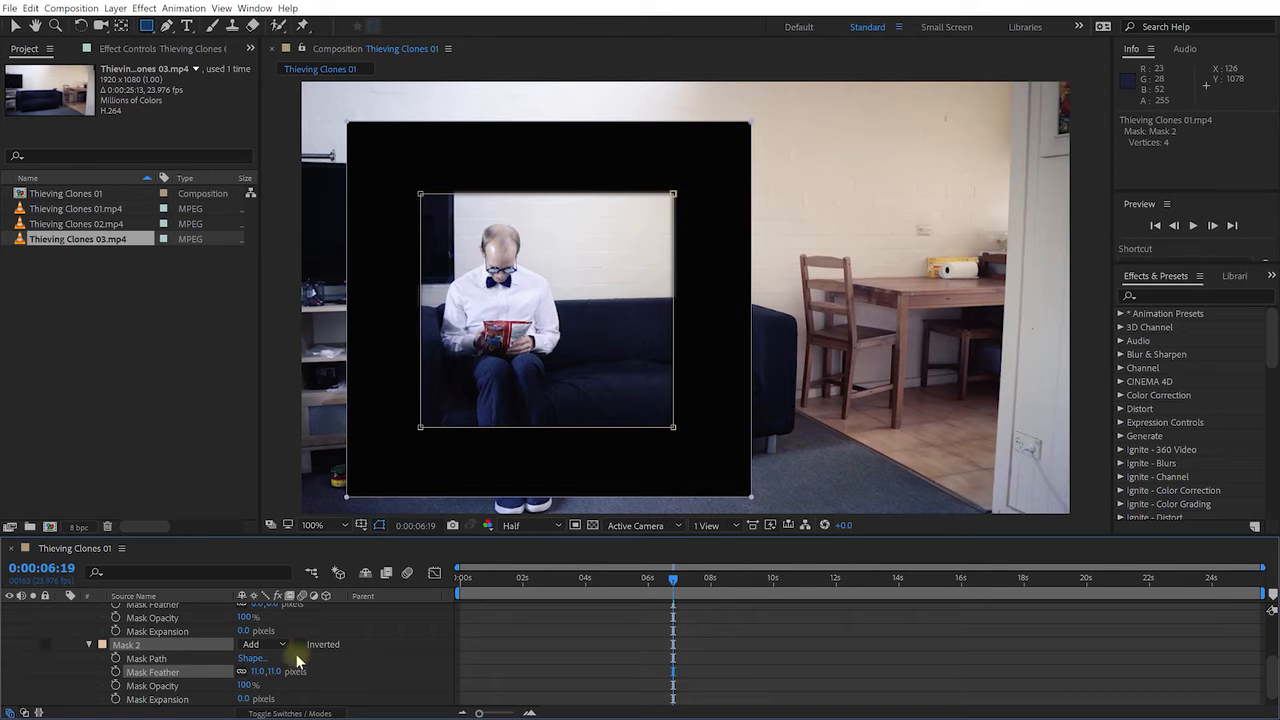
drag(283, 671, 345, 676)
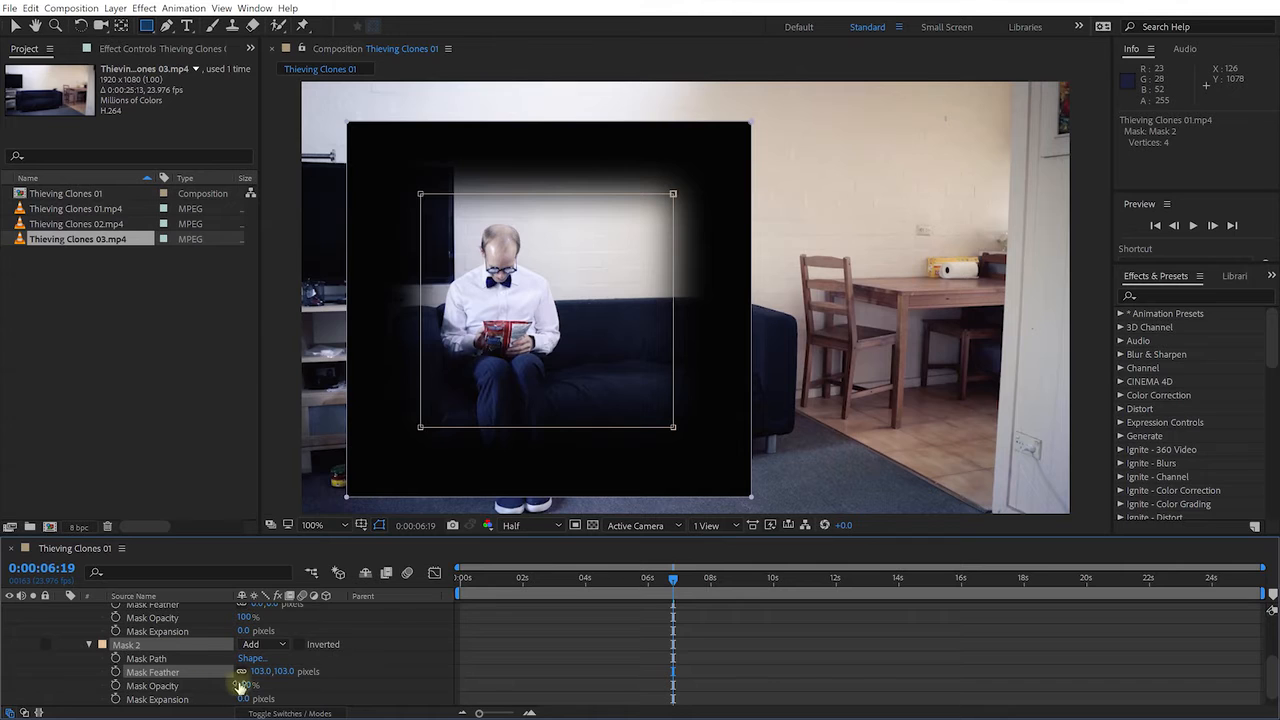
- Try out Mask 2's opacity, leaving it at 100%, and set its mask expansion to -80 pixels
drag(246, 690, 377, 671)
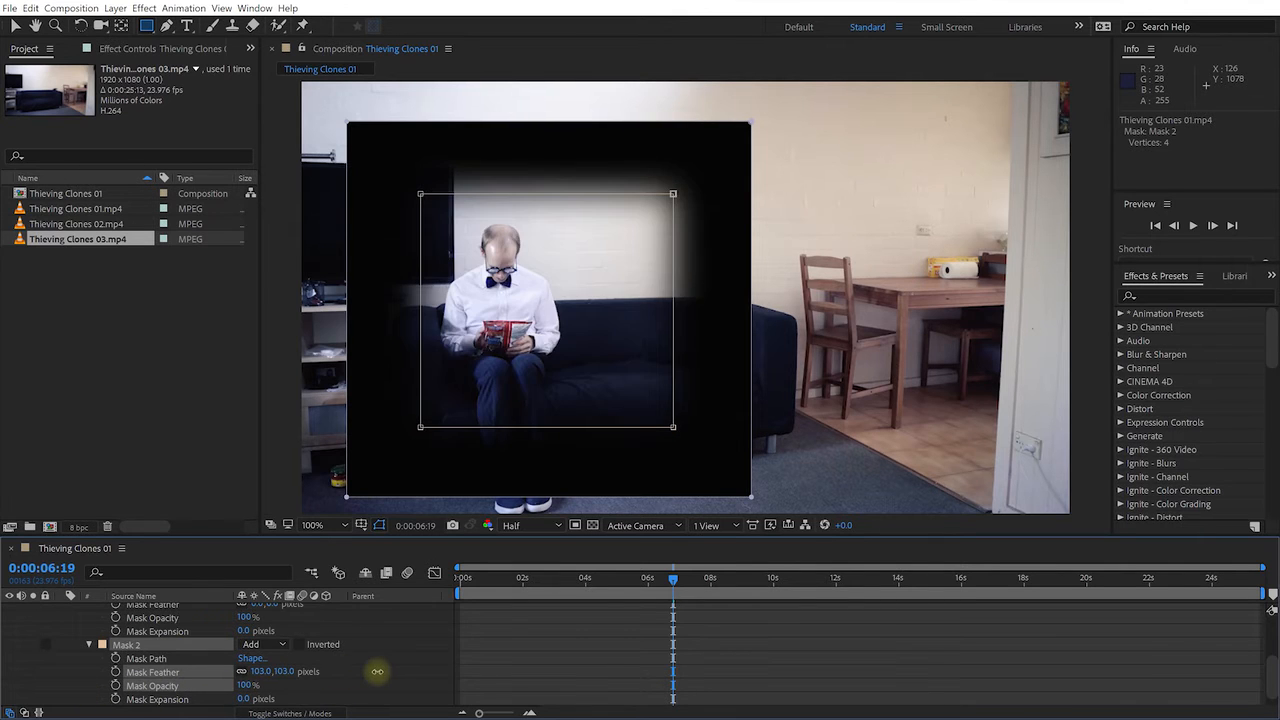
click(150, 699)
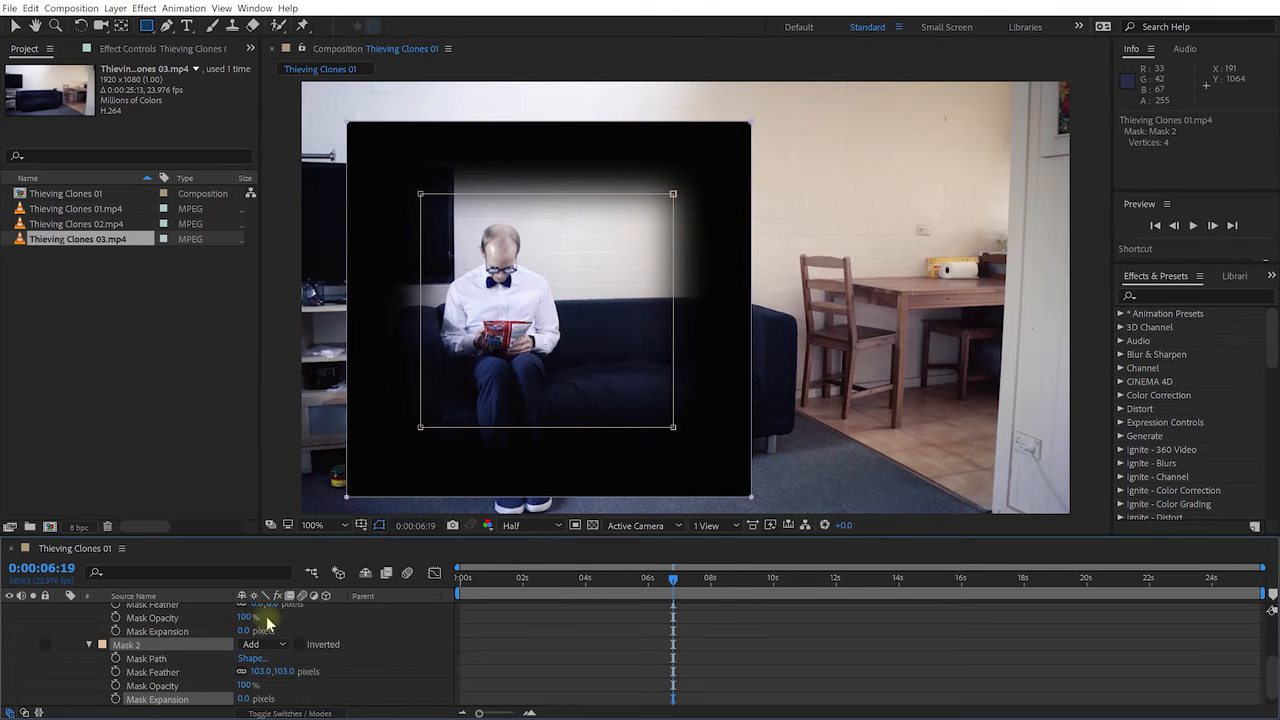
drag(240, 699, 142, 702)
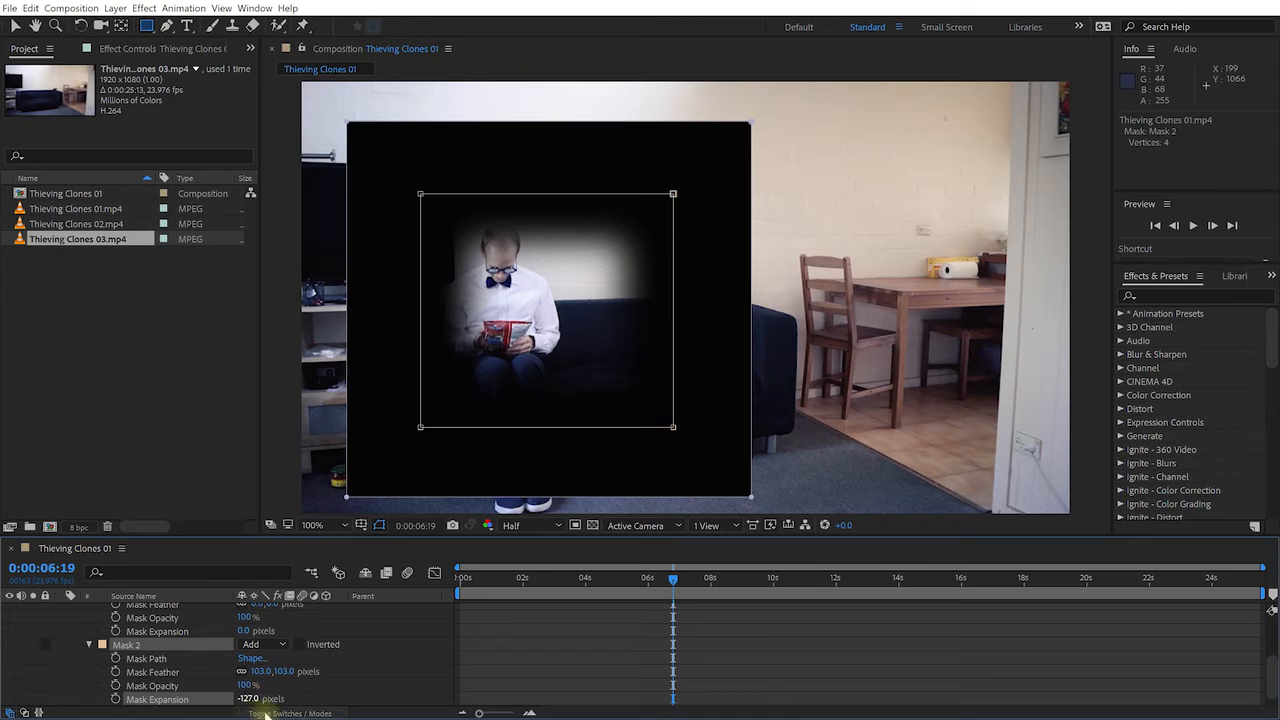
drag(248, 699, 276, 686)
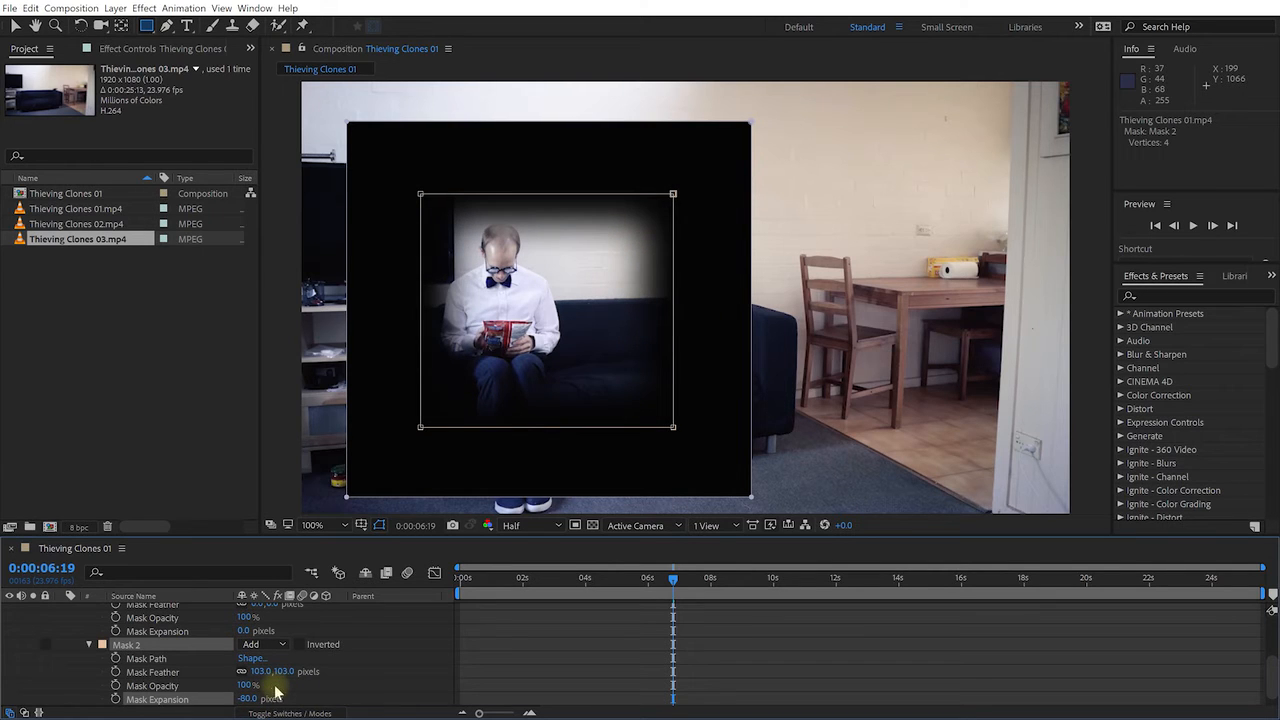
- Delete Mask 2 and Mask 1 from the Thieving Clones 01.mp4 layer and move the playhead to 0:00:05:08
click(145, 660)
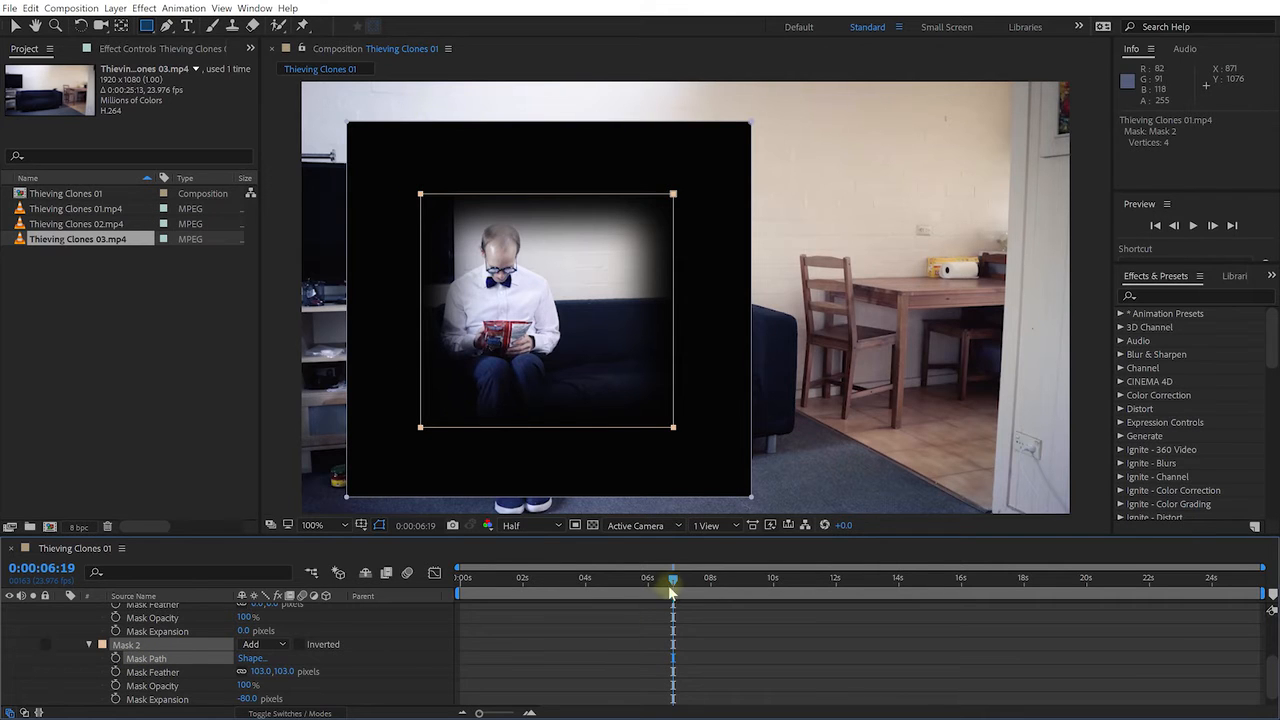
drag(668, 585, 543, 590)
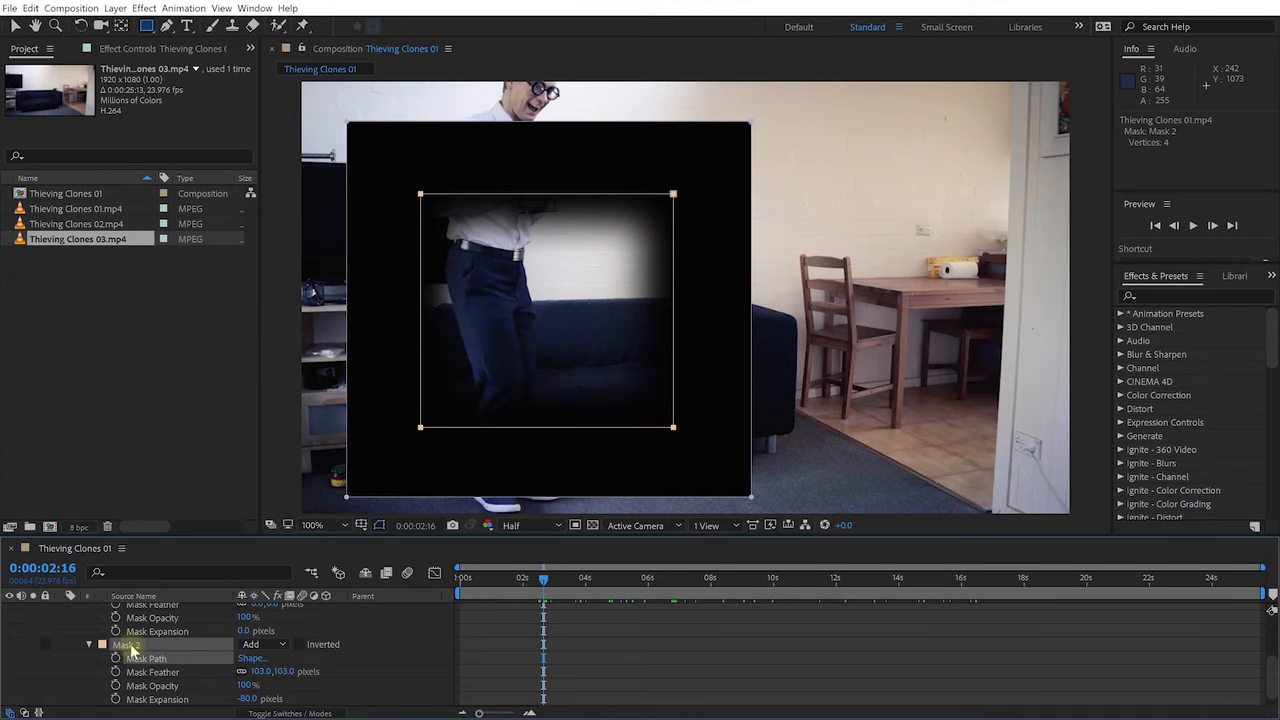
key(Delete)
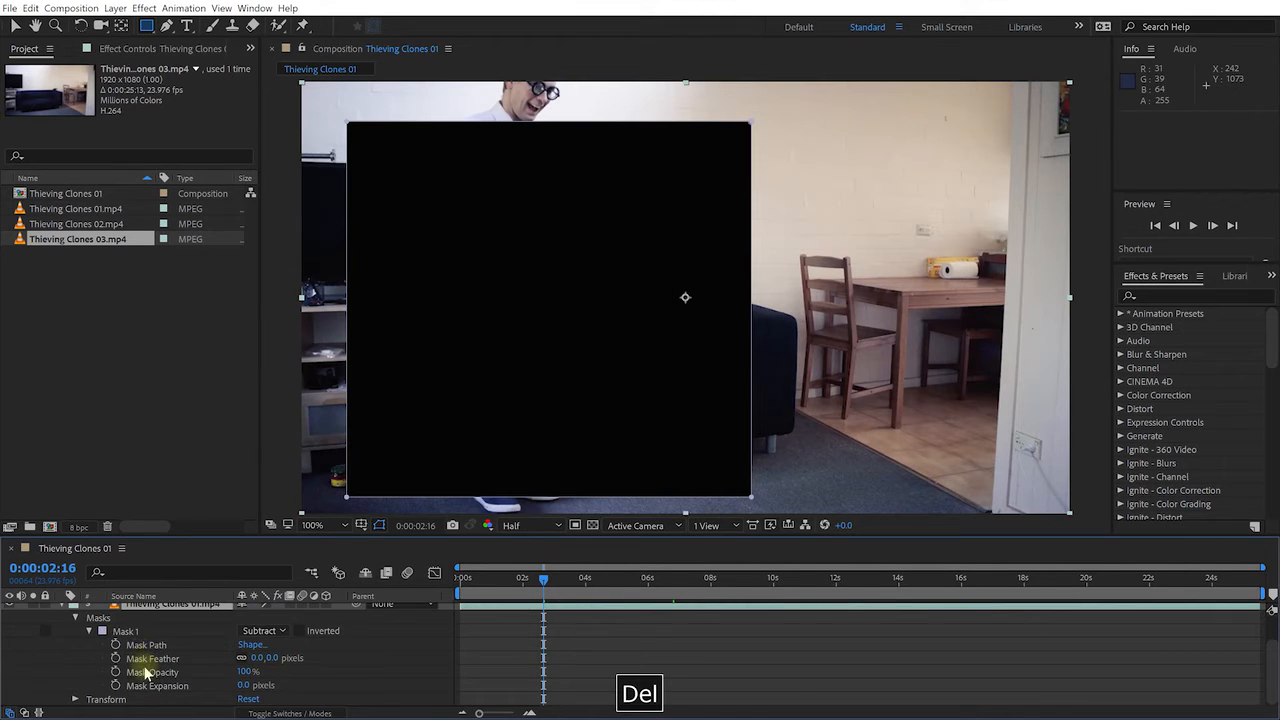
click(126, 631)
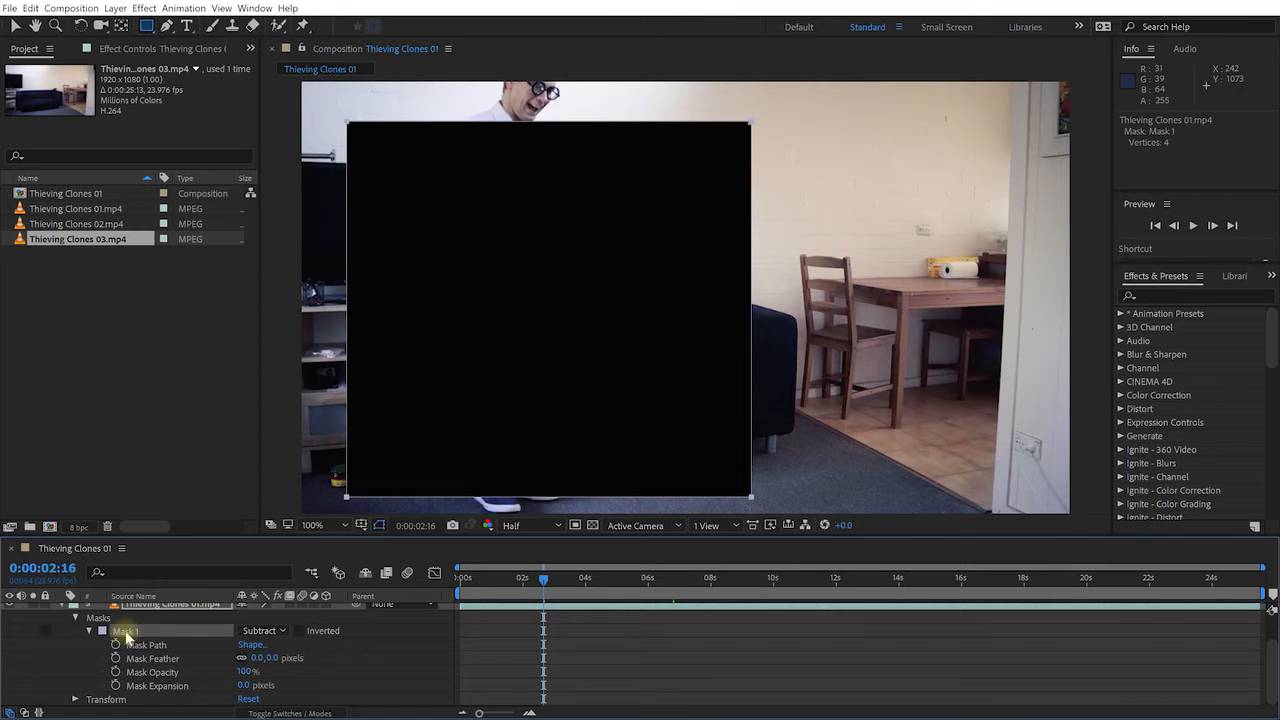
key(Delete)
drag(588, 580, 622, 591)
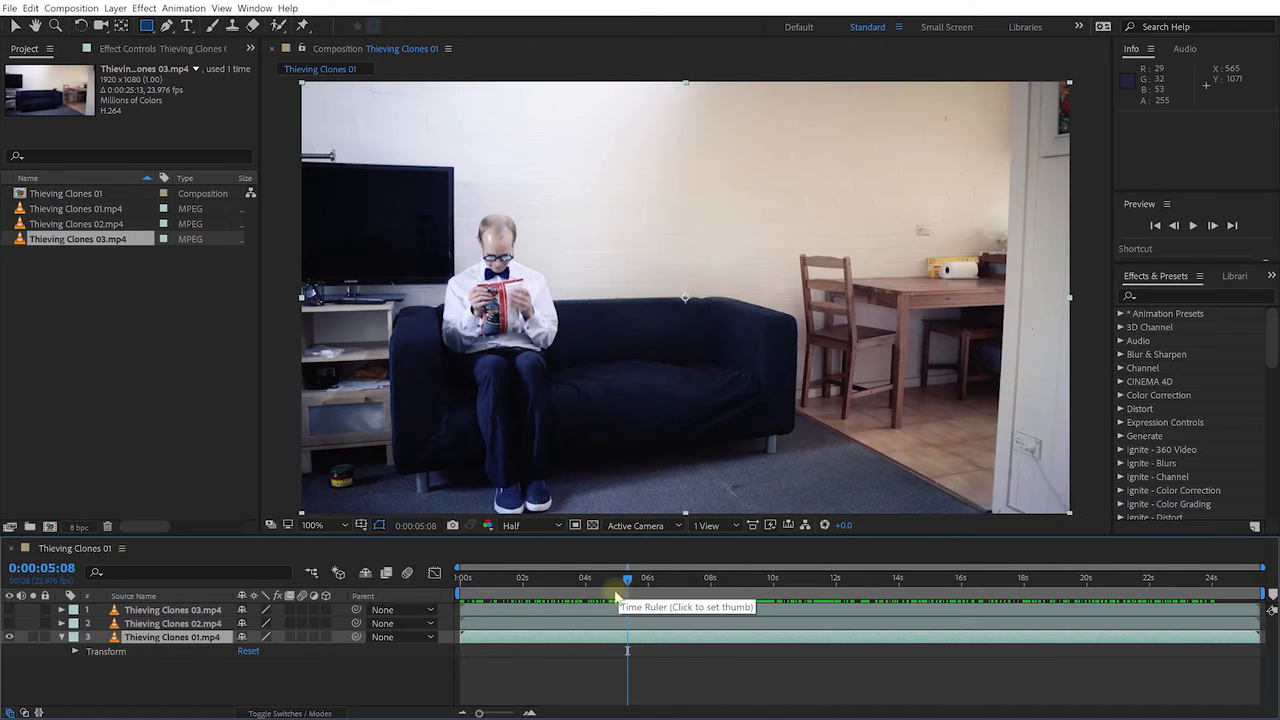
- Make the Thieving Clones 02.mp4 layer visible, toggling it to compare with the Thieving Clones 01.mp4 layer beneath
click(160, 624)
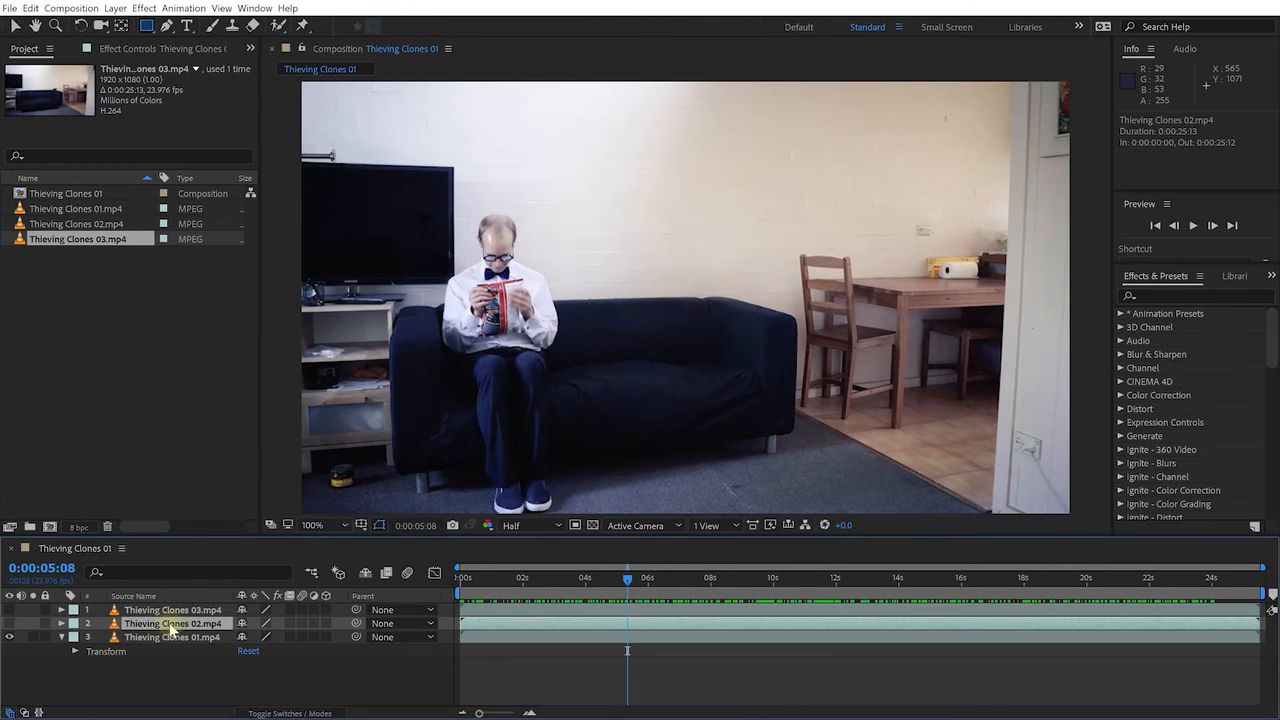
click(9, 624)
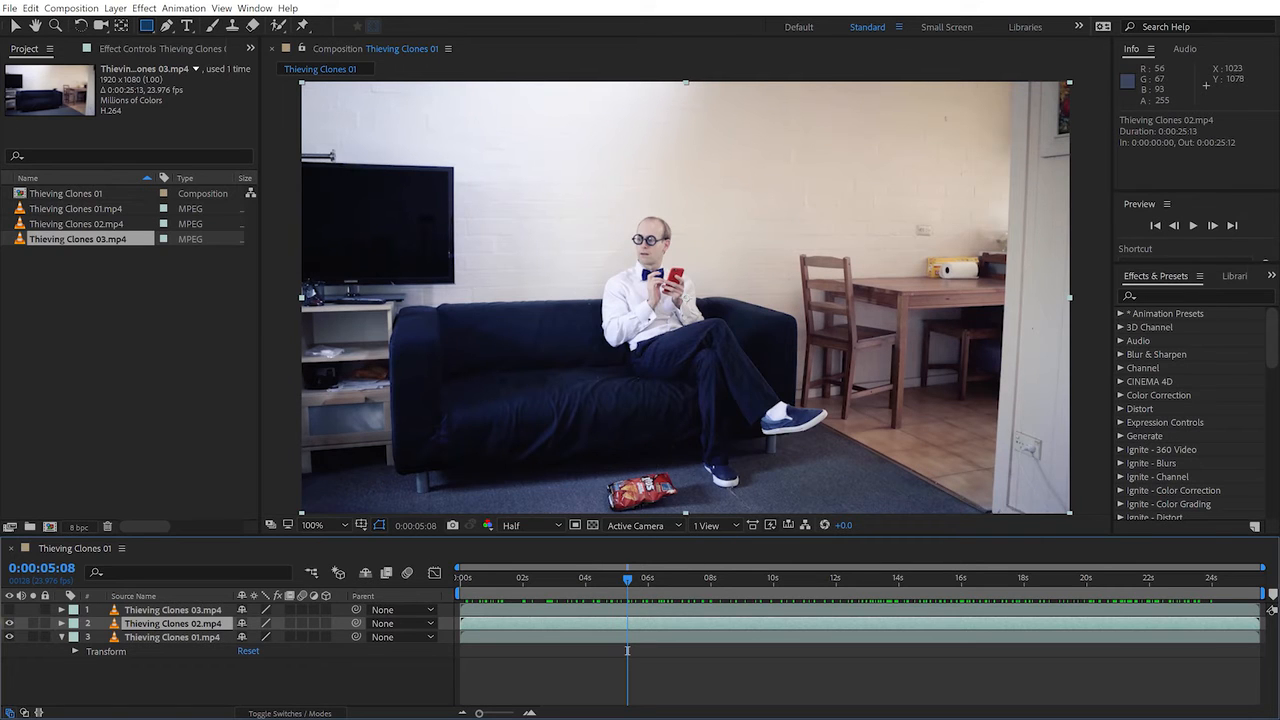
click(9, 624)
click(9, 624)
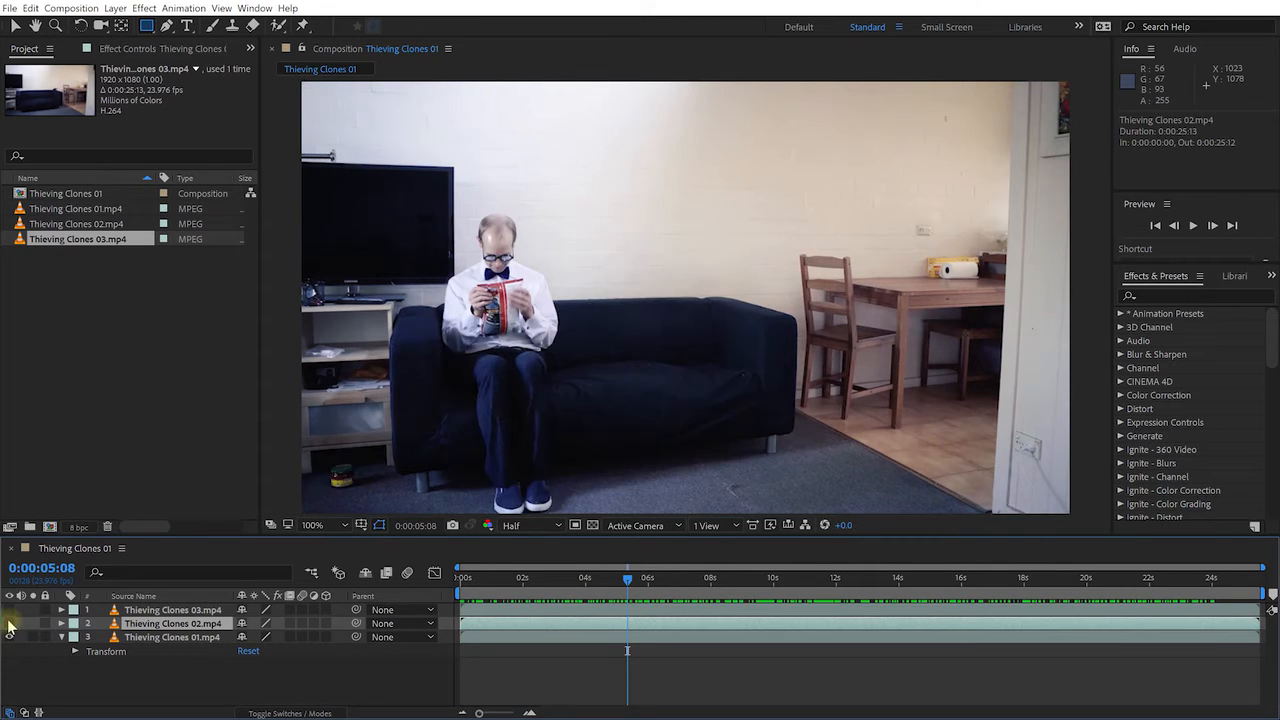
click(165, 638)
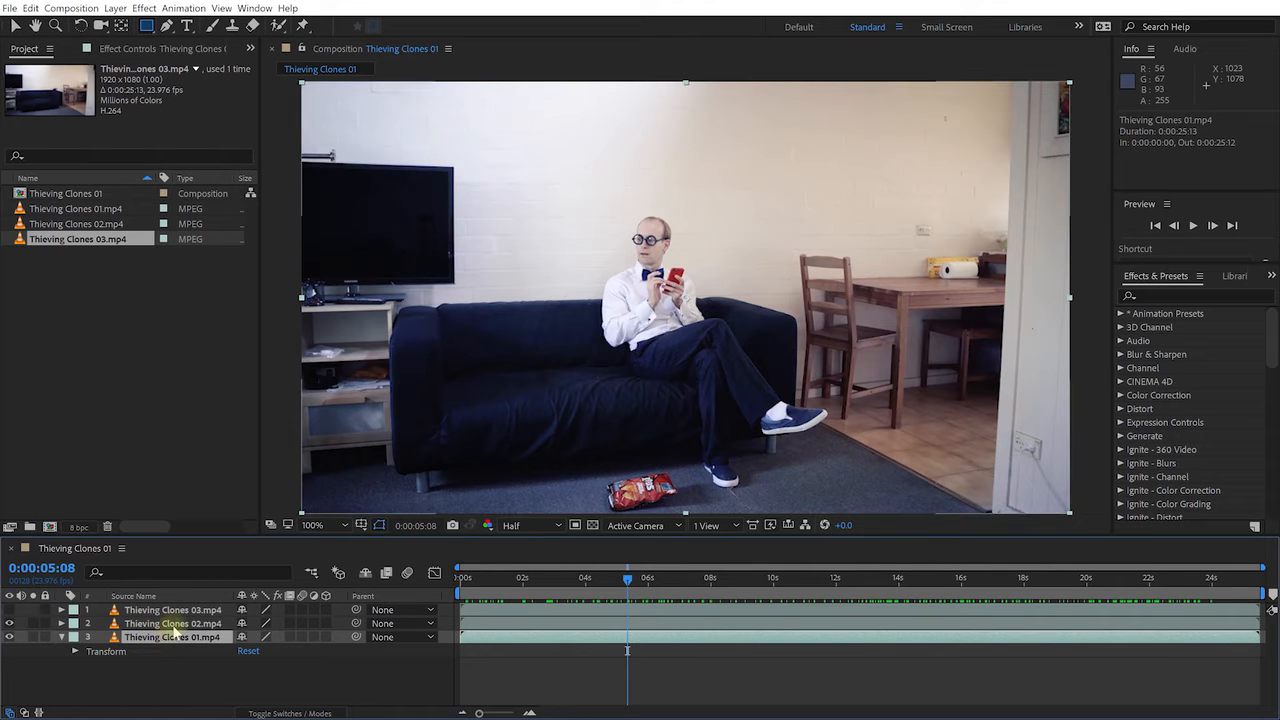
- Draw a rectangular mask about 766 by 988 px around the man on the Thieving Clones 02.mp4 layer, narrow it and rotate it about -3.2°
click(172, 624)
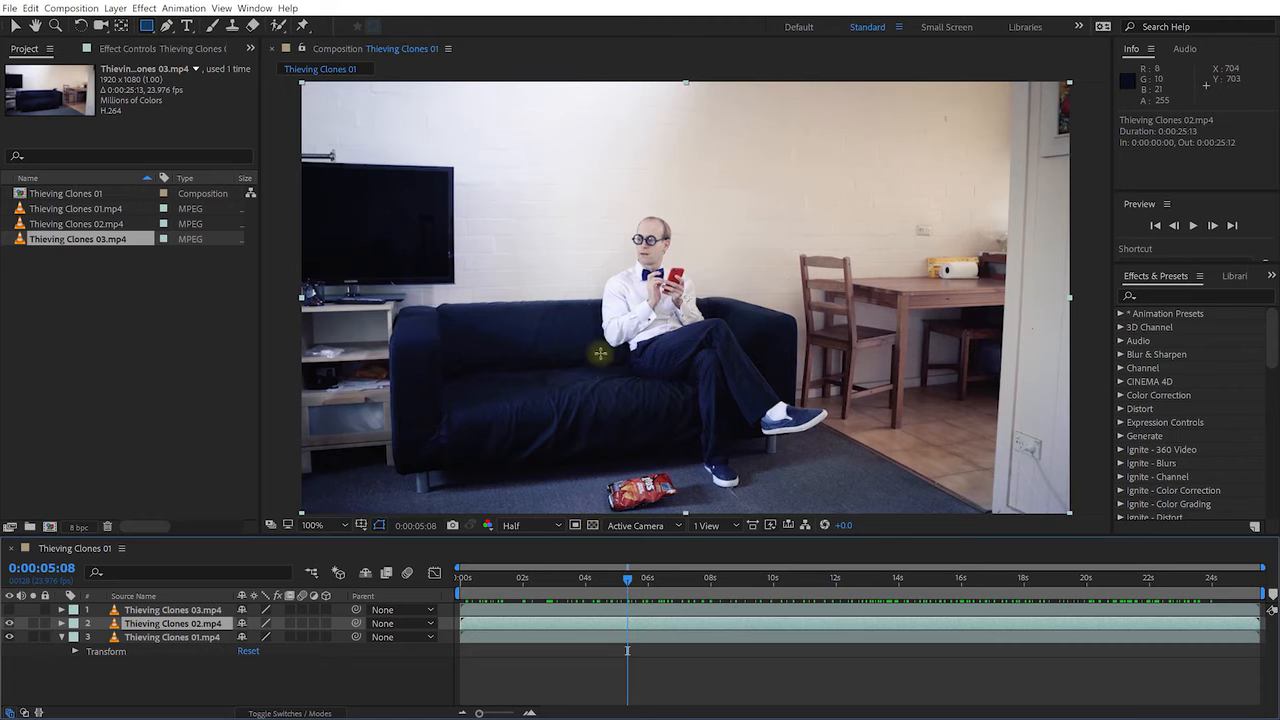
mouse_move(540, 139)
mouse_down()
mouse_move(737, 363)
mouse_move(788, 468)
mouse_move(864, 507)
mouse_move(849, 528)
mouse_move(845, 504)
mouse_up()
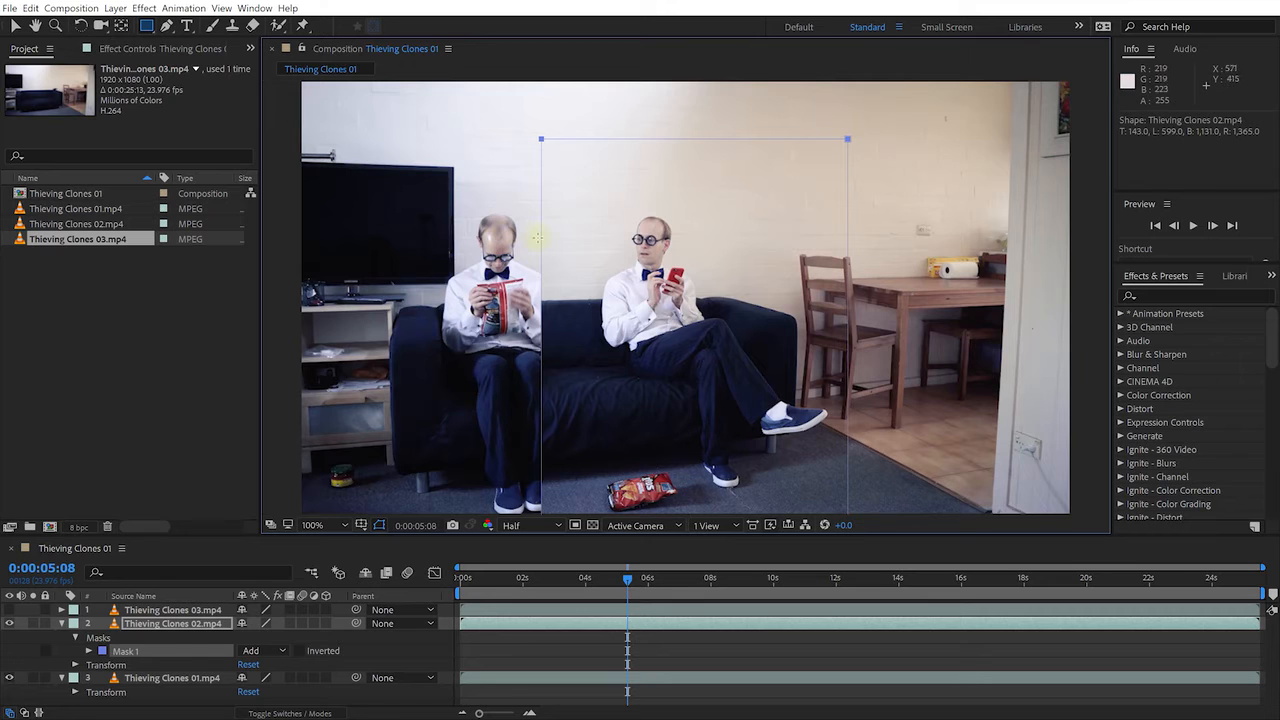
key(v)
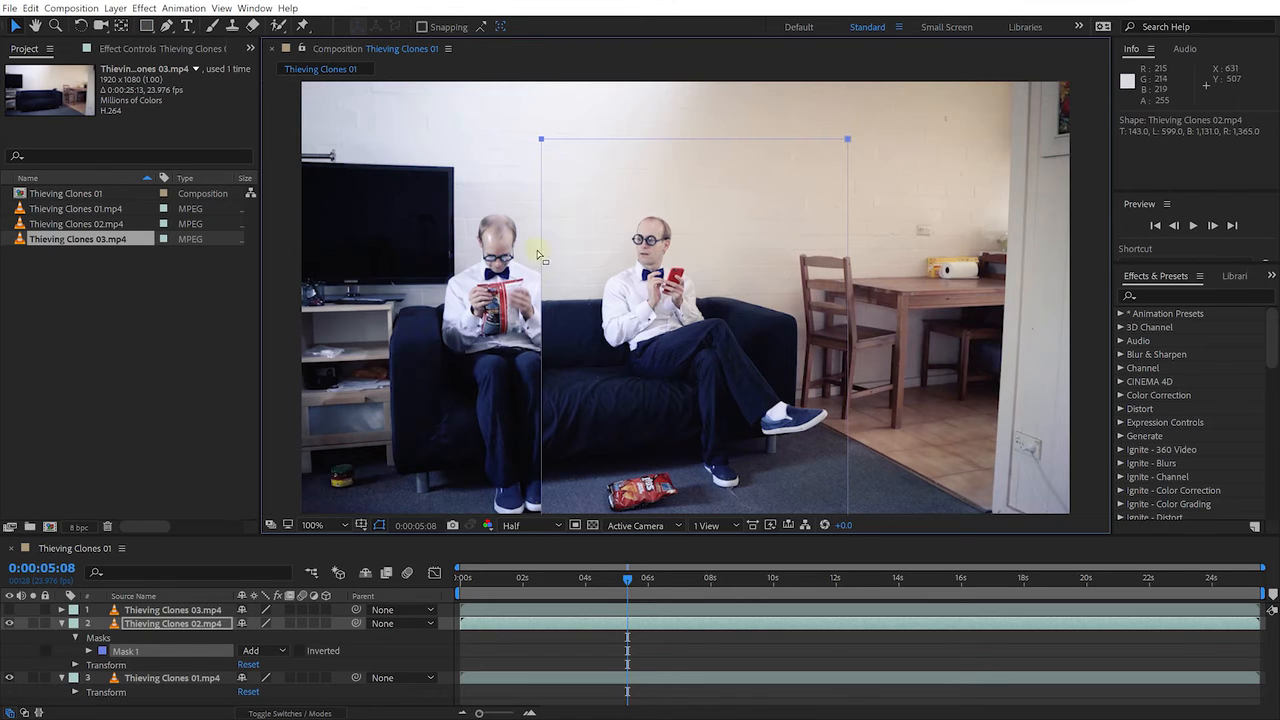
click(542, 260)
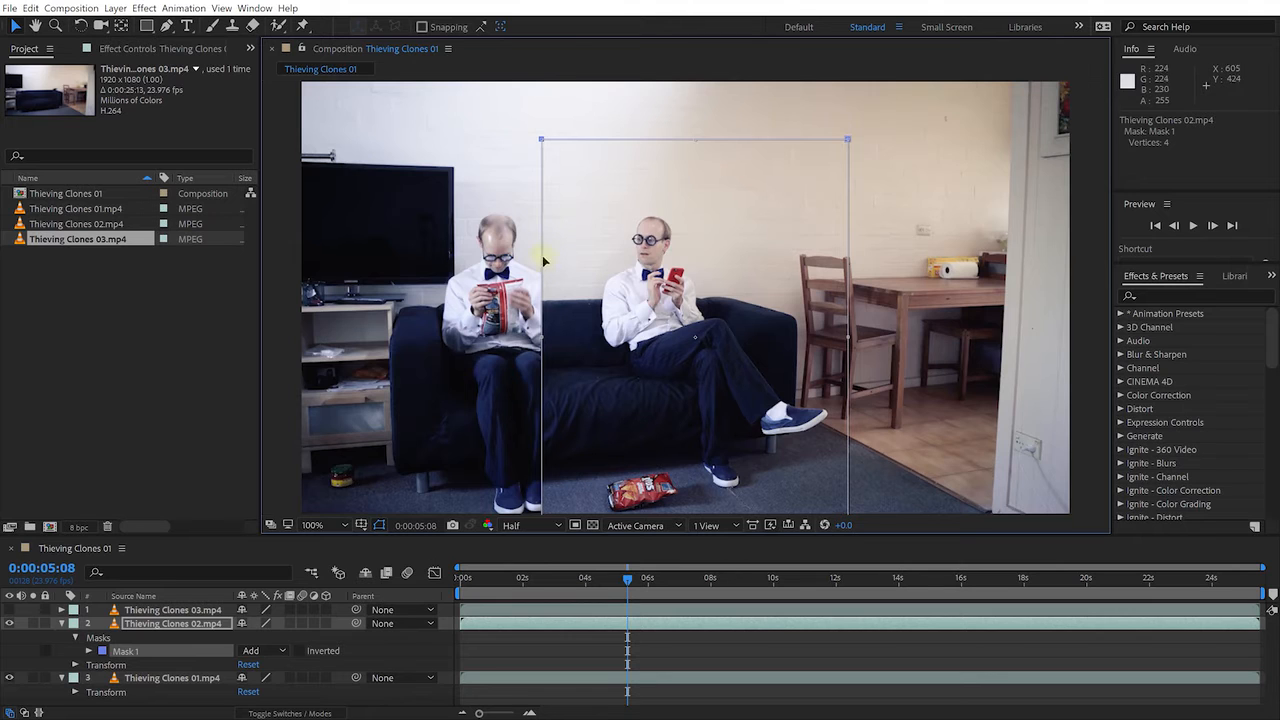
click(541, 348)
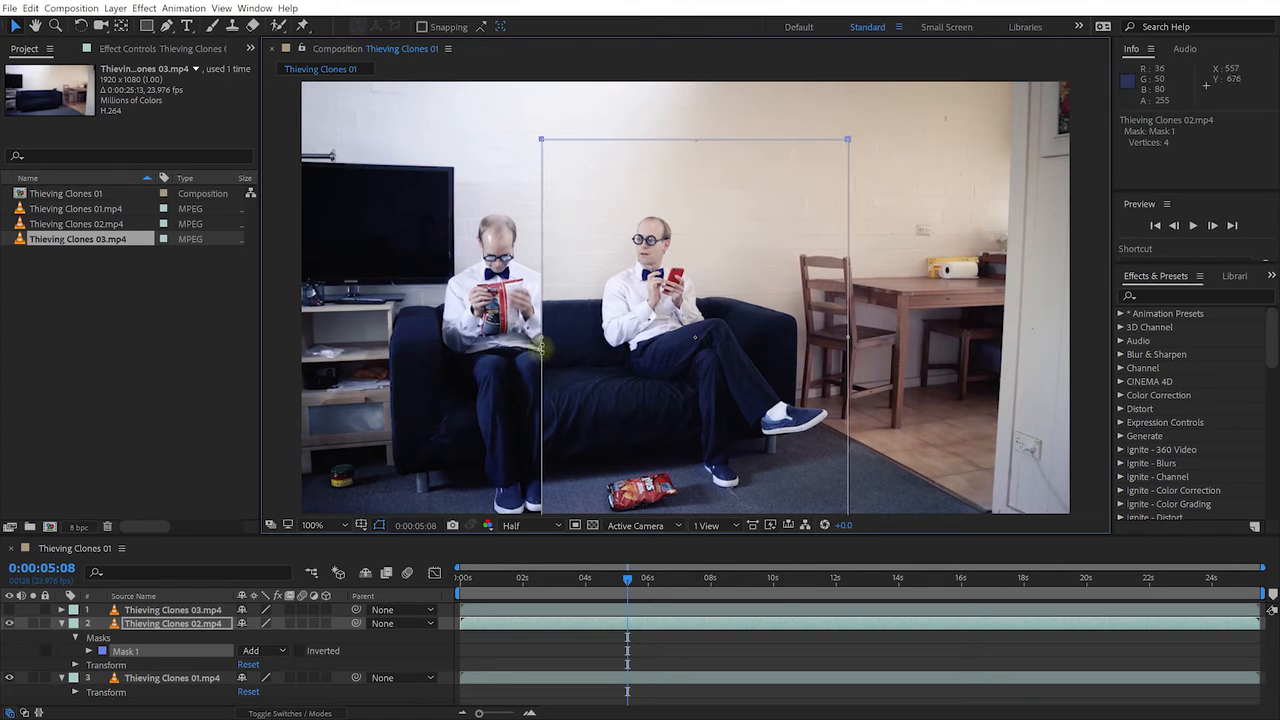
drag(541, 337, 578, 345)
drag(572, 134, 666, 128)
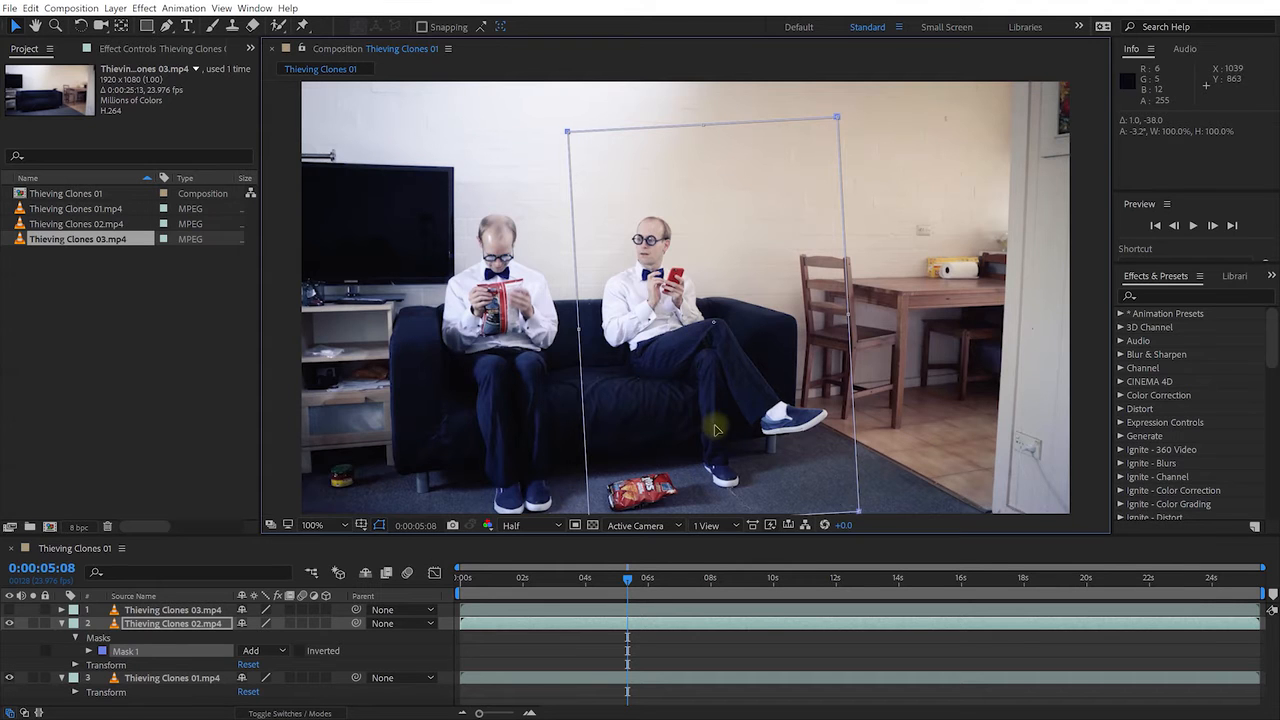
- Solo the Thieving Clones 02.mp4 layer briefly, unsolo it, and examine the mask edge between the two clones up close
click(34, 623)
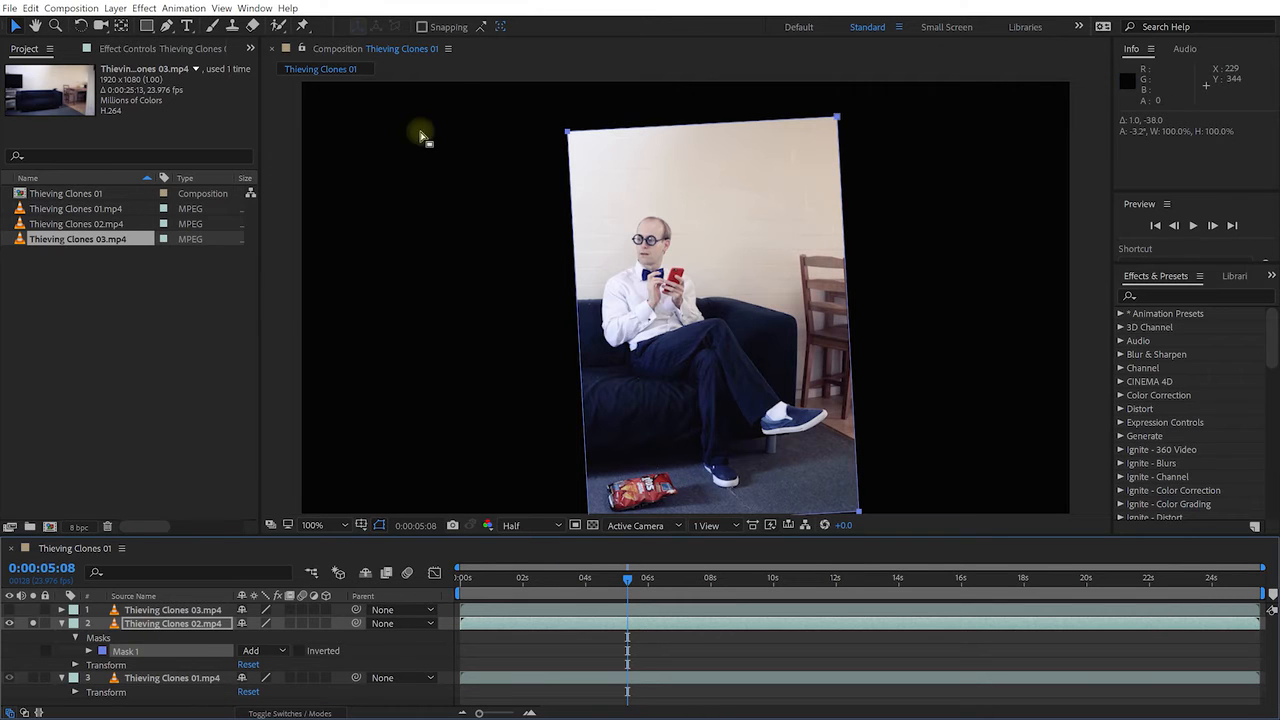
click(33, 624)
click(150, 681)
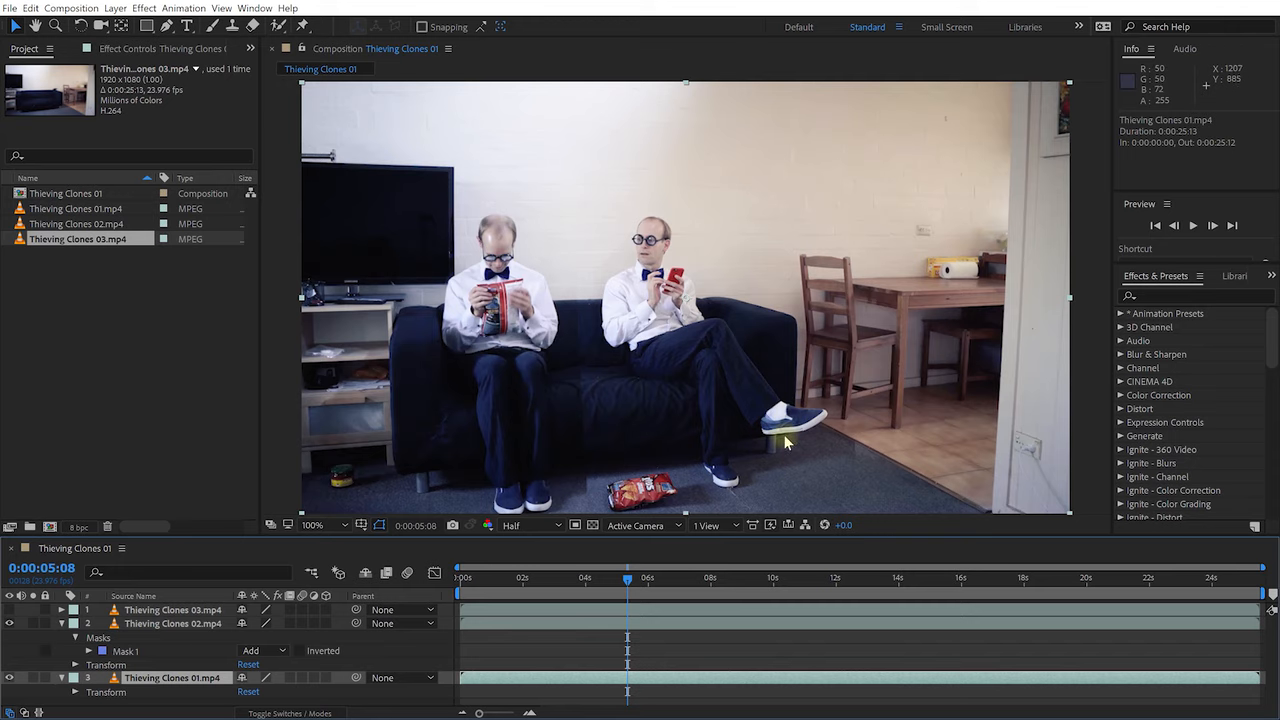
scroll(578, 421, up, 5)
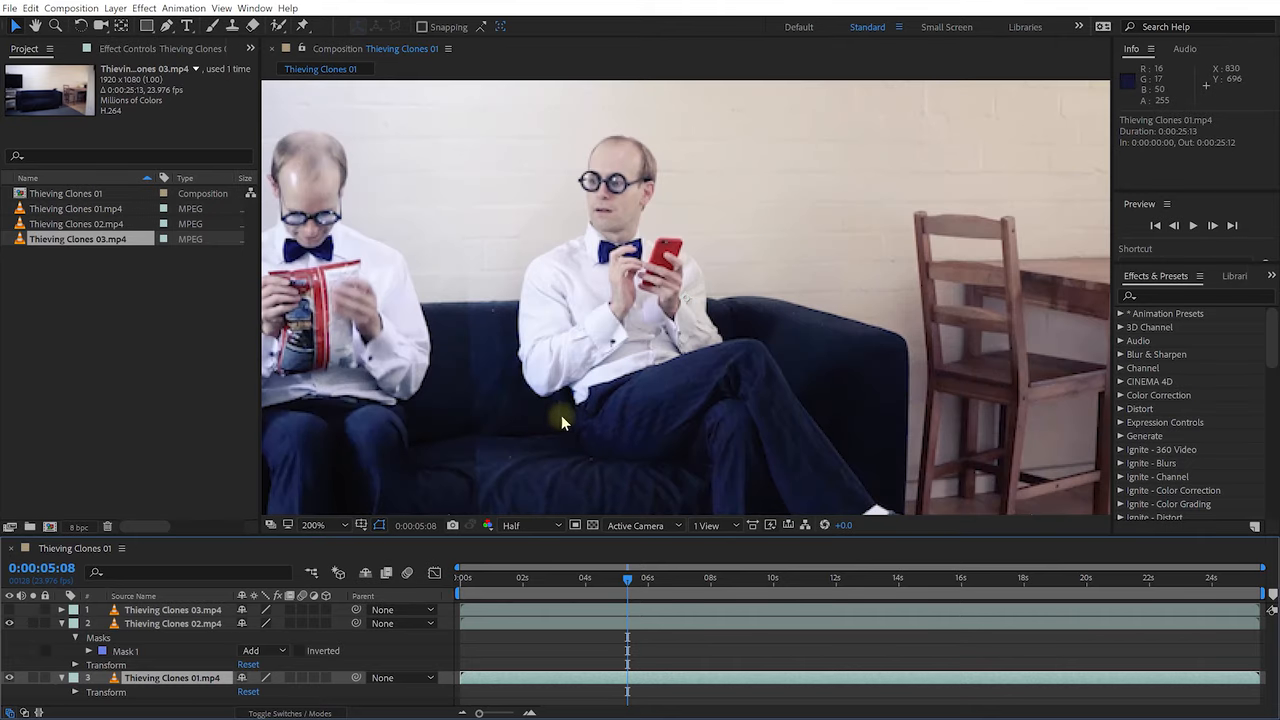
key(space)
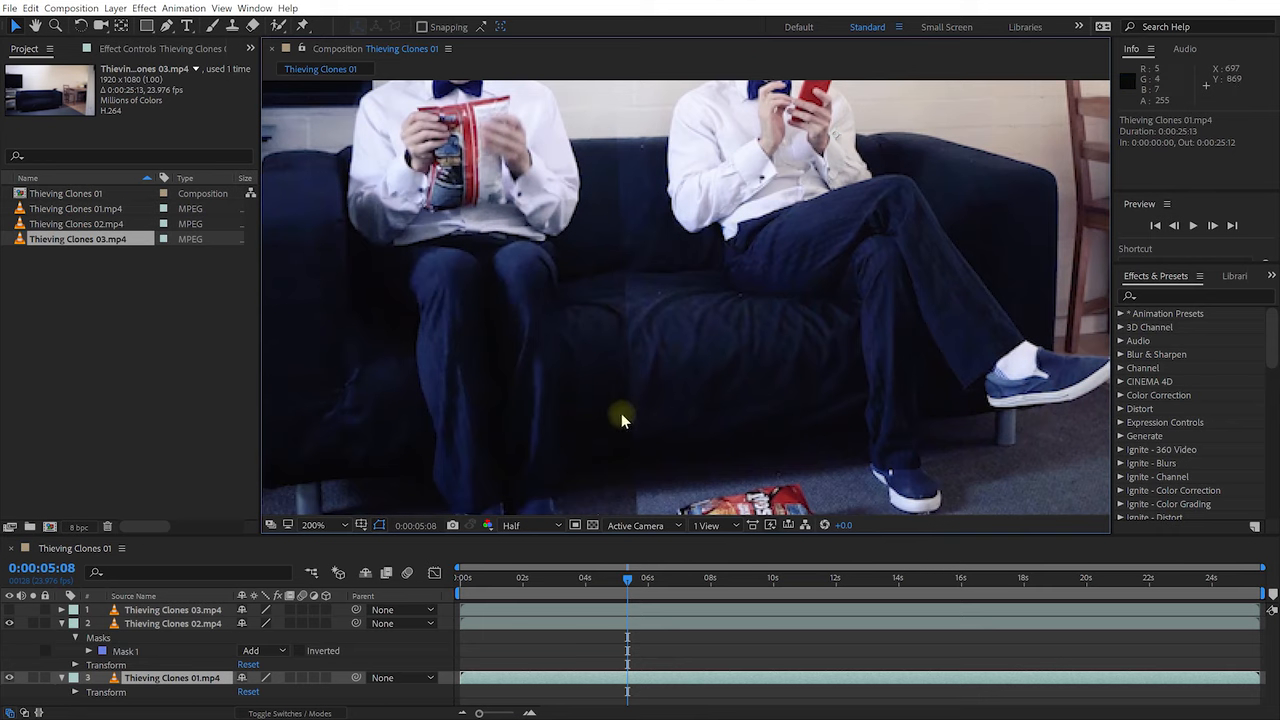
drag(652, 476, 653, 373)
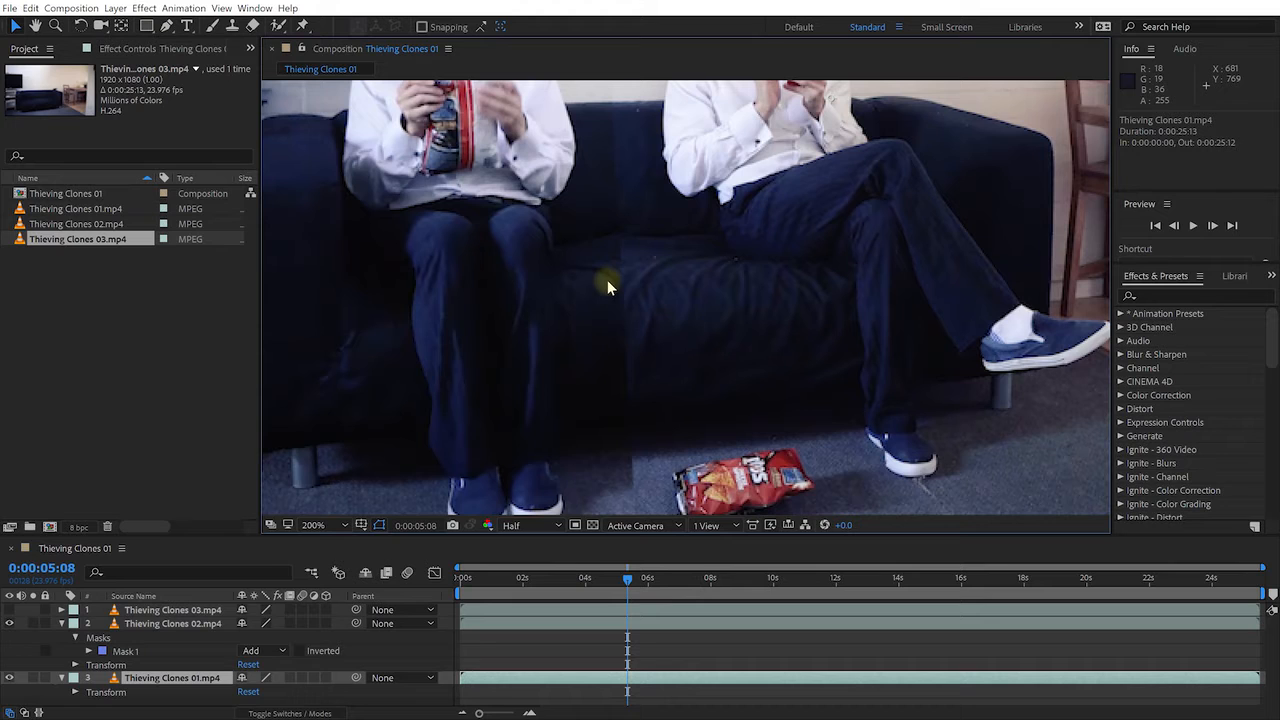
- Expand Mask 1 on the Thieving Clones 02.mp4 layer and set its mask feather to 100 pixels
click(150, 625)
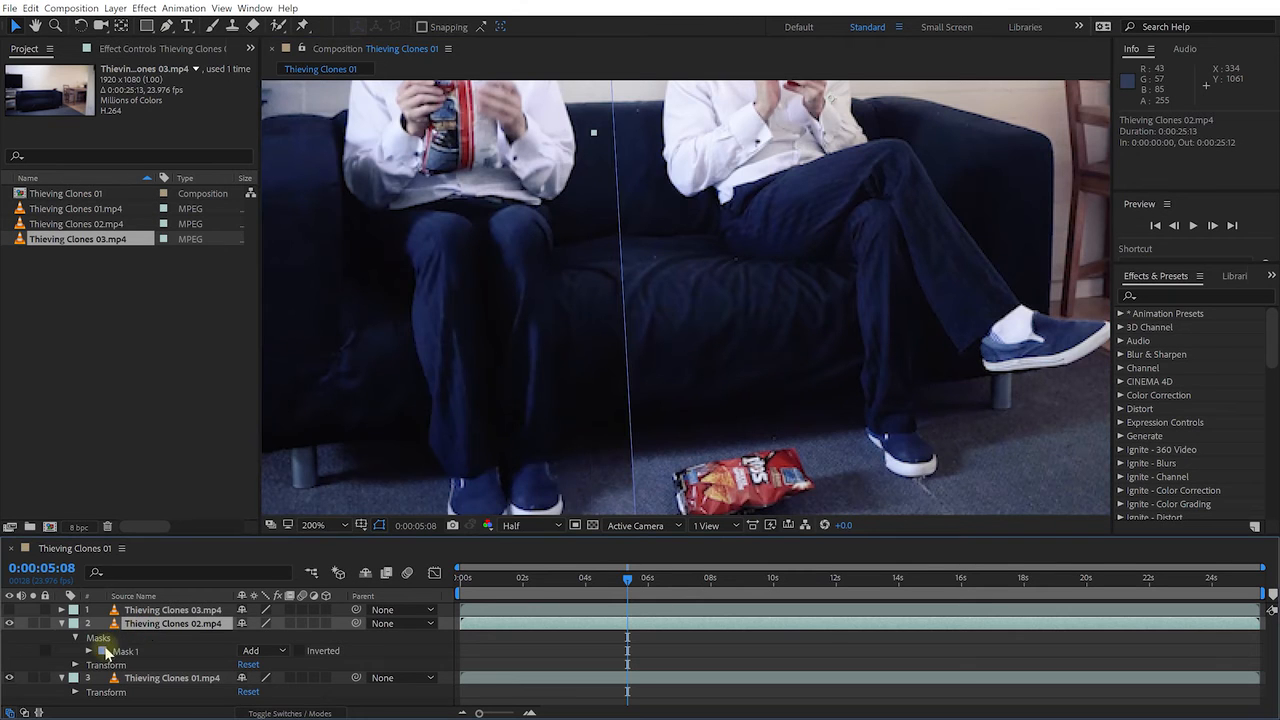
click(120, 652)
click(88, 651)
drag(255, 672, 334, 673)
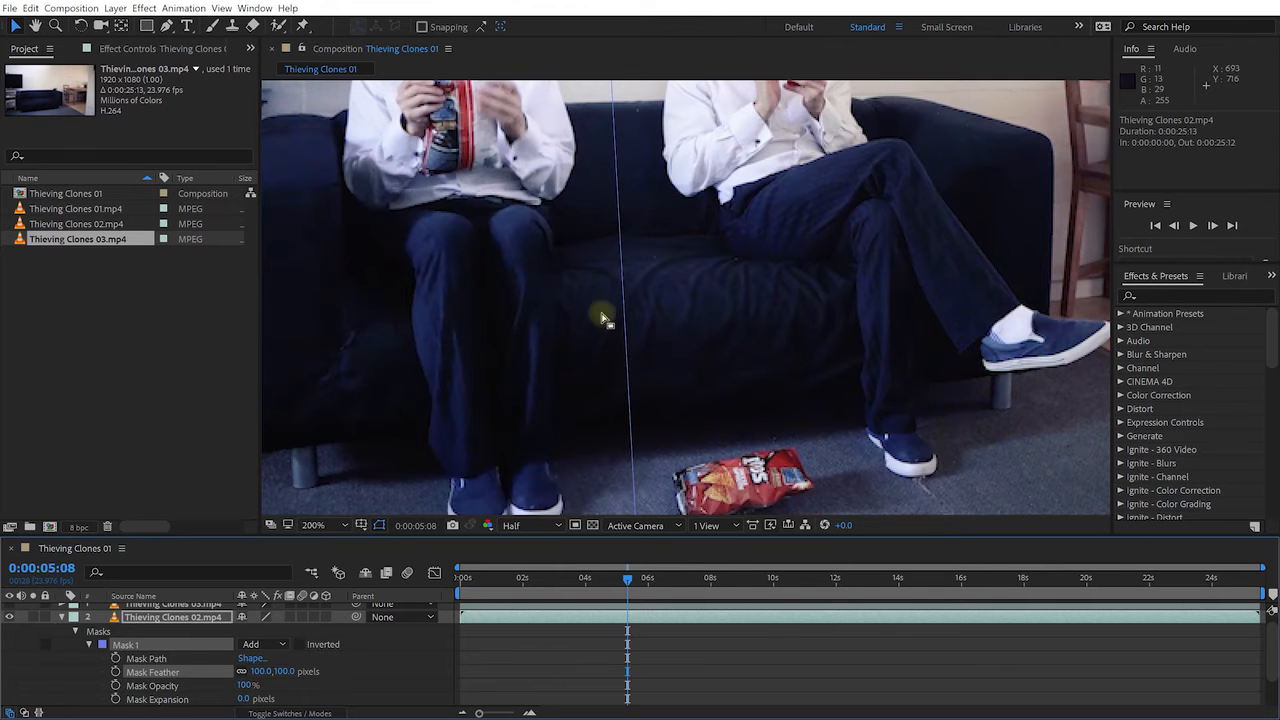
scroll(697, 246, down, 1)
key(space)
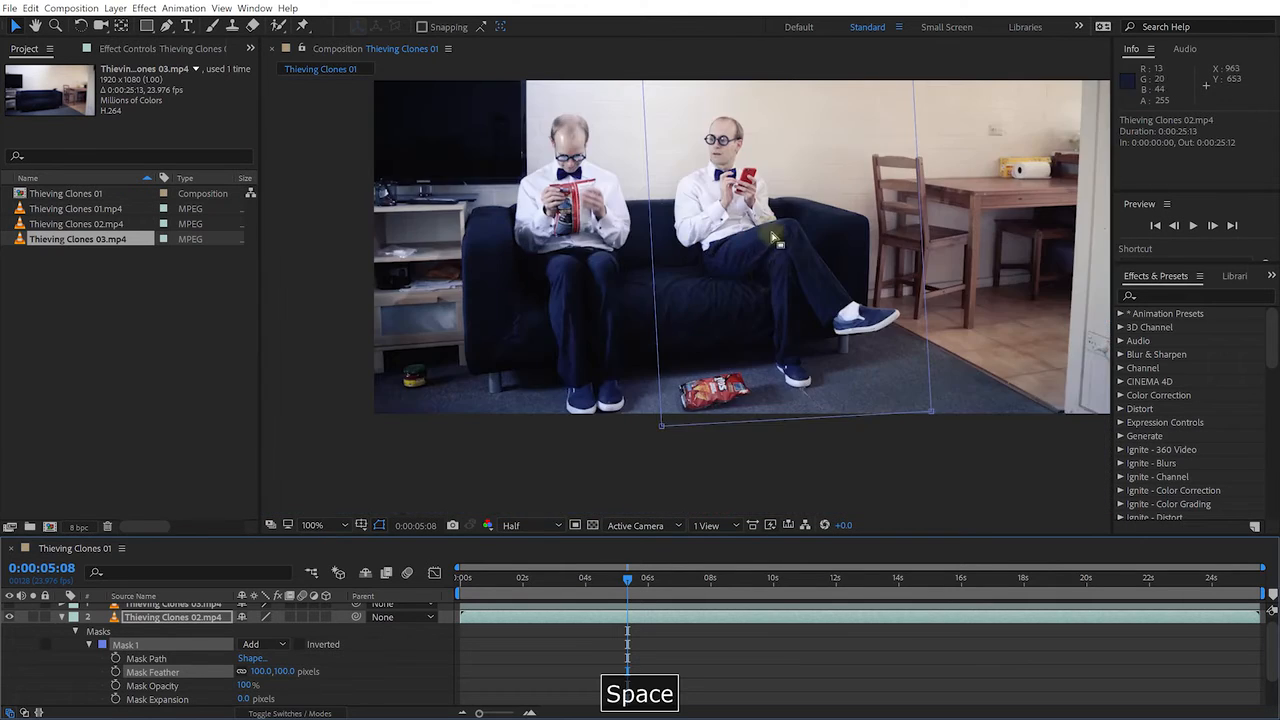
drag(774, 232, 758, 303)
click(694, 667)
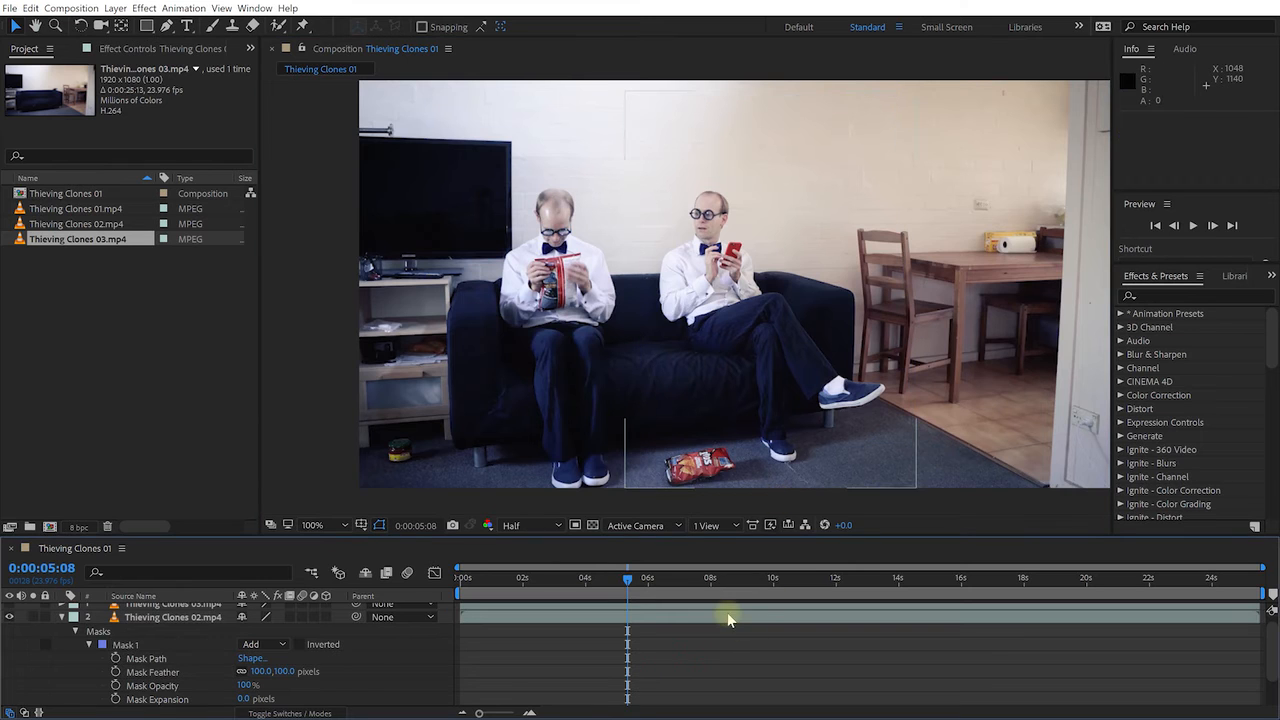
- Scrub the composition up to 0:00:13:04 with the mask outline shown, examining the reaching arm and the floor area around the chip bag
mouse_move(627, 582)
mouse_down()
mouse_move(460, 587)
mouse_move(622, 590)
mouse_up()
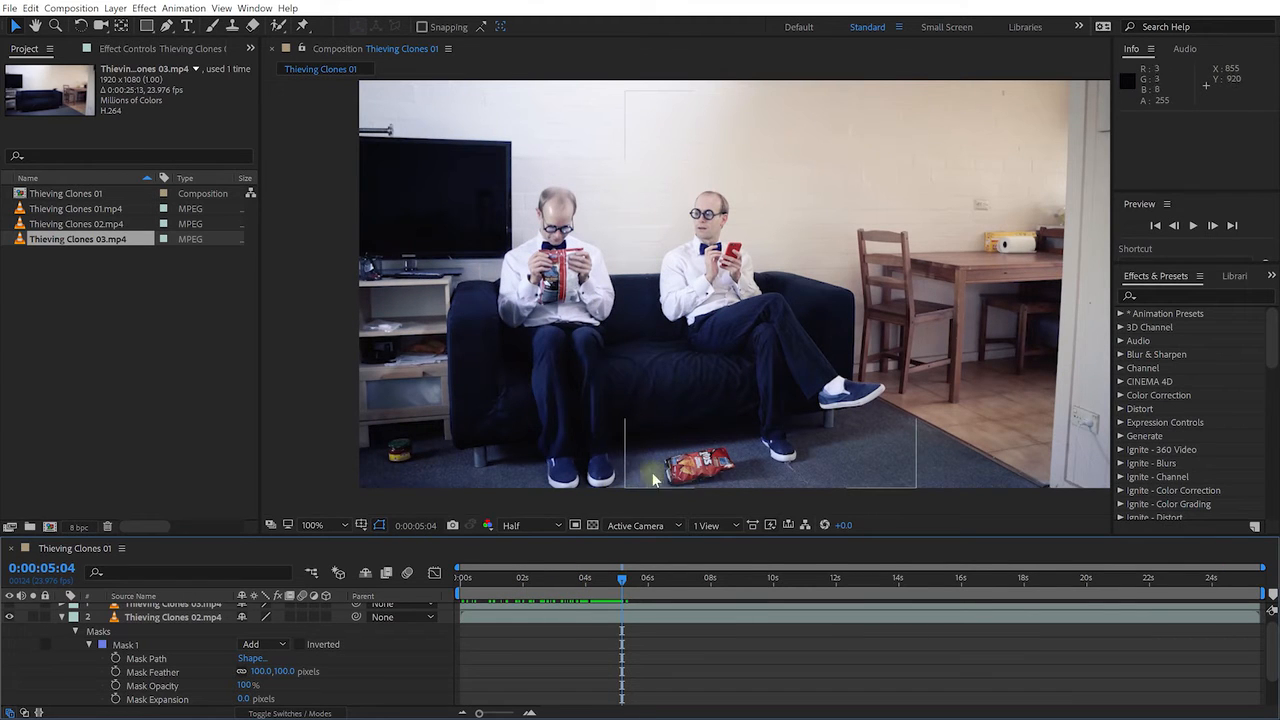
drag(623, 580, 708, 599)
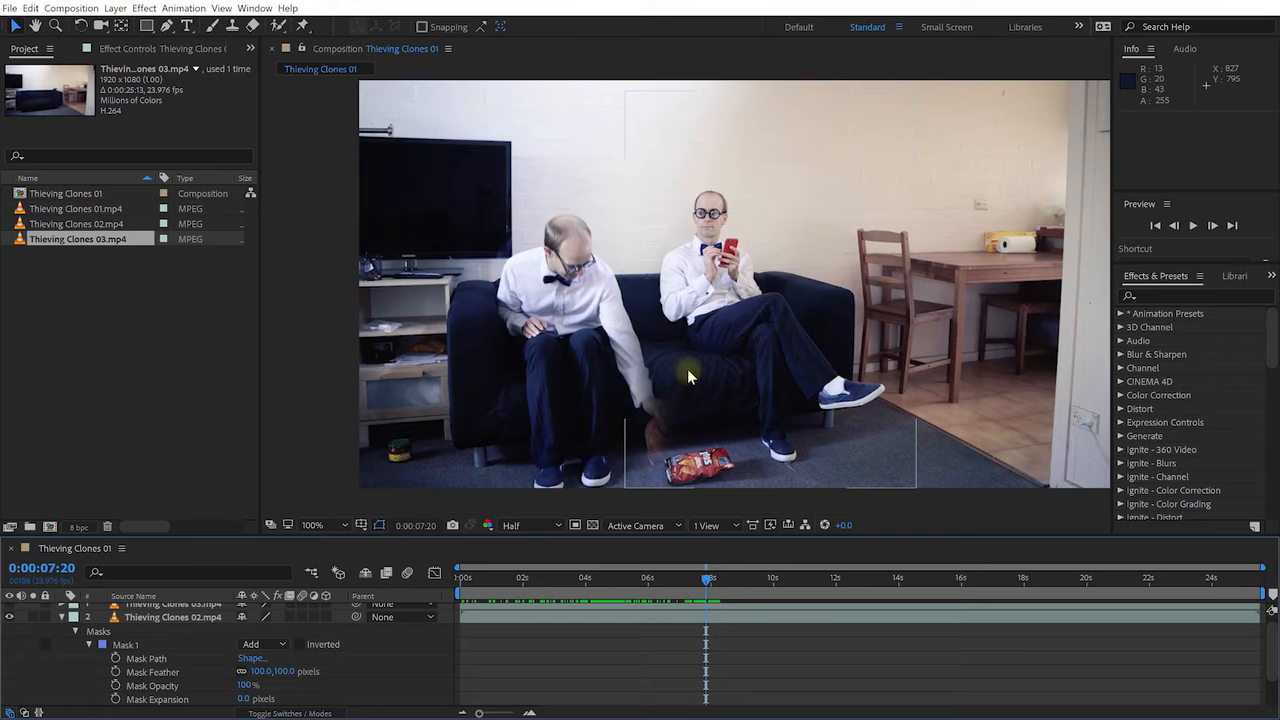
click(190, 617)
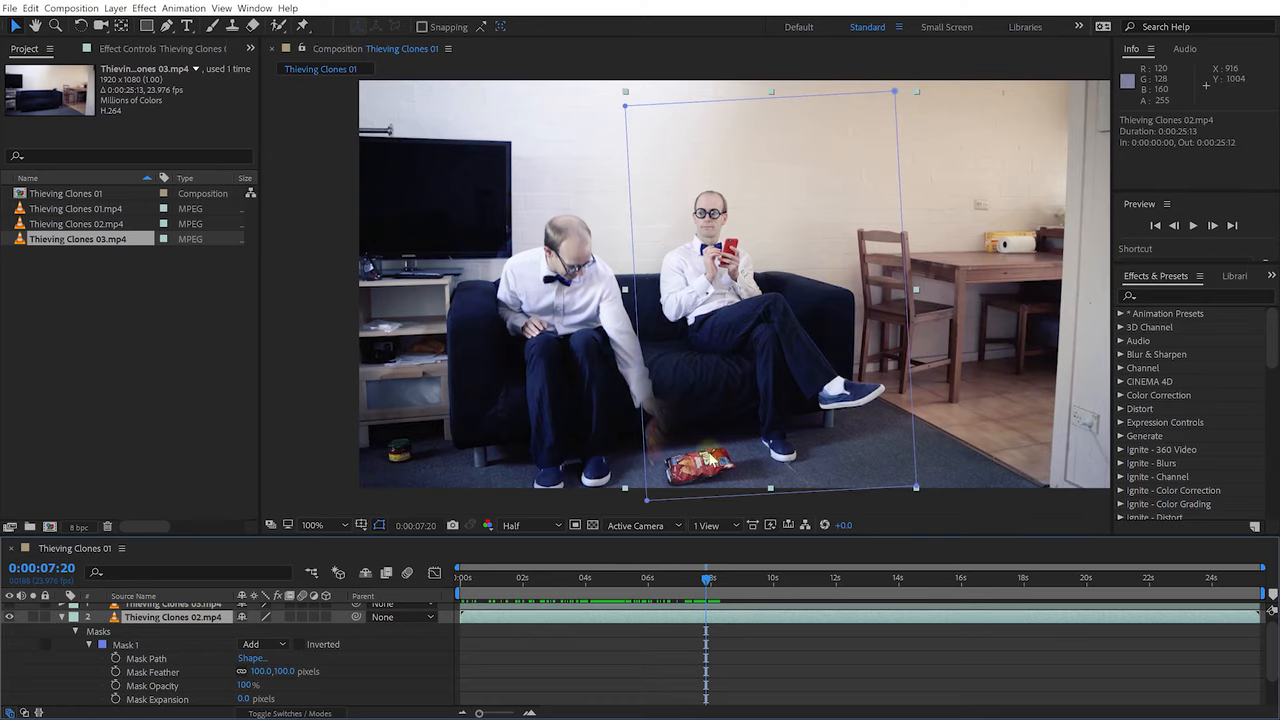
drag(706, 578, 714, 574)
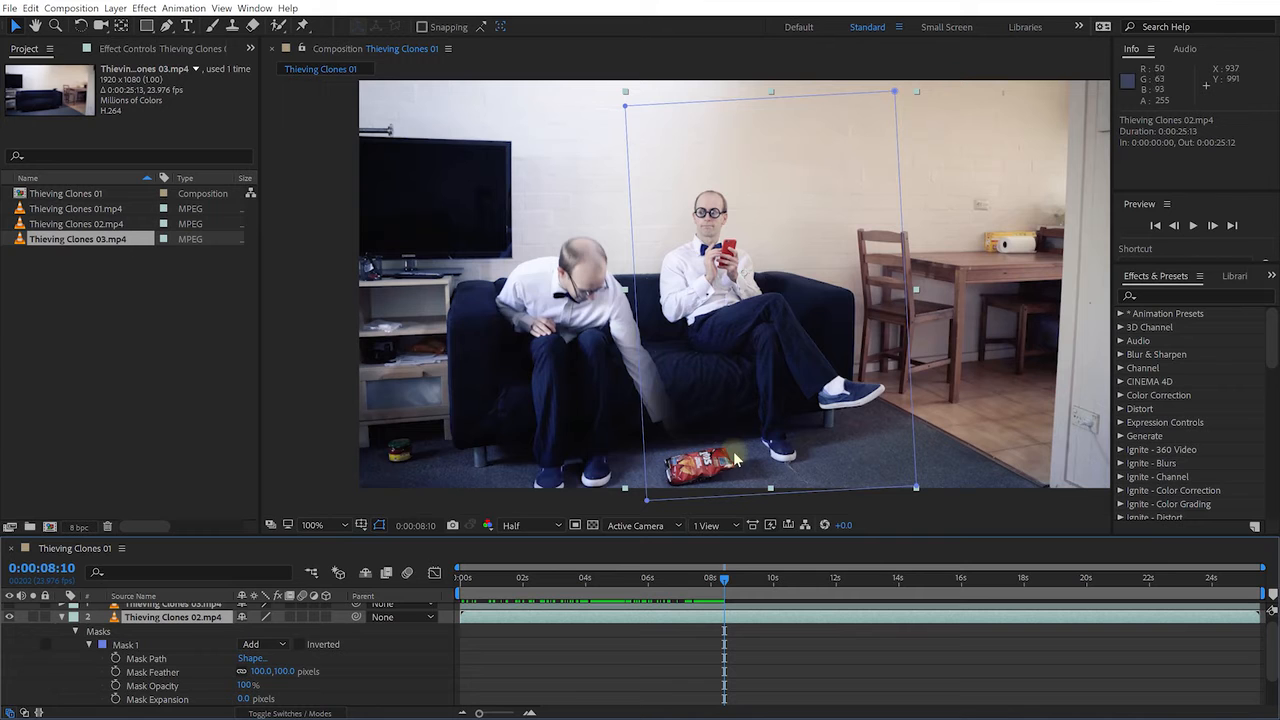
drag(727, 580, 875, 592)
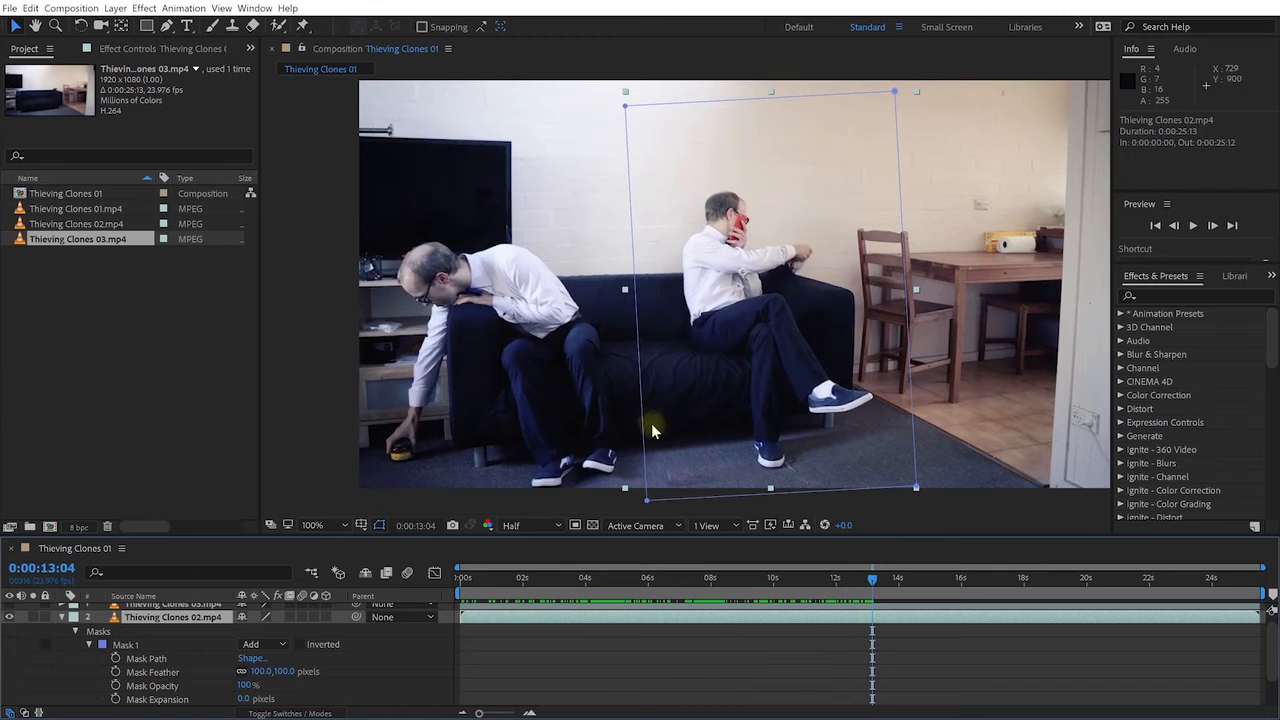
scroll(660, 427, up, 1)
key(space)
drag(686, 437, 648, 132)
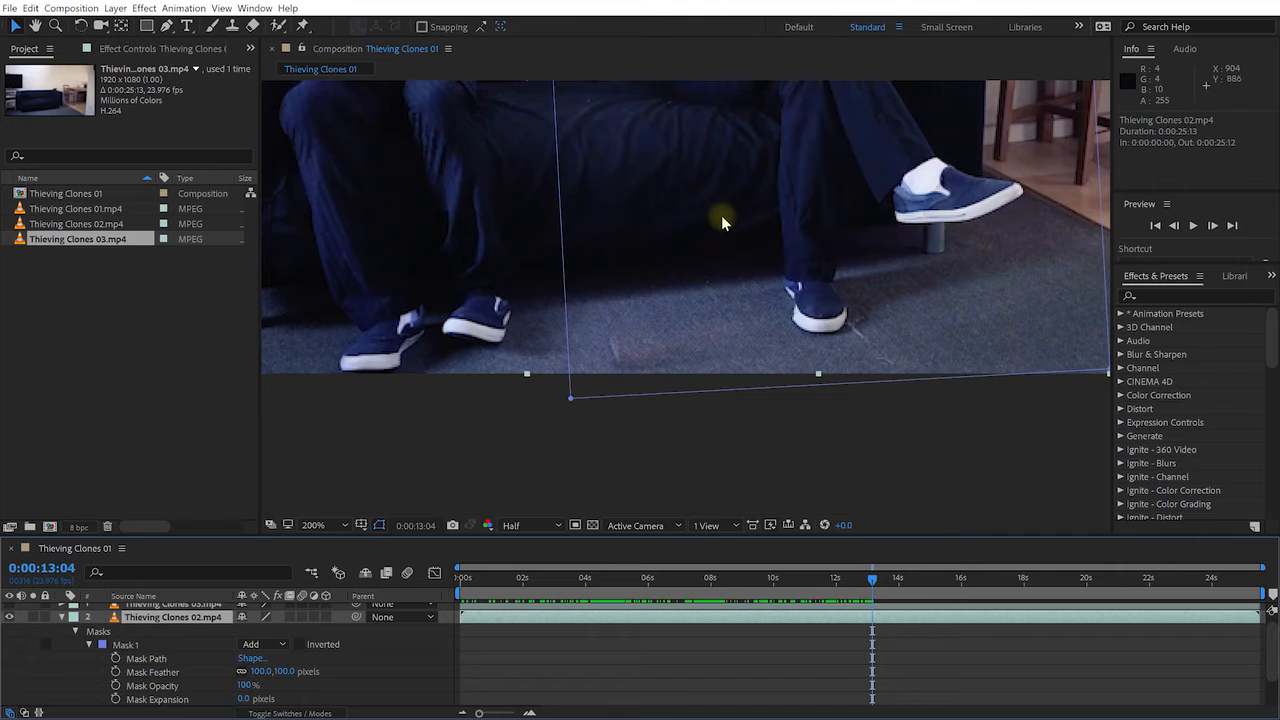
- Delete Mask 1 from the Thieving Clones 02.mp4 layer
scroll(721, 215, down, 1)
key(space)
drag(766, 163, 783, 295)
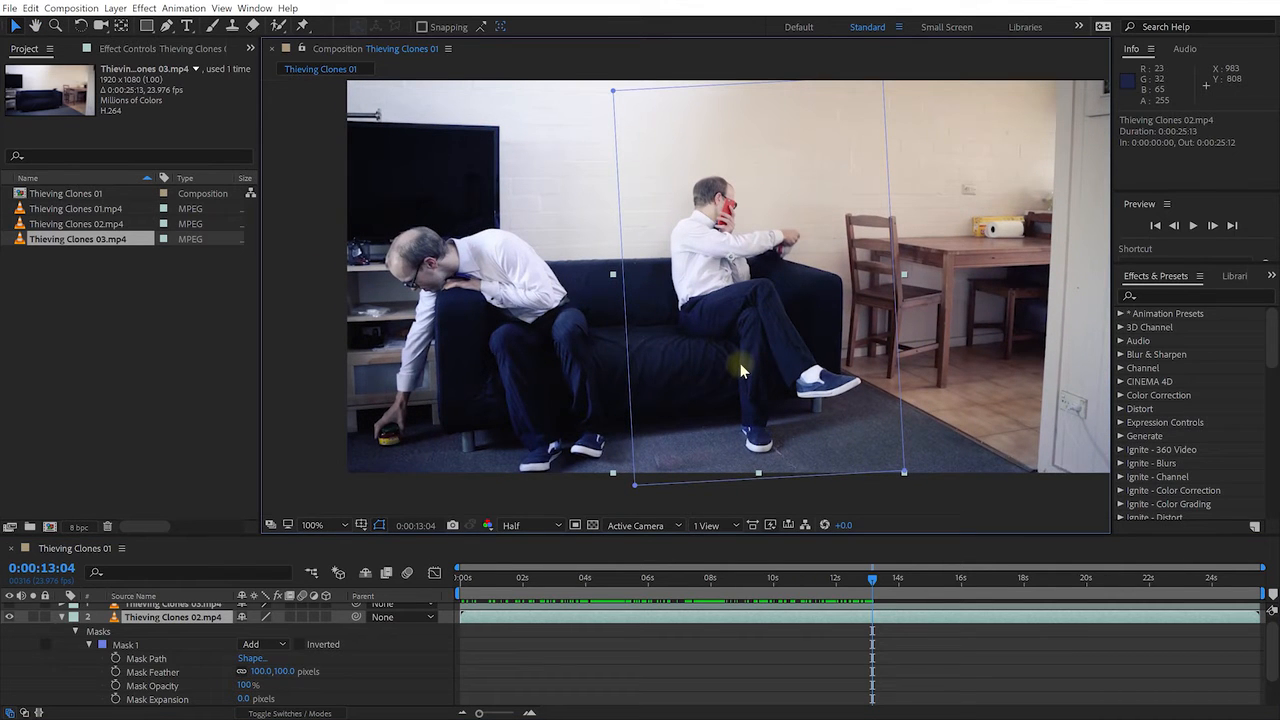
click(125, 646)
key(Delete)
- Compare the Thieving Clones 02.mp4 layer with the clip below around 0:00:06:14 to 0:00:06:18 by toggling its visibility
drag(865, 586, 668, 588)
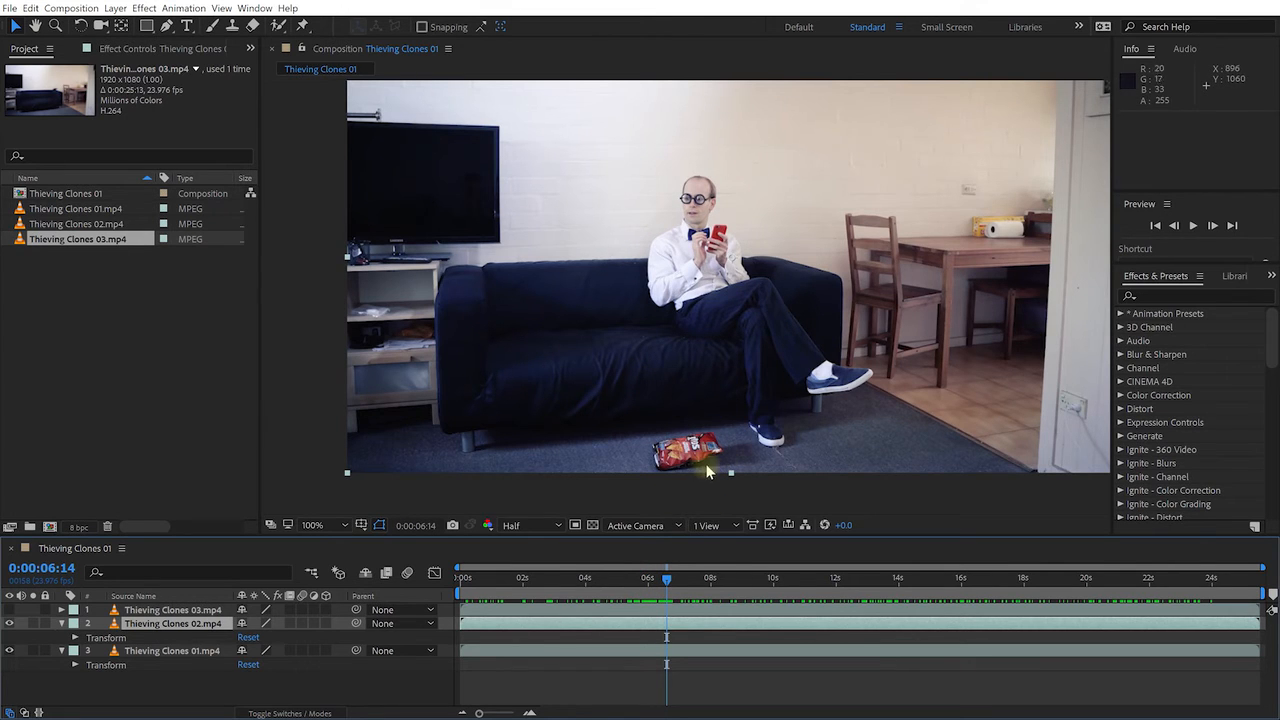
click(9, 624)
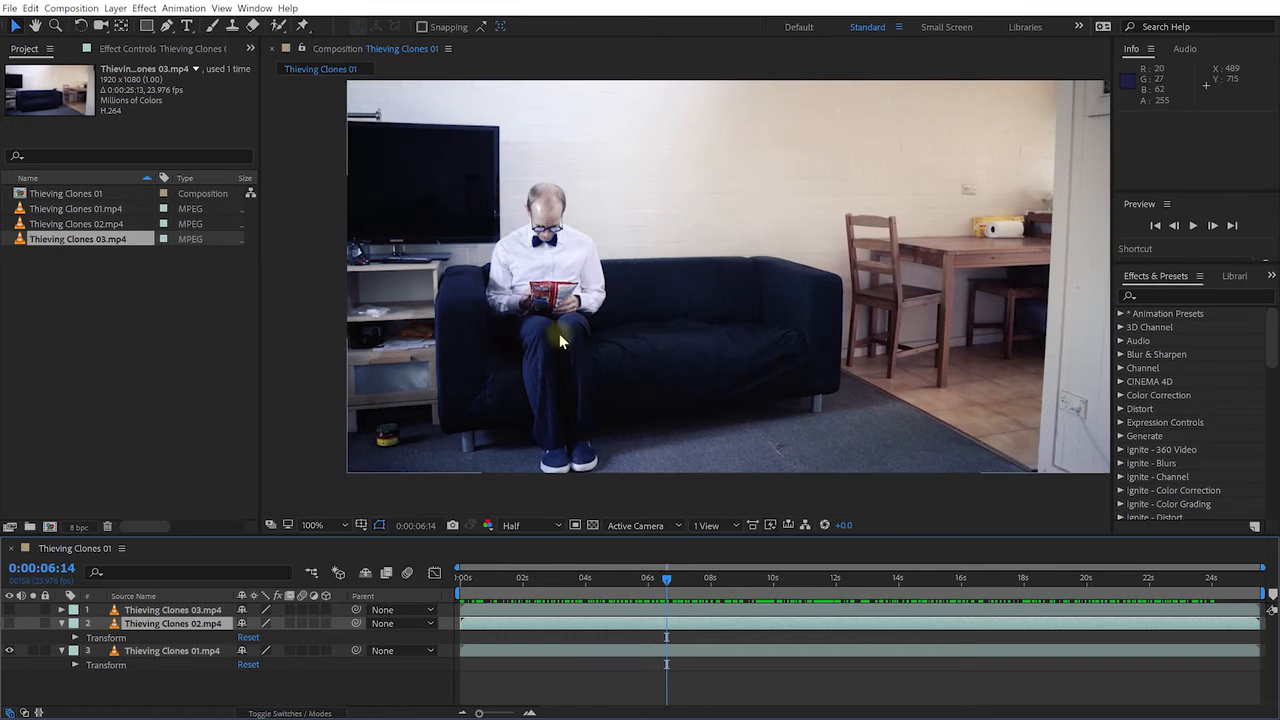
mouse_move(676, 583)
mouse_down()
mouse_move(737, 585)
mouse_move(671, 581)
mouse_up()
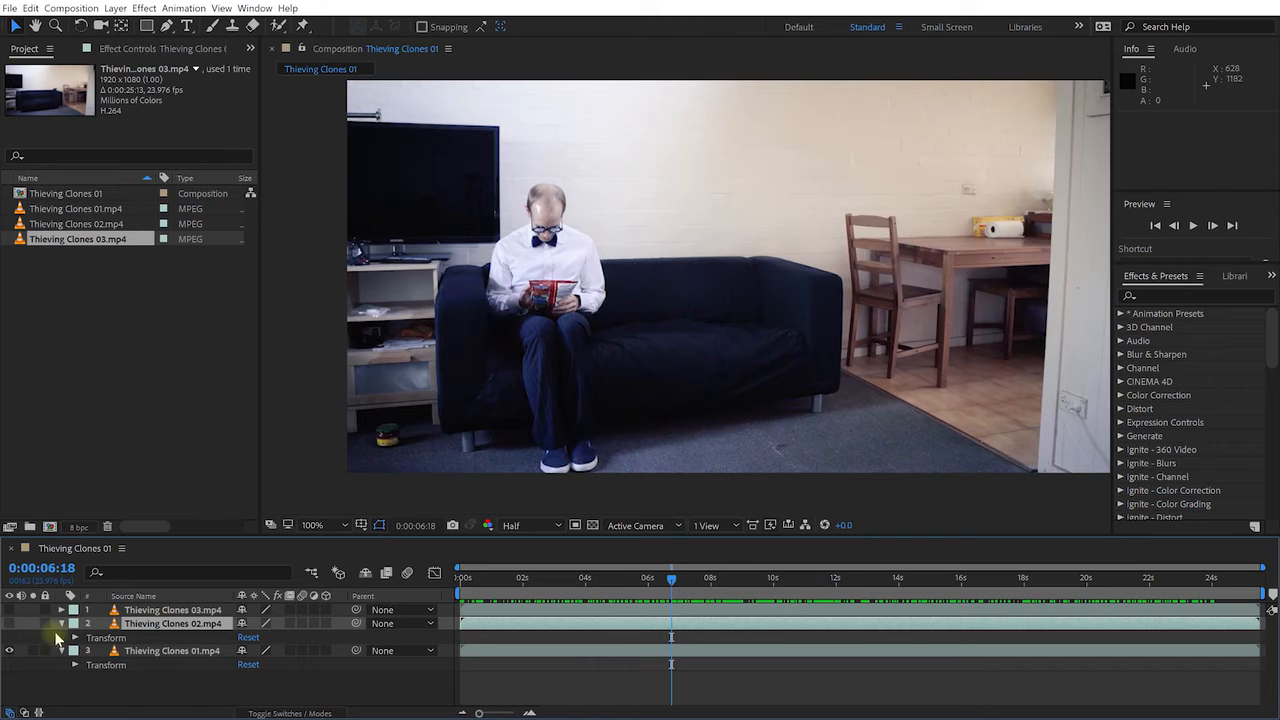
click(9, 624)
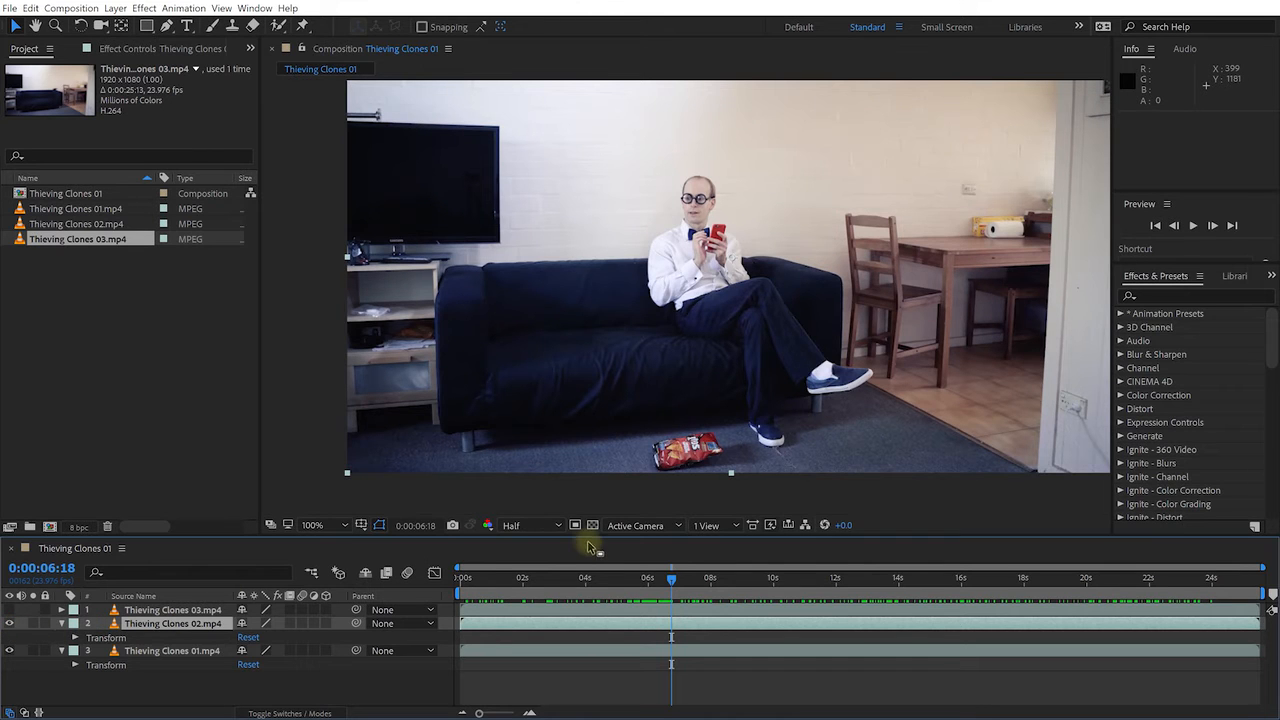
- At 0:00:06:17, draw a closed Pen tool mask loosely around the man with the phone on the Thieving Clones 02.mp4 layer
mouse_move(673, 584)
mouse_down()
mouse_move(662, 583)
mouse_move(672, 590)
mouse_up()
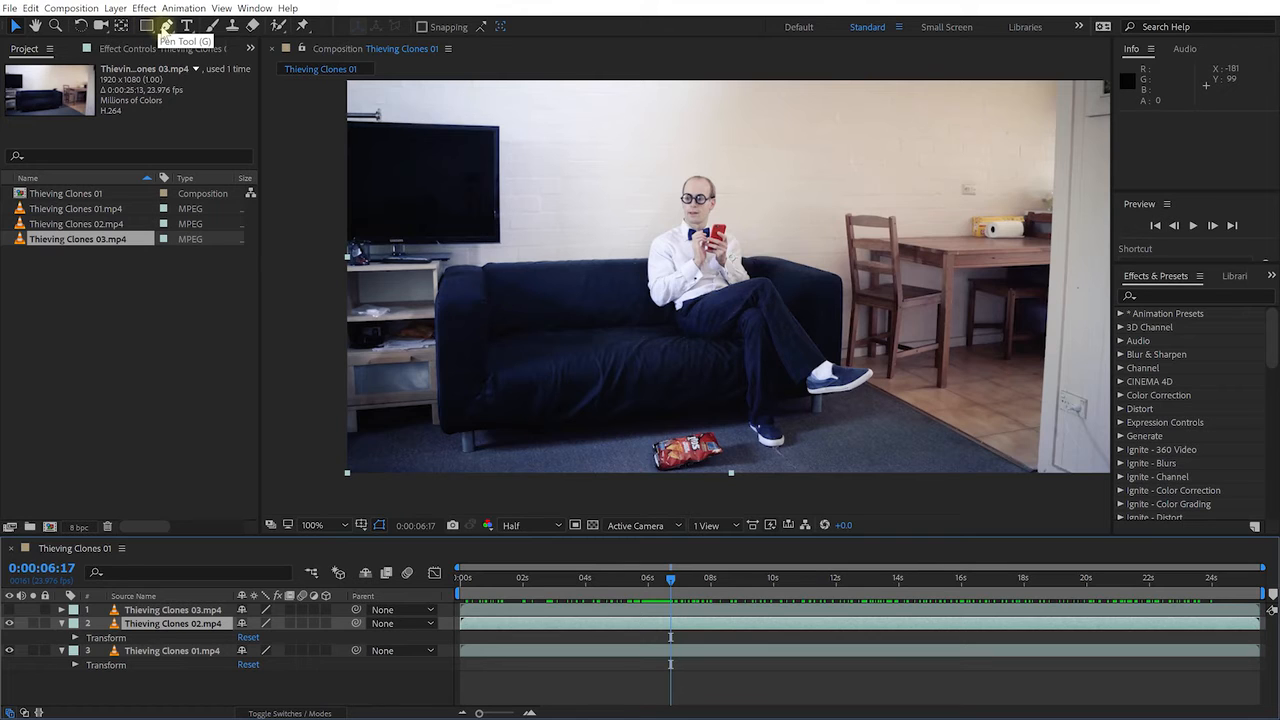
click(166, 27)
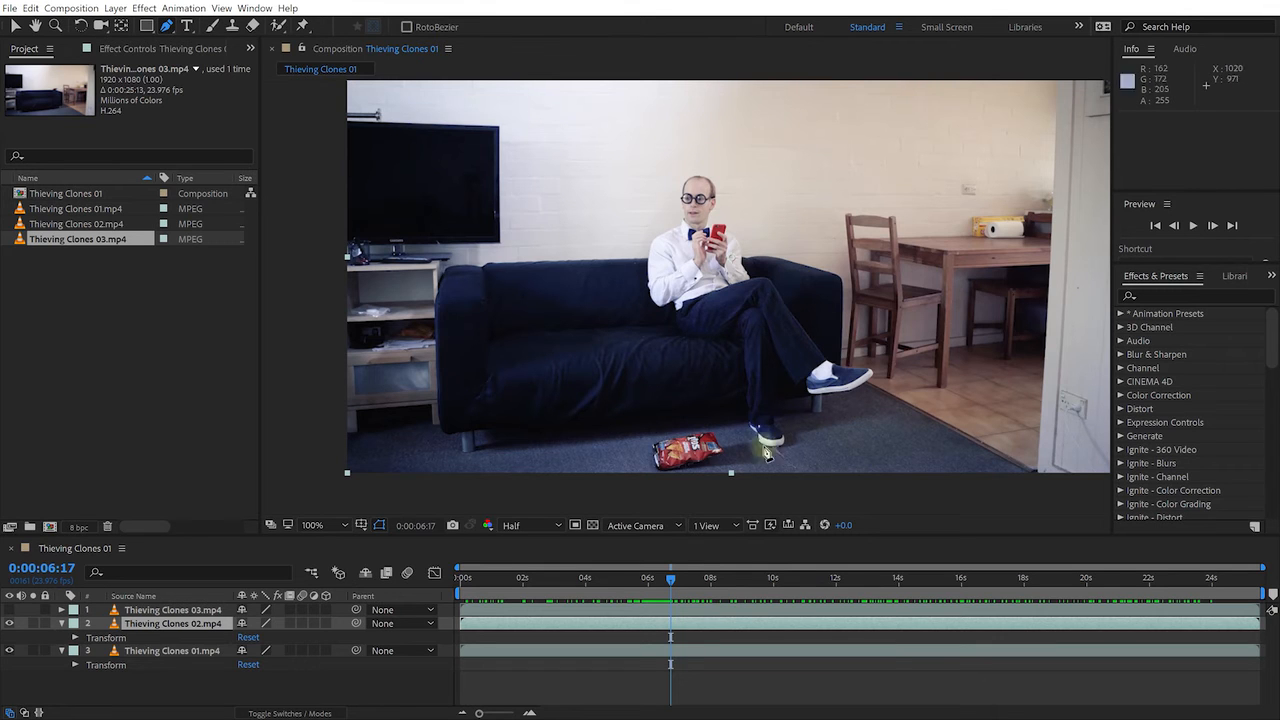
click(729, 158)
key(ctrl+z)
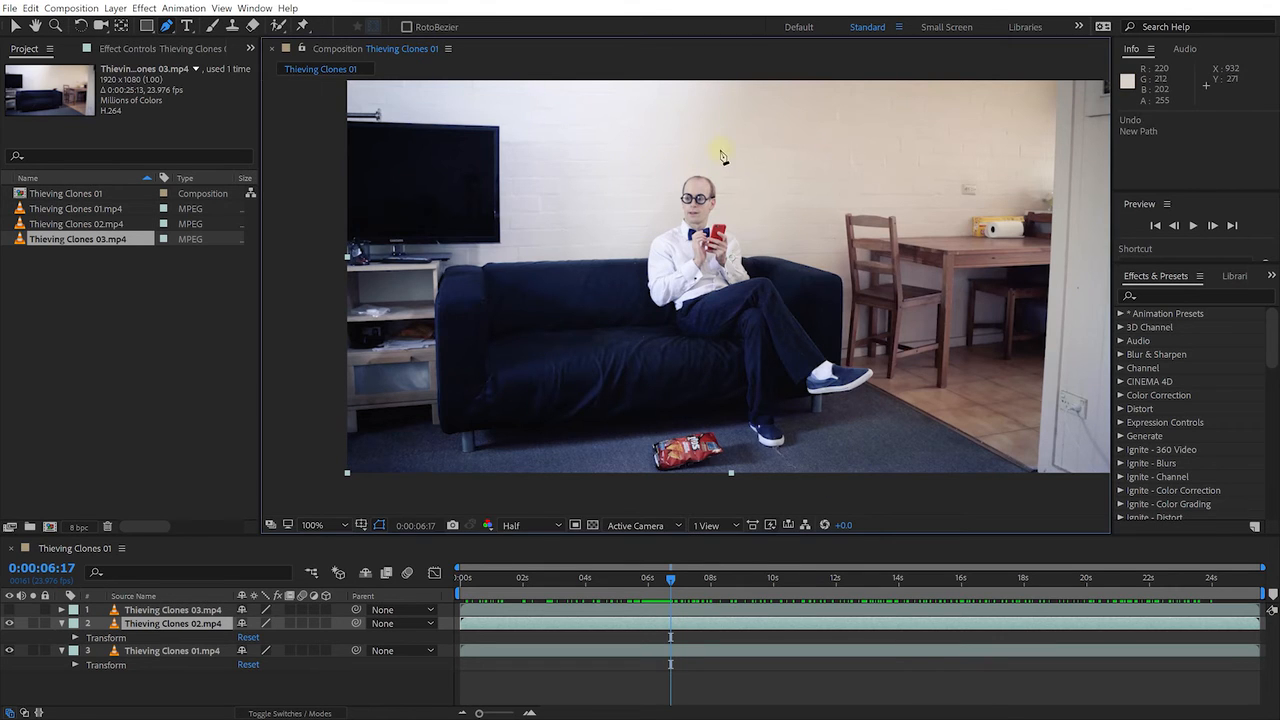
click(671, 632)
click(721, 147)
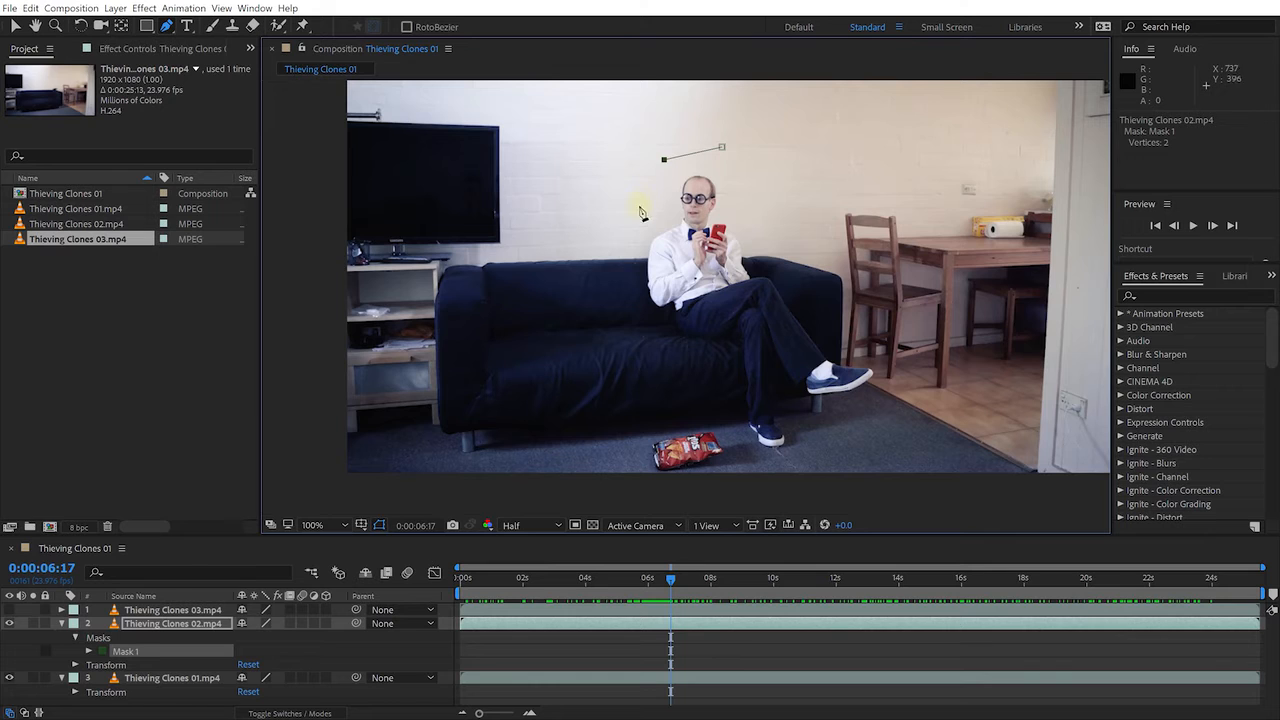
click(625, 308)
click(671, 356)
click(728, 382)
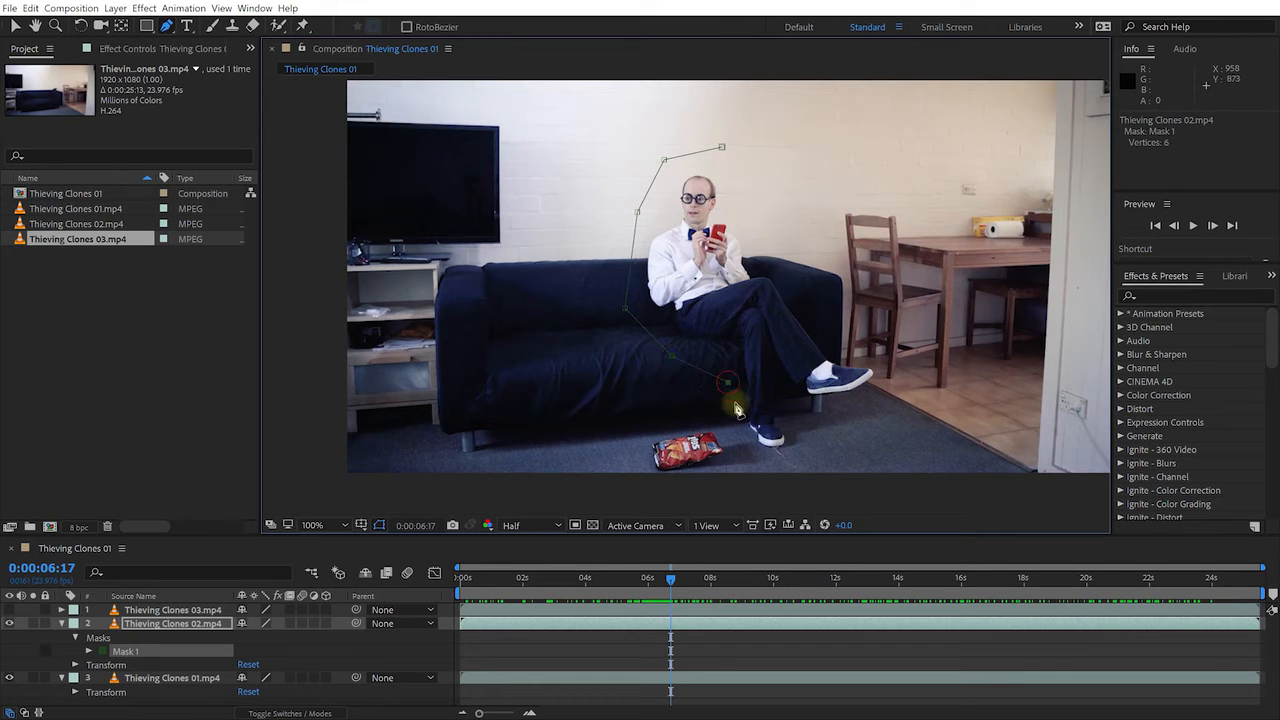
click(746, 449)
click(795, 475)
click(864, 462)
click(887, 381)
click(878, 336)
click(844, 315)
click(817, 297)
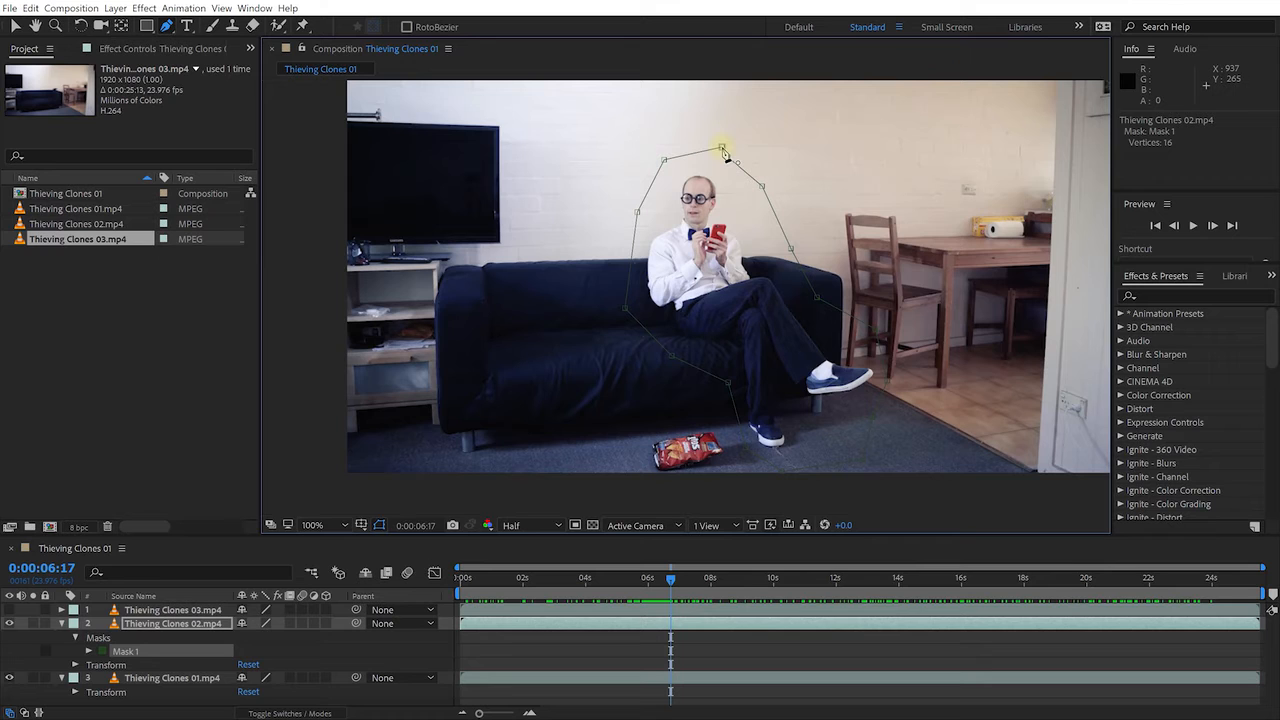
click(724, 148)
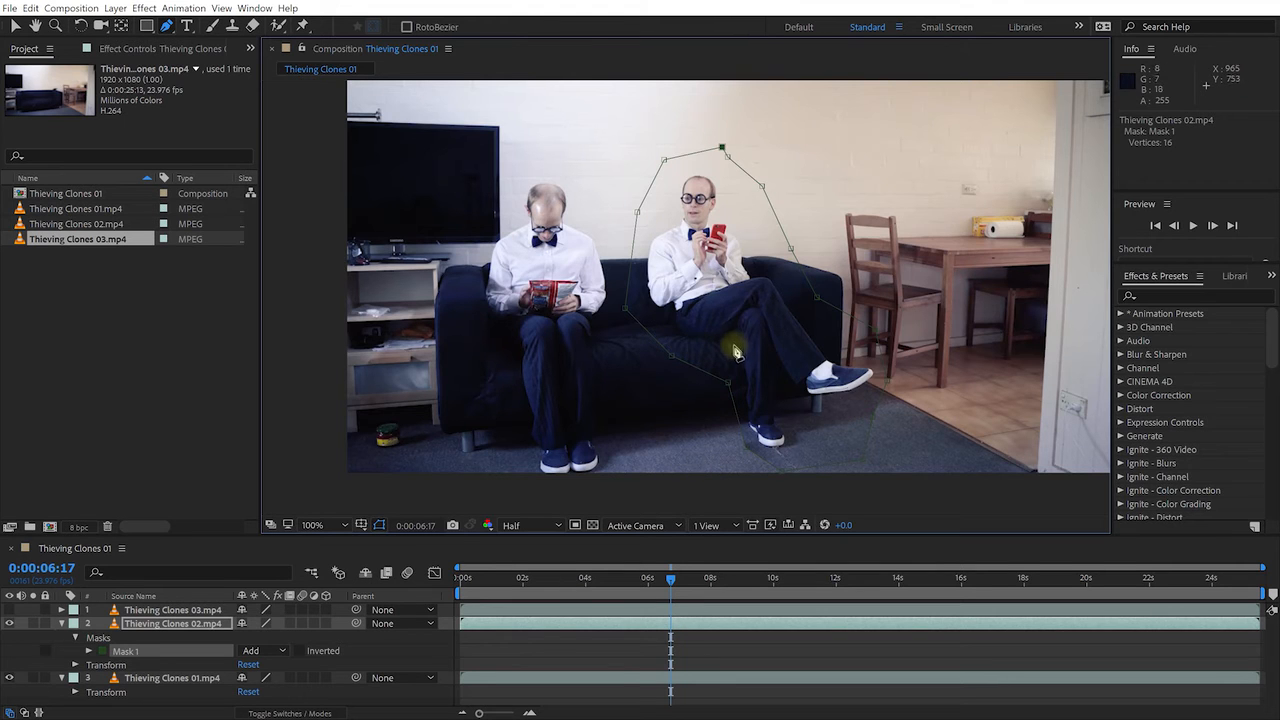
- Reshape the lower part of Mask 1 by moving its vertices on the sofa seat, beside the standing leg and near the chair
key(v)
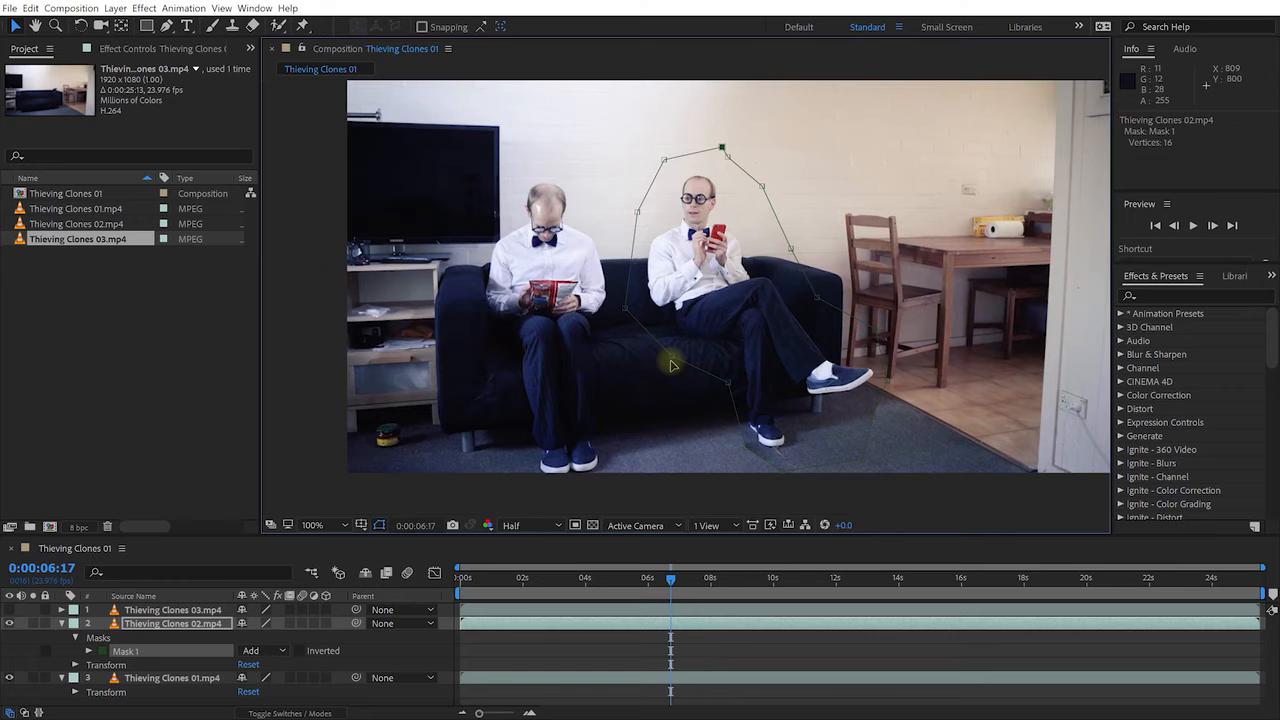
click(672, 360)
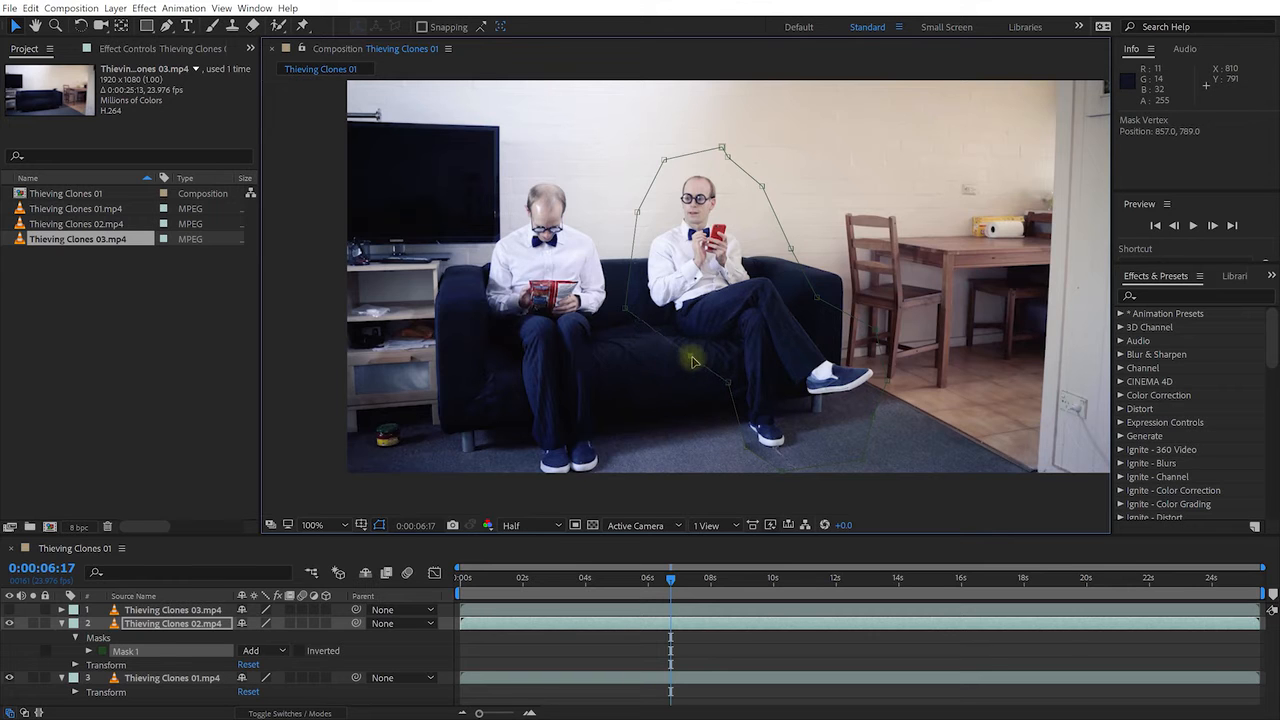
scroll(785, 433, up, 1)
key(space)
drag(786, 432, 702, 181)
mouse_move(739, 432)
mouse_down()
mouse_move(652, 450)
mouse_move(645, 435)
mouse_move(759, 423)
mouse_up()
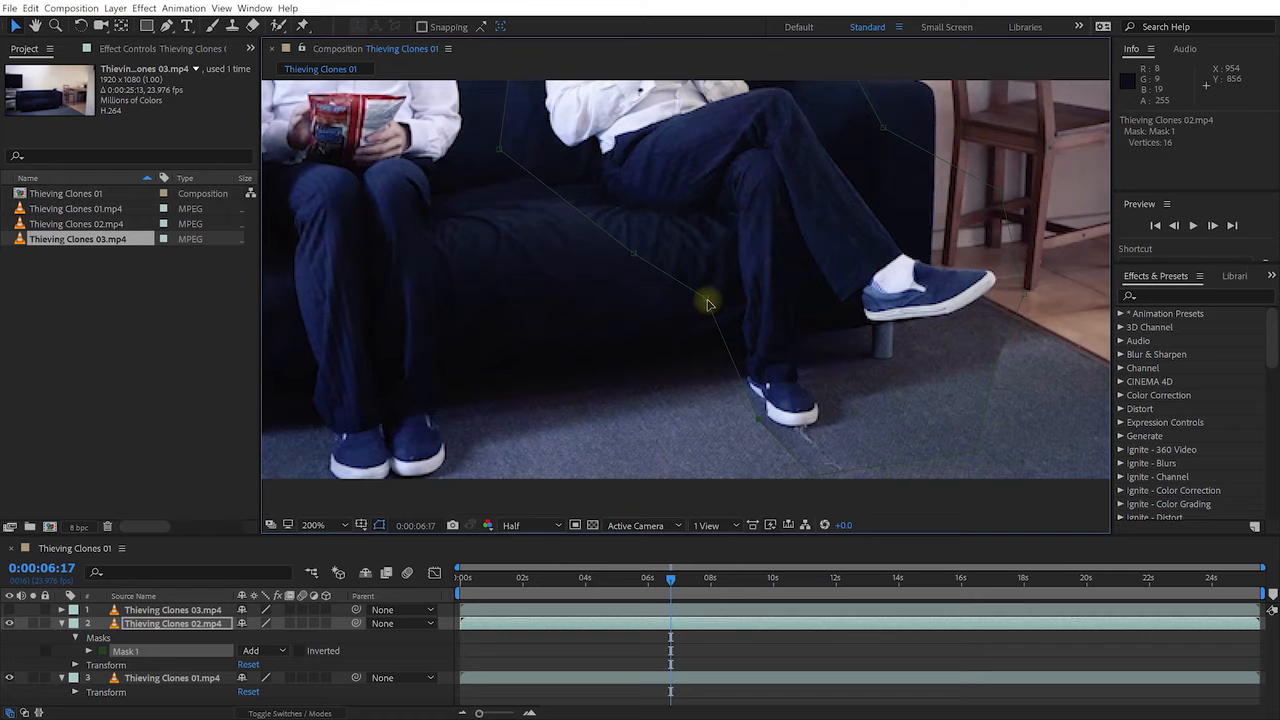
drag(707, 303, 722, 376)
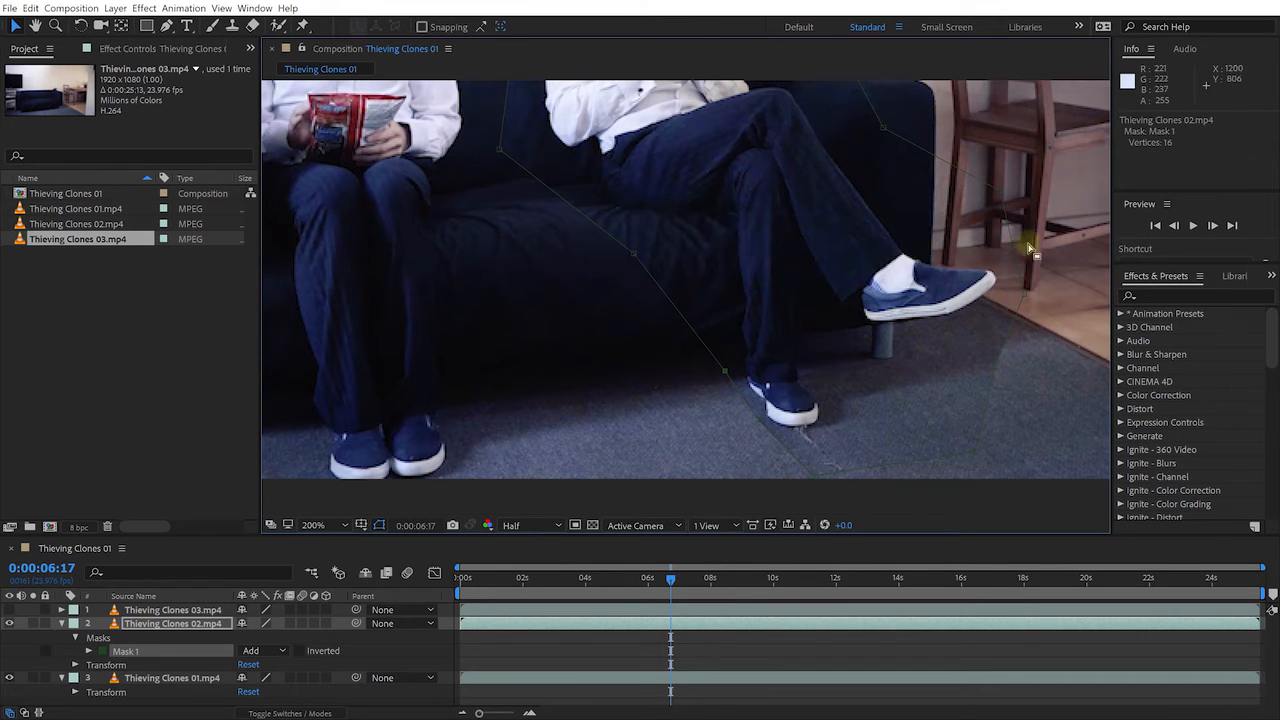
drag(1024, 295, 1007, 298)
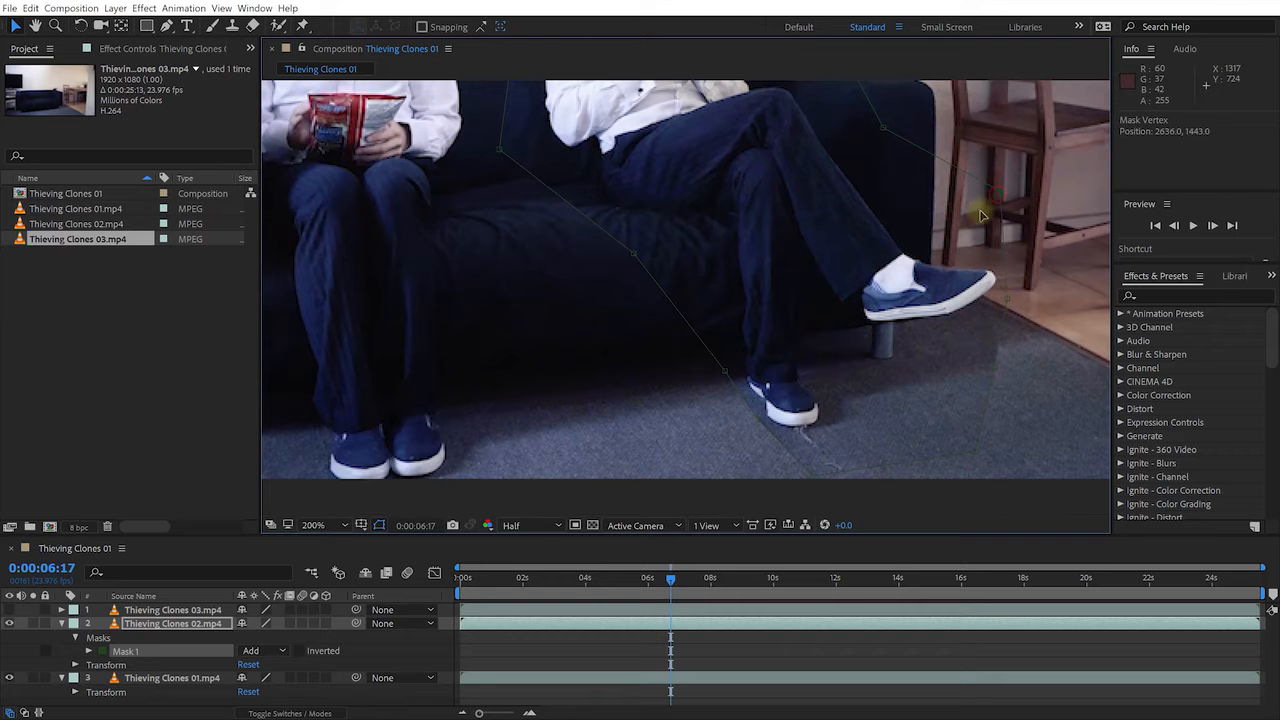
- Move the Mask 1 vertex crowding the topmost point outward along the wall above the man's head
drag(918, 195, 962, 405)
drag(697, 262, 714, 320)
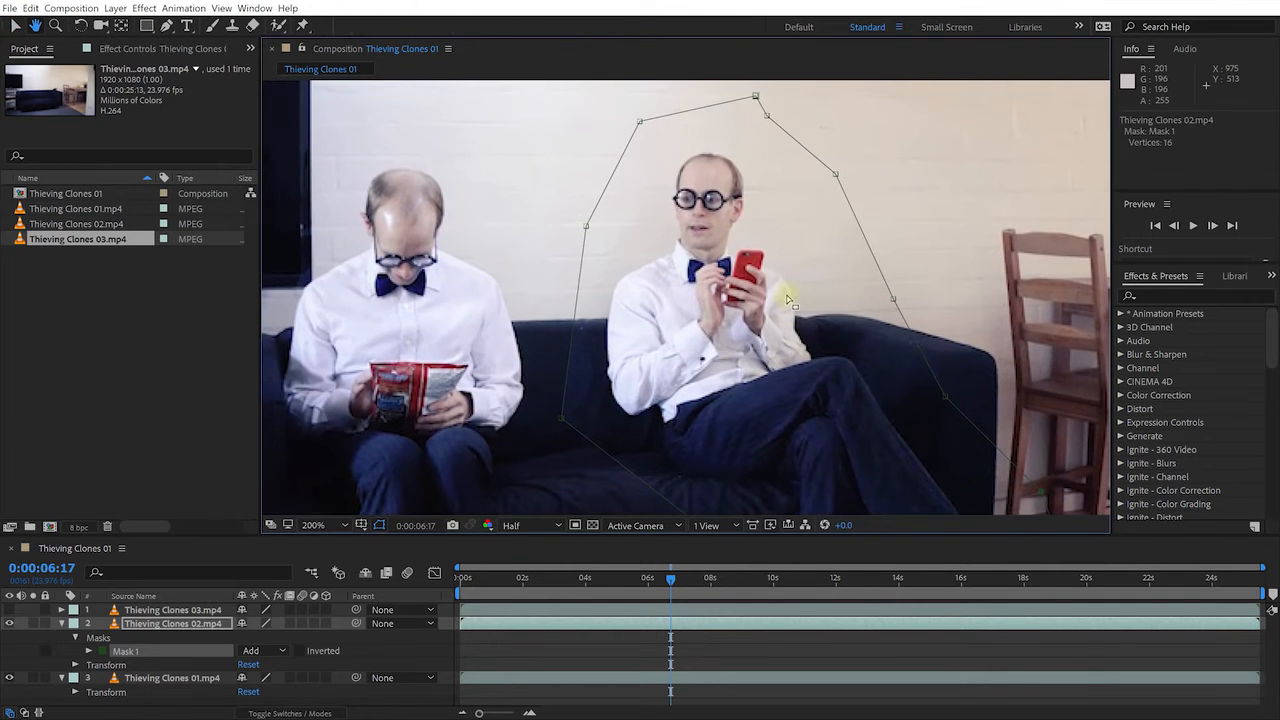
drag(766, 114, 798, 110)
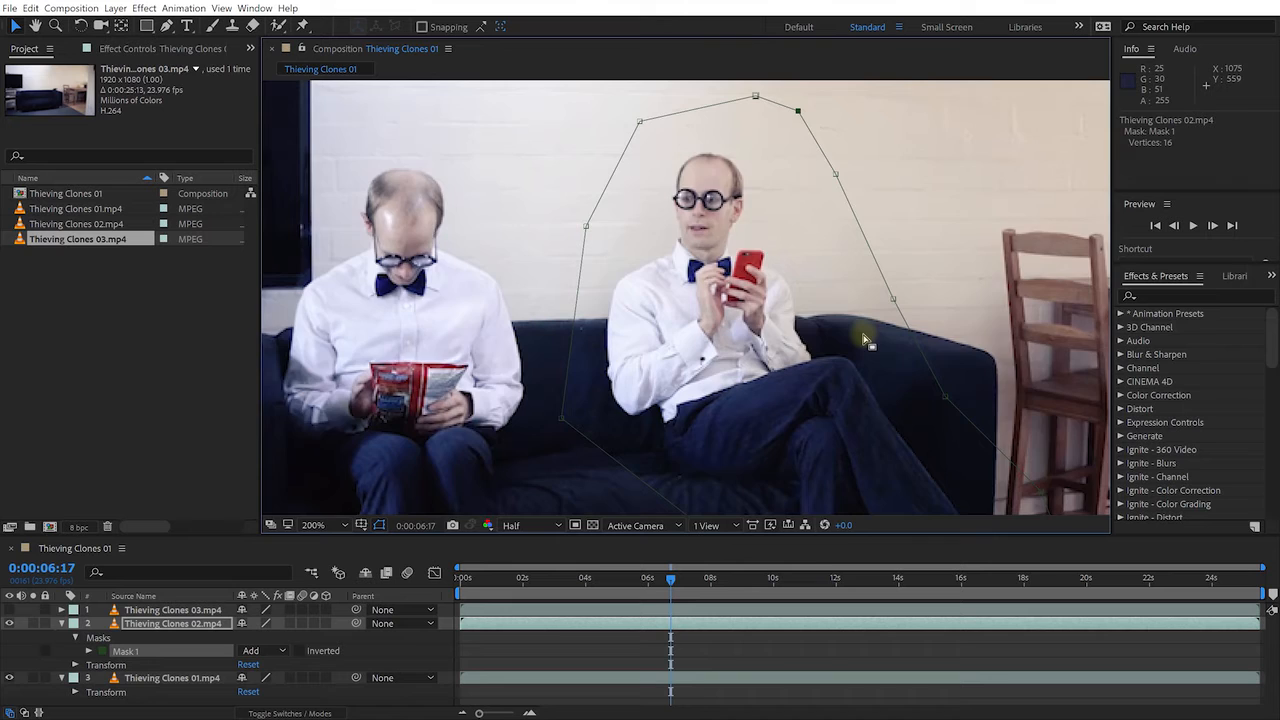
scroll(820, 362, down, 2)
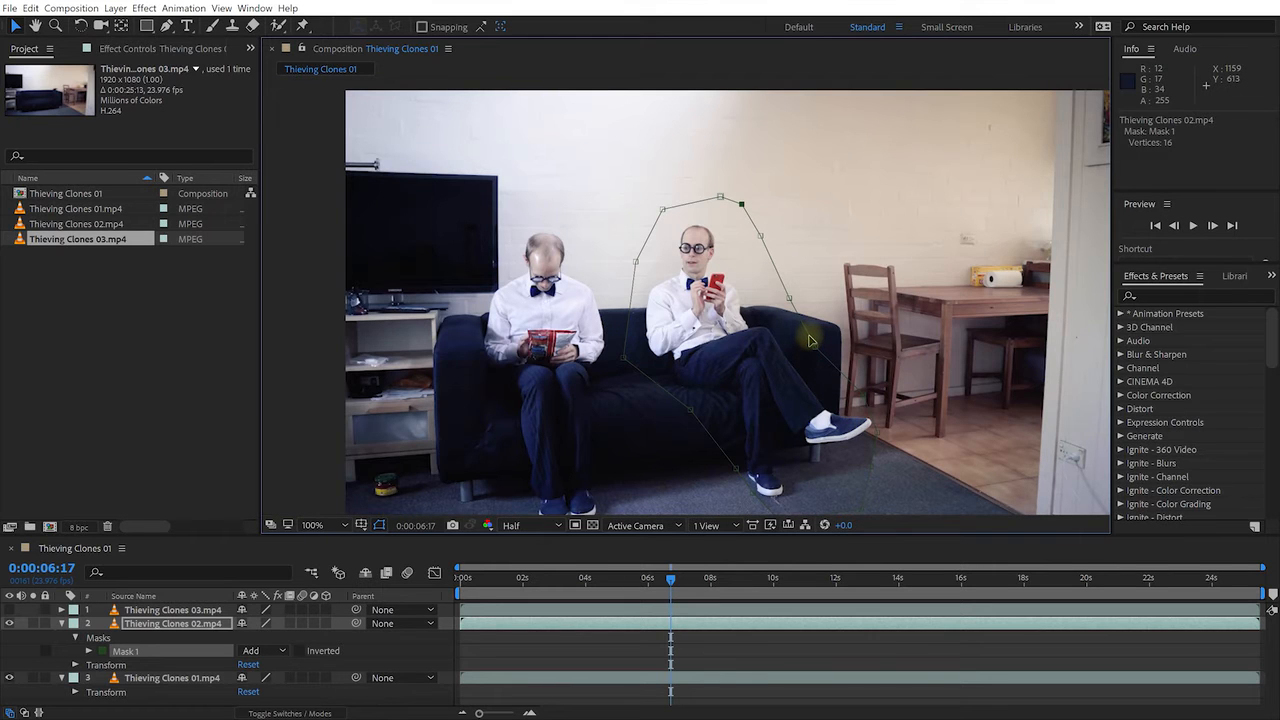
- Try moving the whole of Mask 1 with its free-transform box, undo the path edit and leave the transform
double_click(810, 340)
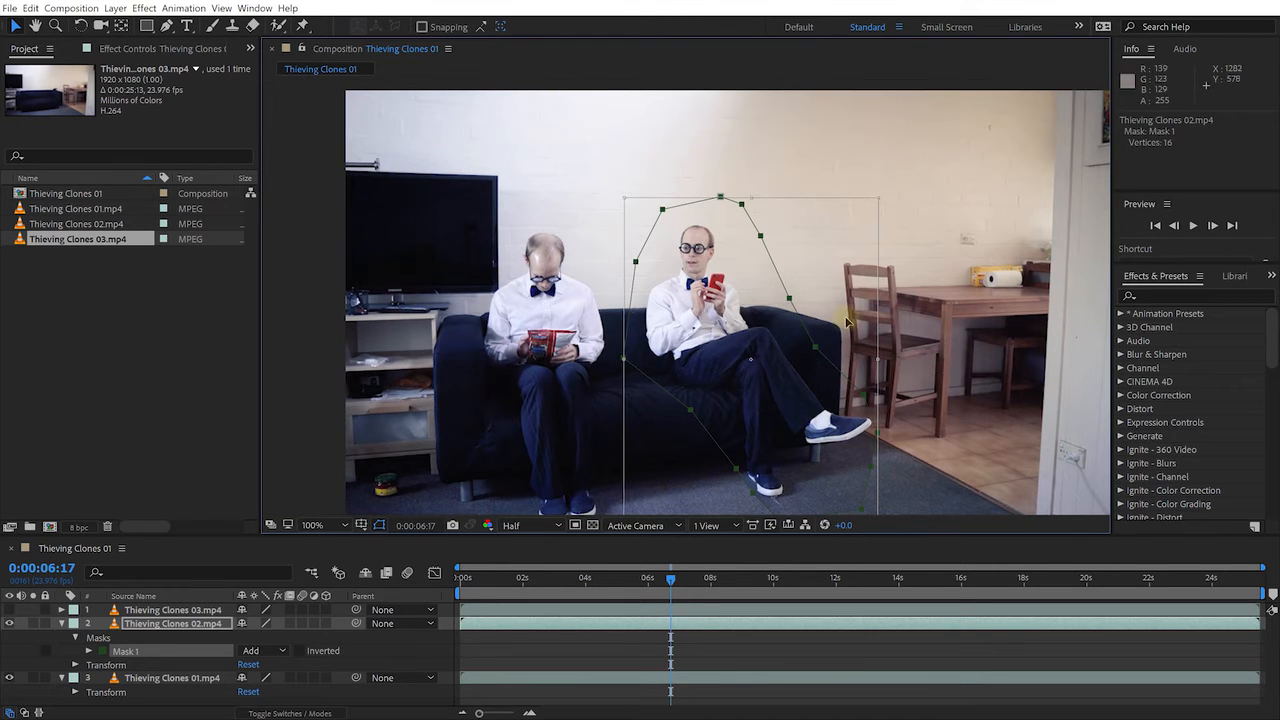
drag(800, 343, 766, 366)
key(ctrl+z)
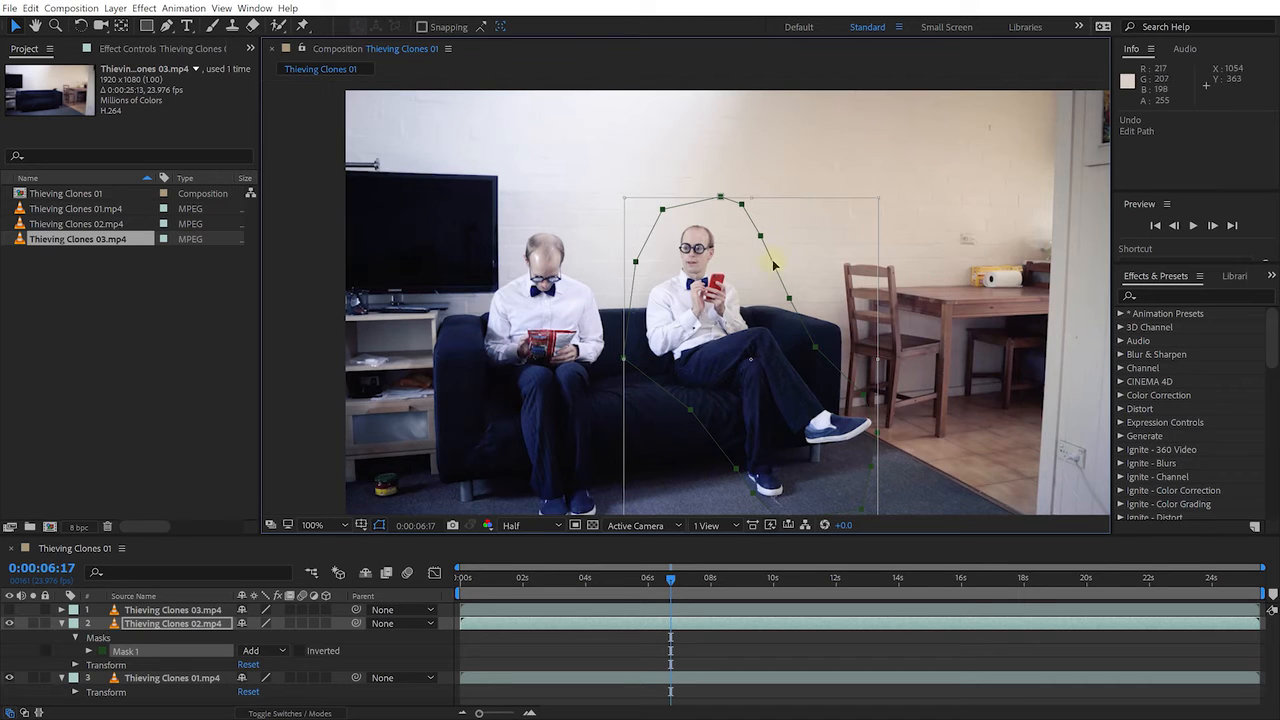
key(Escape)
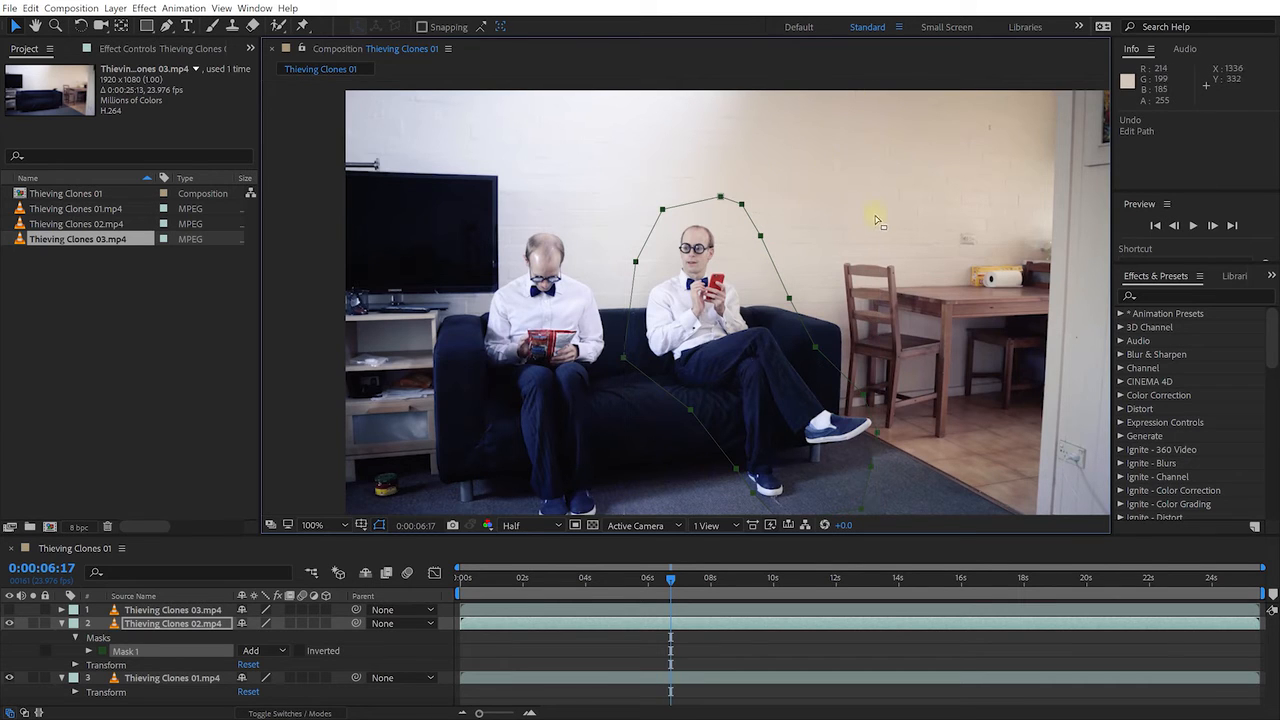
key(ctrl+t)
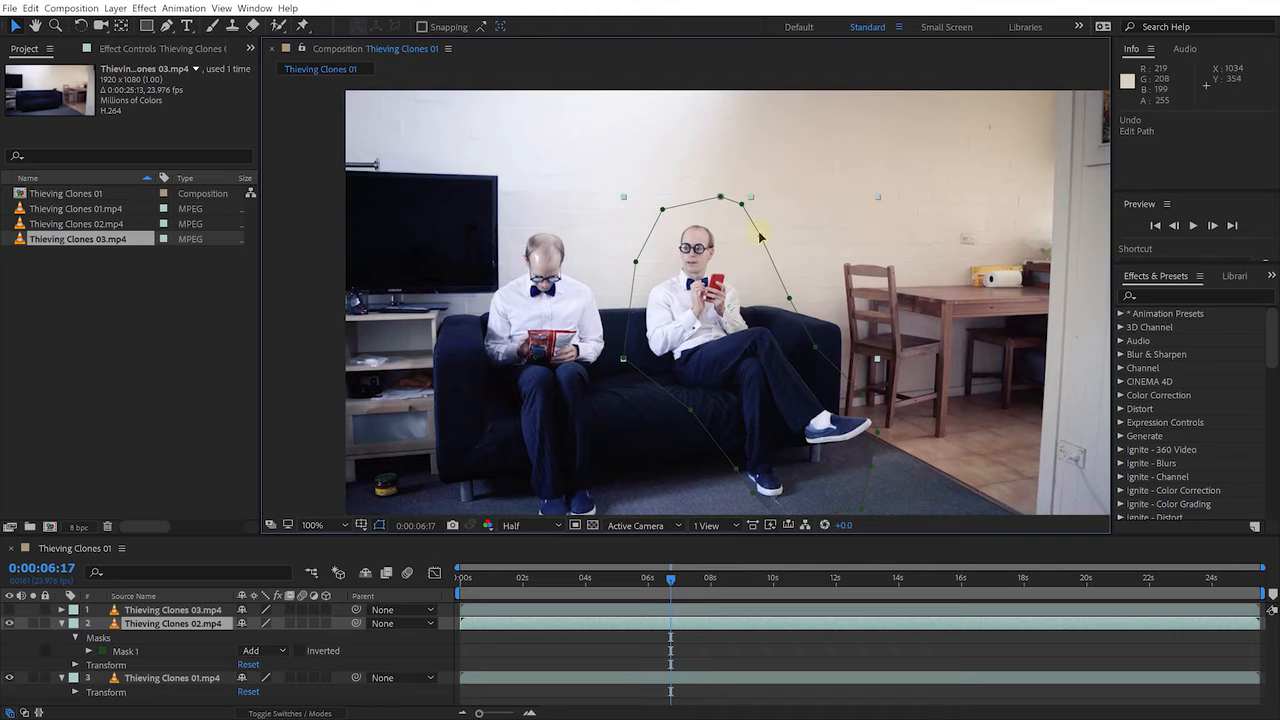
- Pull the mask vertex beside the man's head inward and set the Mask 1 feather to 41 pixels
drag(760, 236, 786, 225)
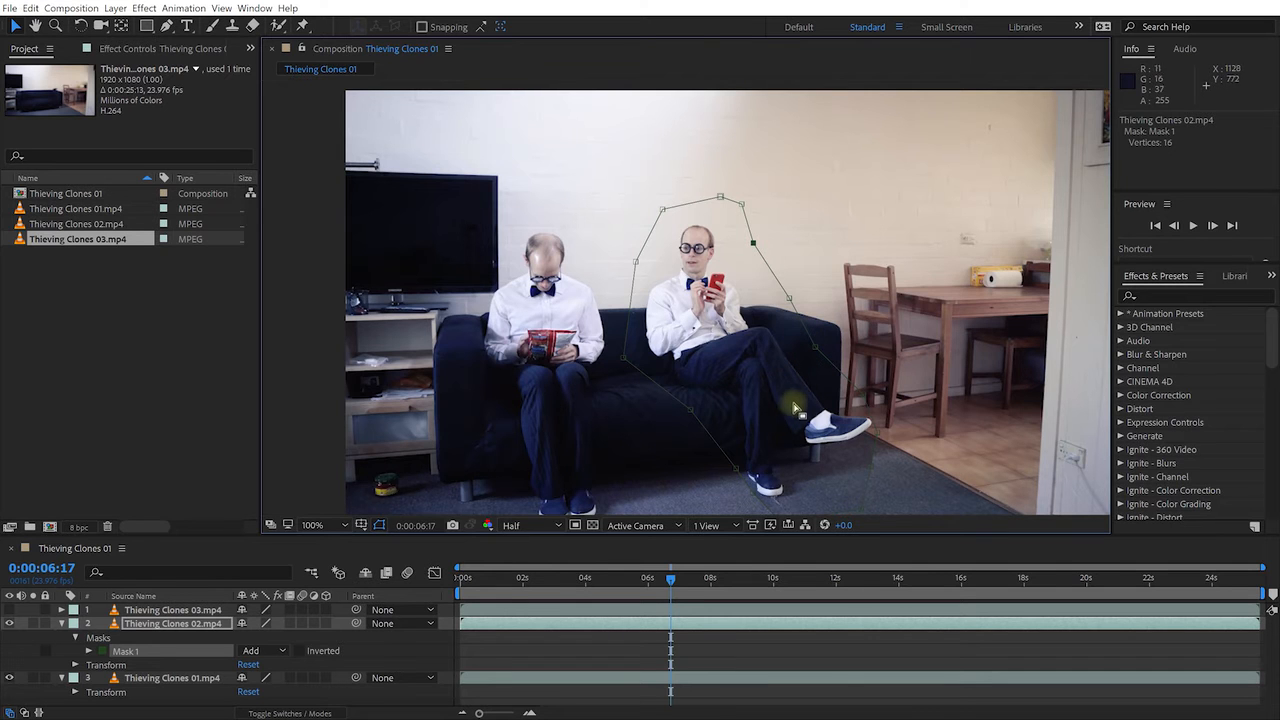
scroll(790, 397, up, 2)
key(space)
drag(790, 399, 706, 150)
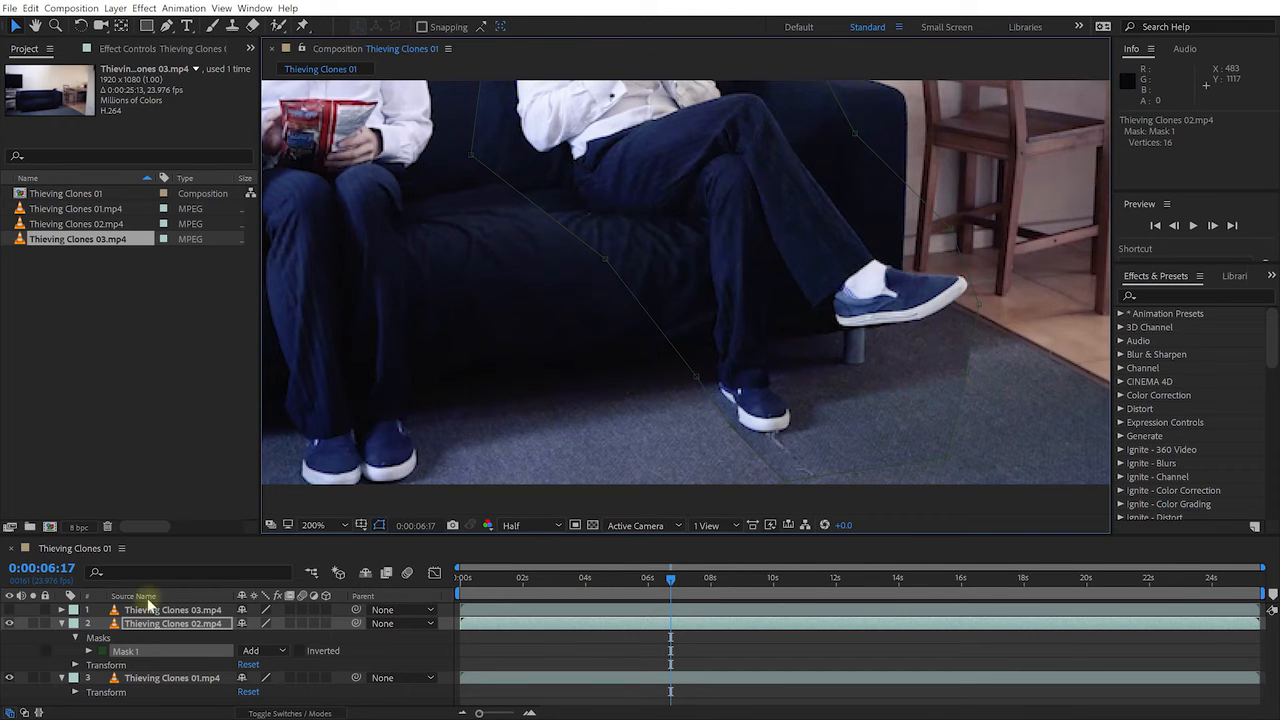
click(88, 651)
drag(271, 677, 276, 672)
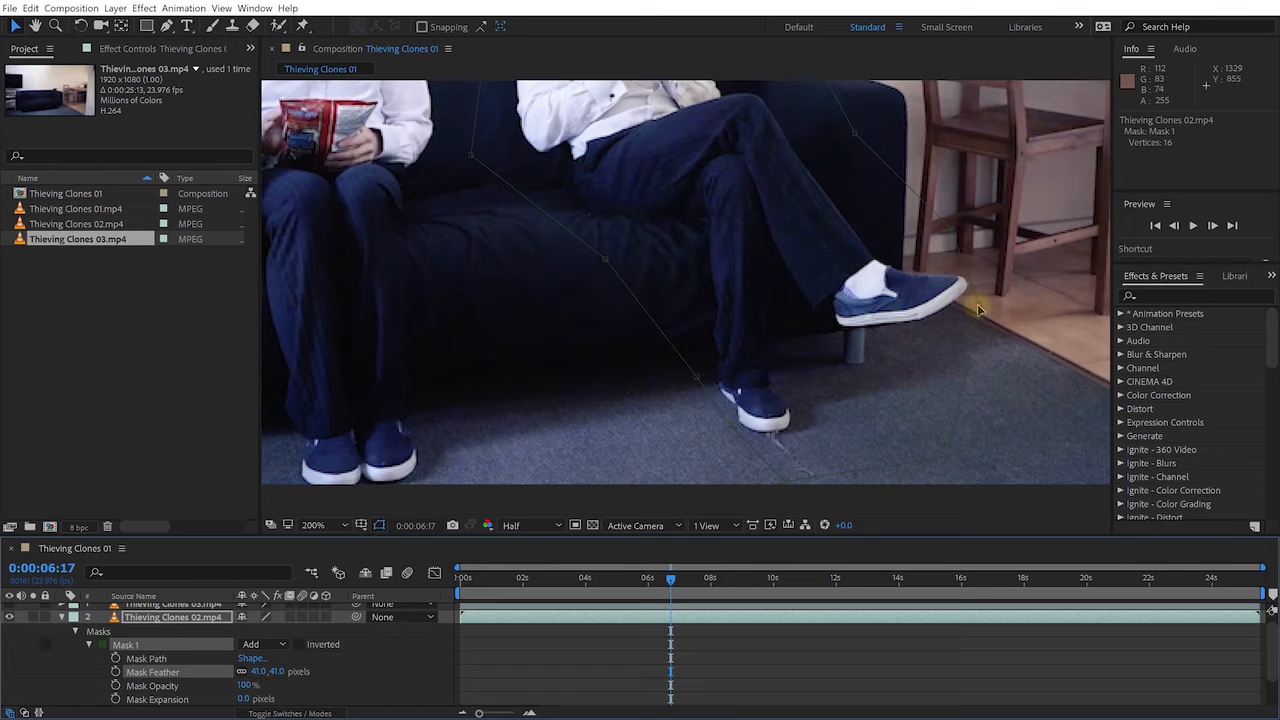
- Reposition Mask 1's vertices on the carpet around both shoes, continuing the adjustment at 0:00:01:23
click(947, 457)
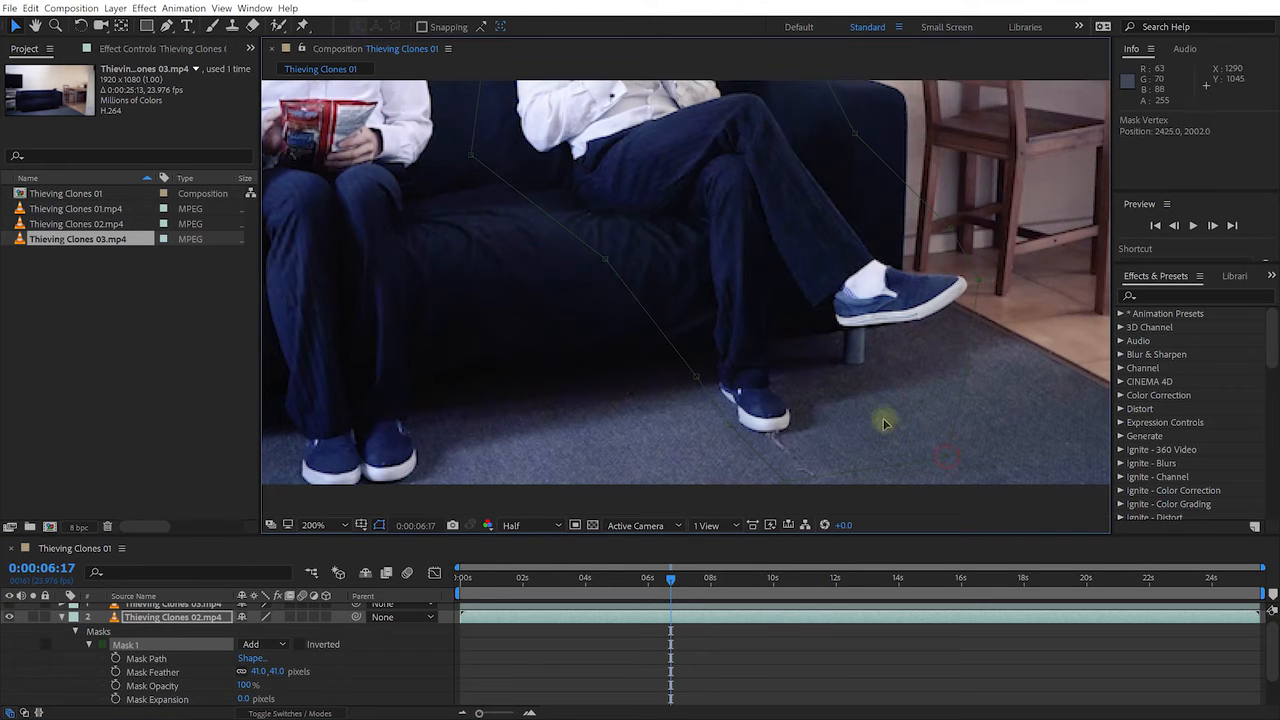
scroll(890, 432, down, 1)
key(space)
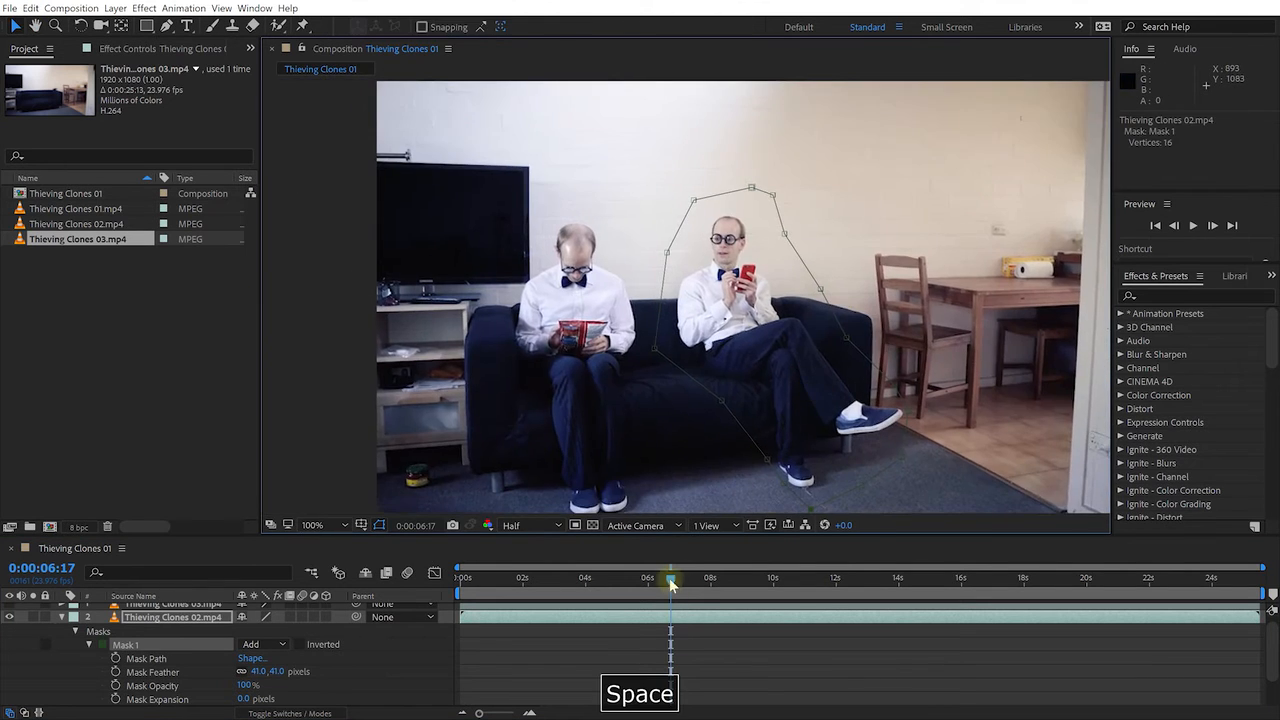
drag(500, 588, 521, 569)
scroll(955, 409, up, 1)
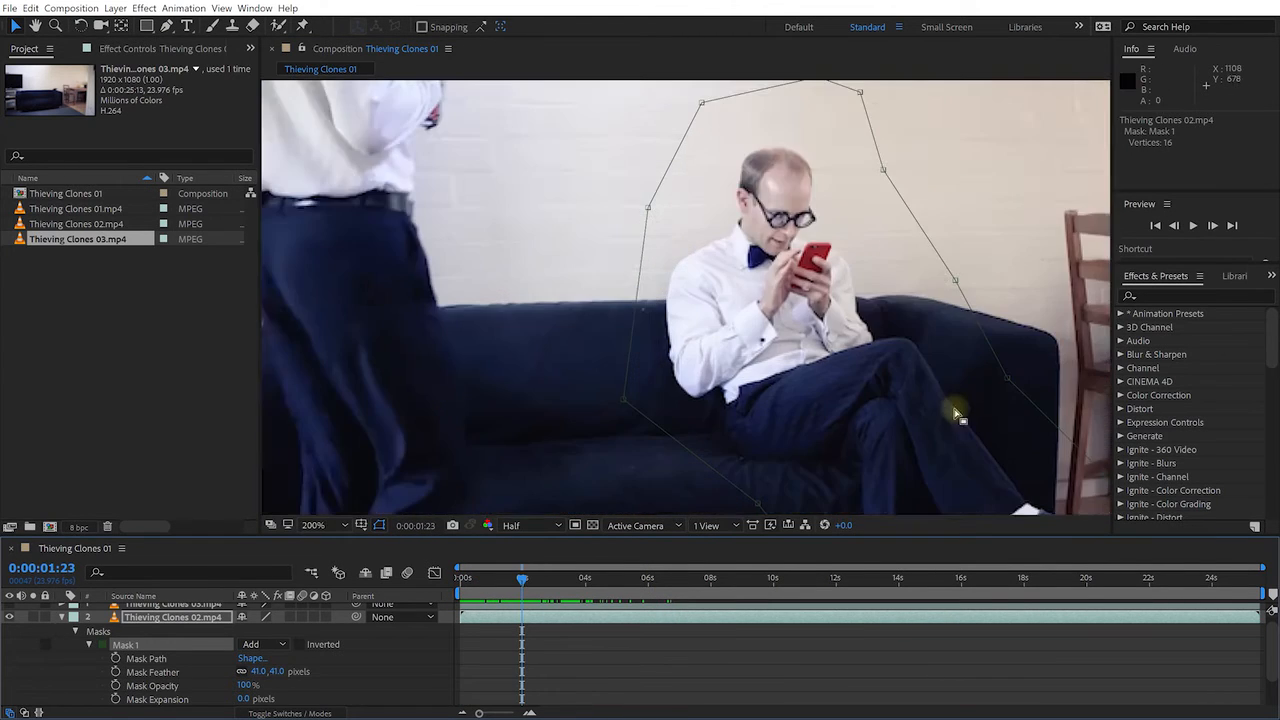
key(space)
drag(947, 411, 867, 160)
drag(861, 465, 838, 430)
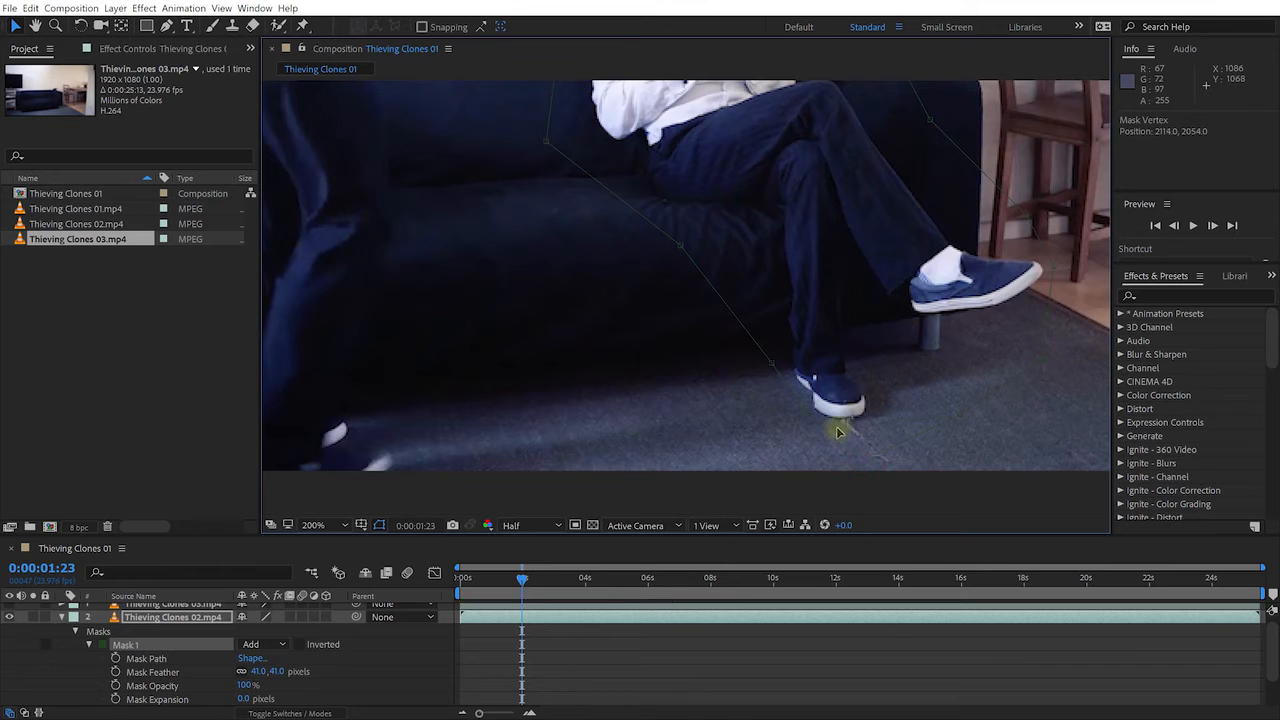
drag(969, 417, 1036, 338)
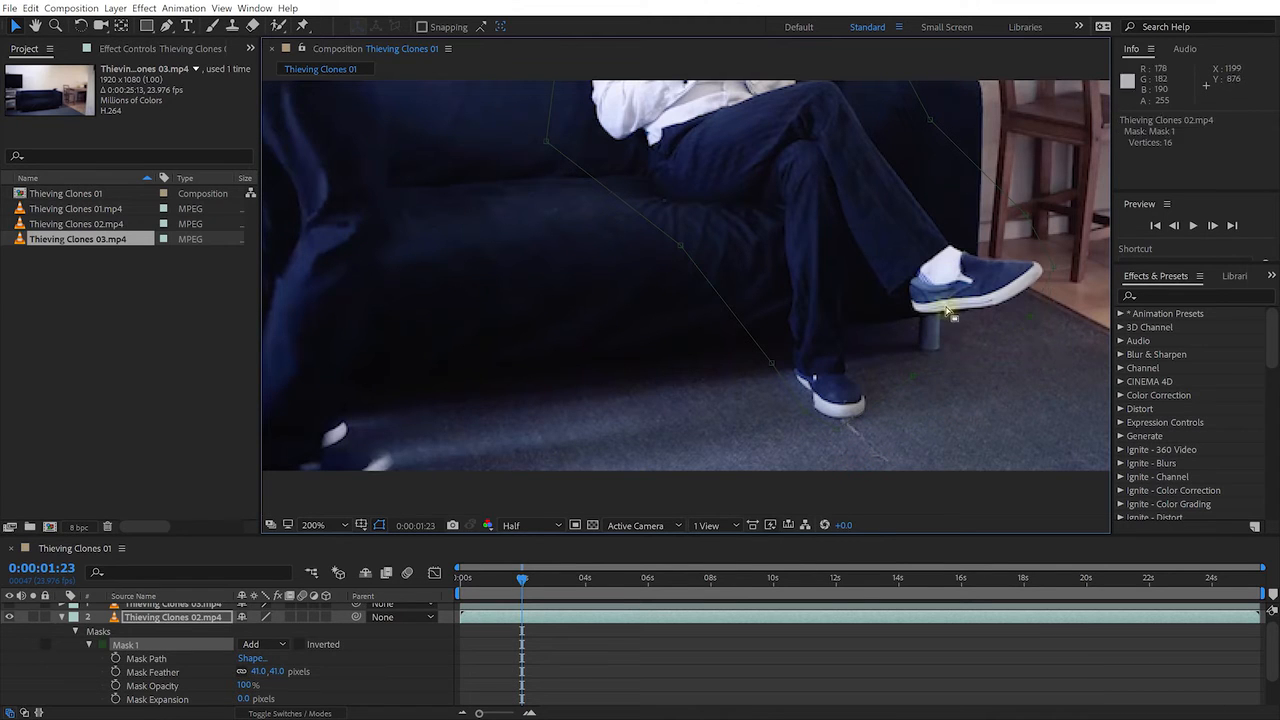
- Advance the composition several seconds and move the Mask 1 vertex on the sofa beside the man's elbow inward
scroll(936, 299, down, 1)
key(space)
drag(934, 297, 969, 402)
drag(522, 578, 699, 612)
drag(656, 331, 674, 323)
- Scrub between 0:00:09:17 and 0:00:11:19, ending at 0:00:10:22, to examine where the reaching arm crosses the mask edge
drag(680, 578, 764, 578)
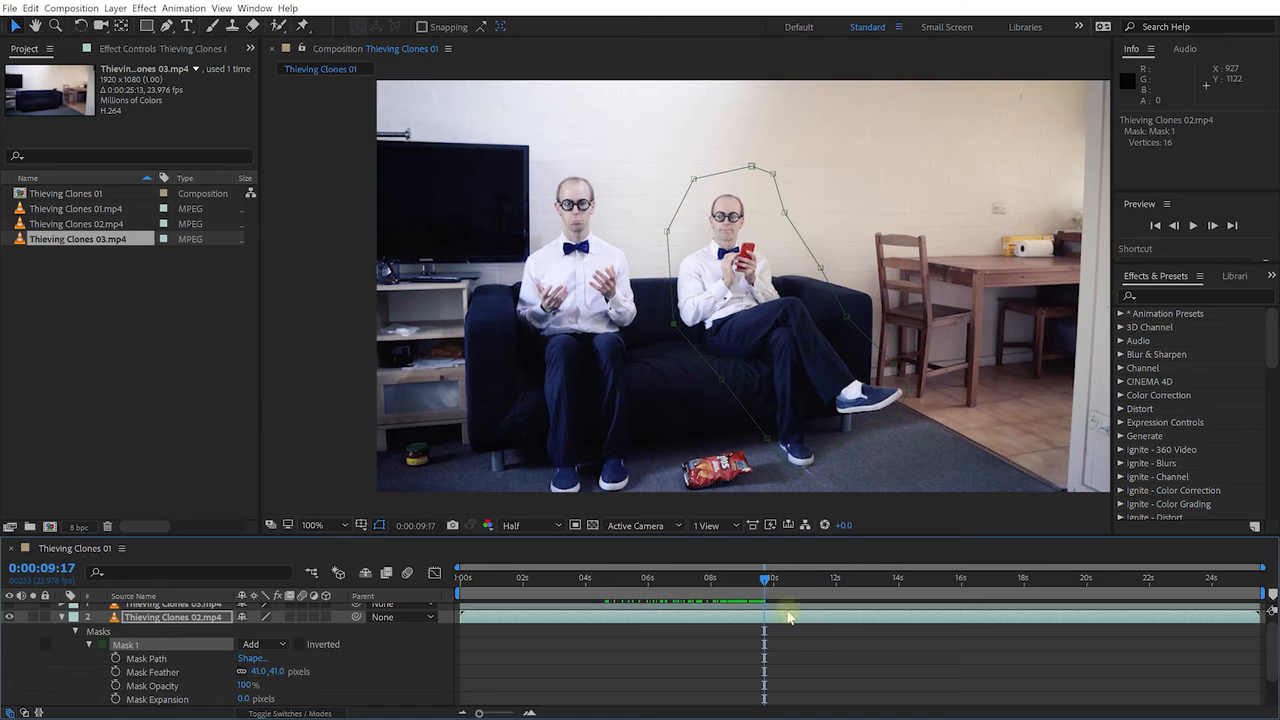
drag(764, 585, 830, 580)
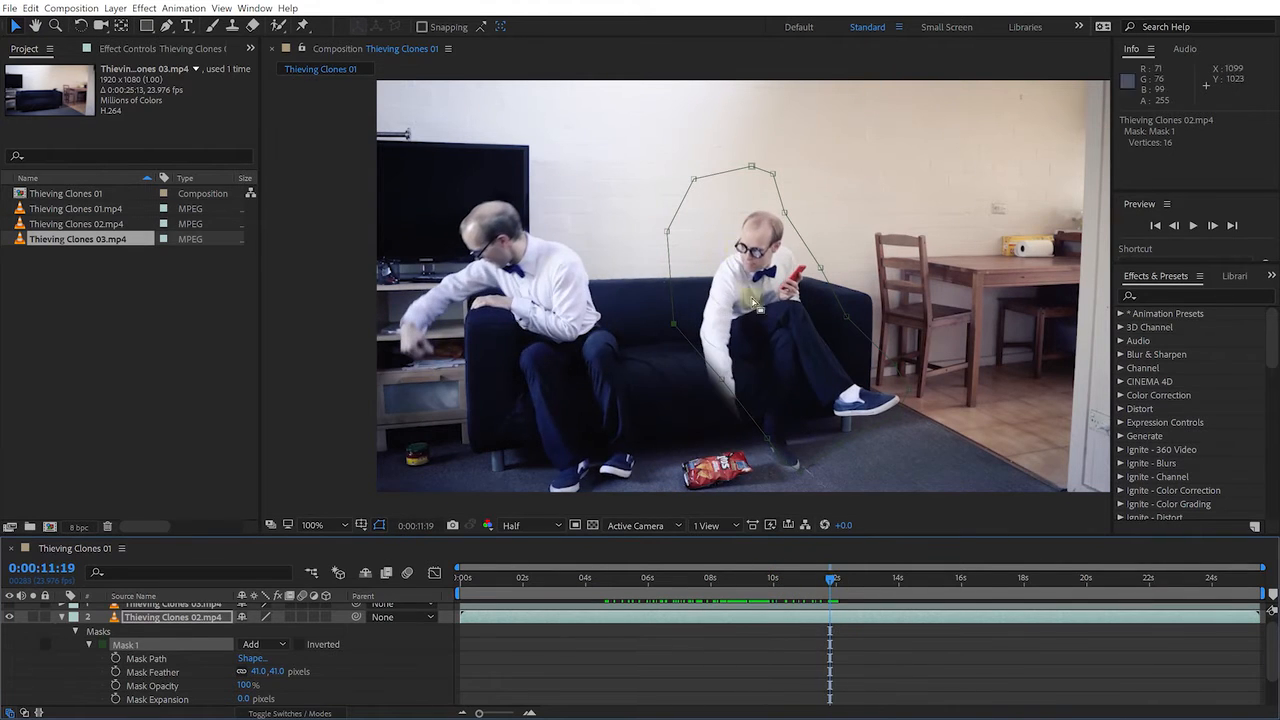
mouse_move(834, 580)
mouse_down()
mouse_move(857, 580)
mouse_move(826, 580)
mouse_move(846, 592)
mouse_move(824, 596)
mouse_up()
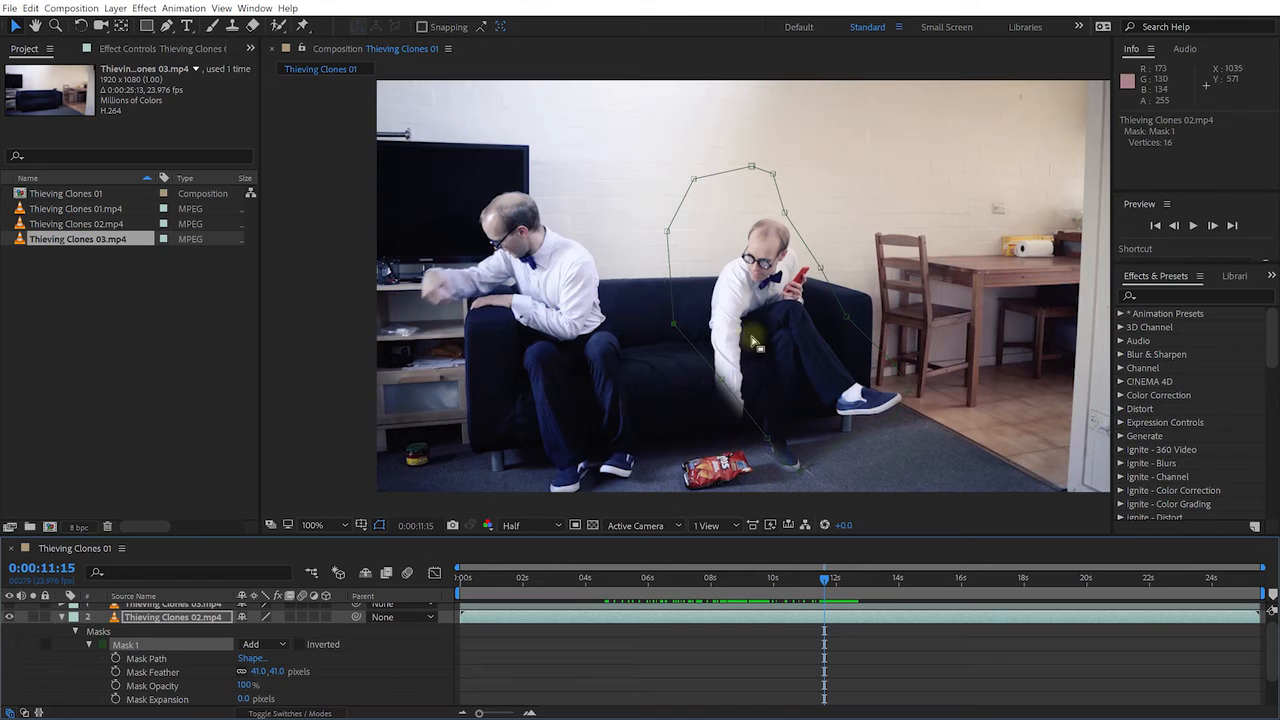
drag(822, 582, 792, 590)
drag(803, 594, 800, 594)
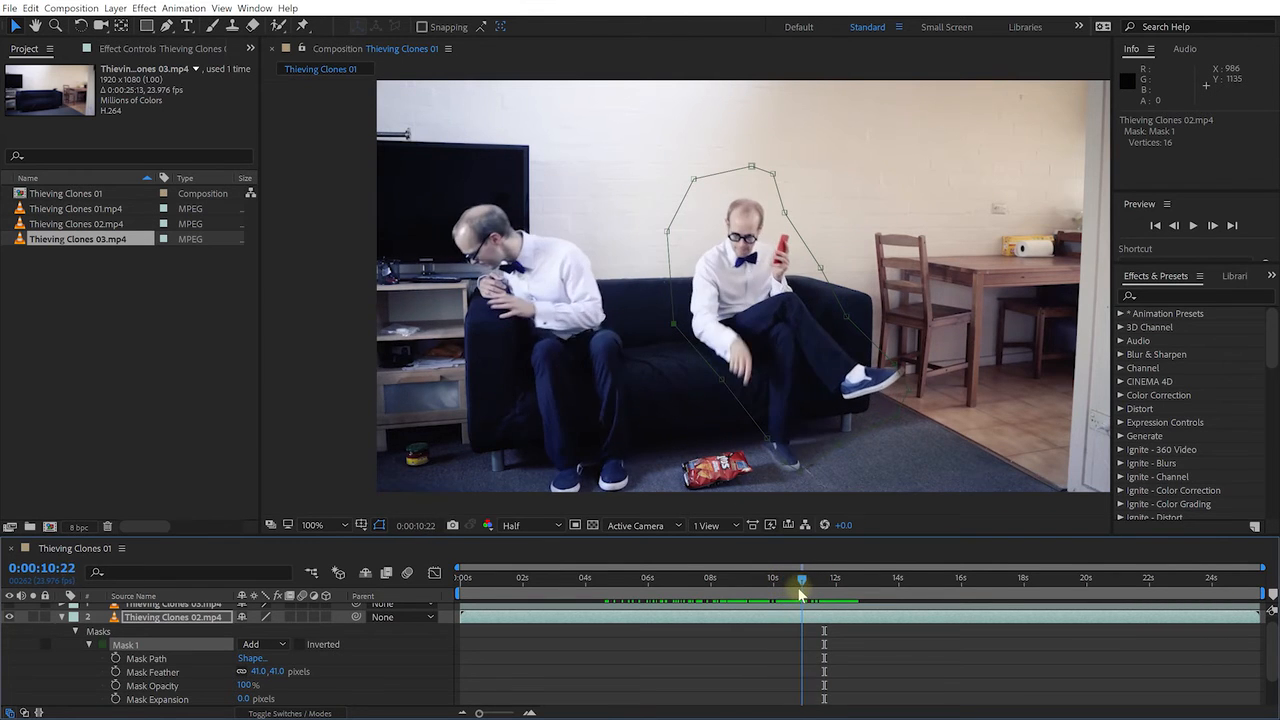
- Move the Mask 1 vertex on the sofa front in toward the reaching hand at 0:00:10:22 and undo a further path edit
mouse_move(724, 386)
mouse_down()
mouse_move(676, 508)
mouse_move(730, 400)
mouse_up()
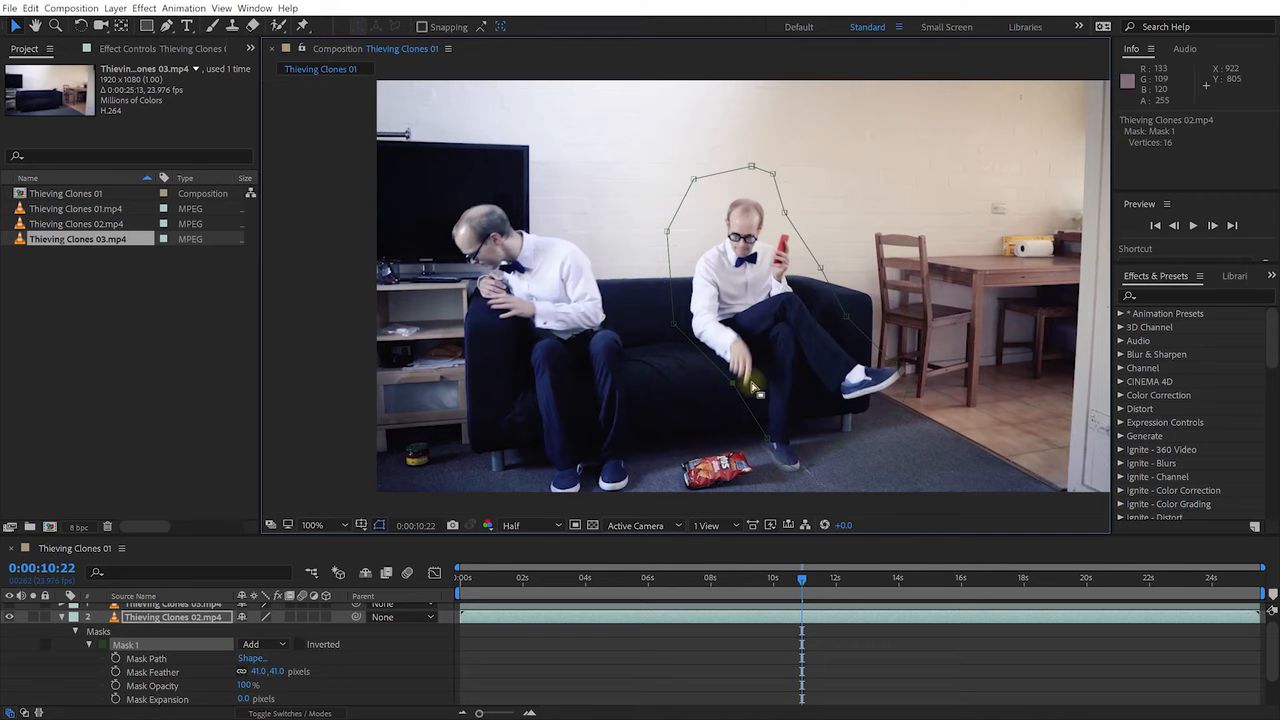
scroll(785, 420, up, 2)
key(space)
drag(775, 440, 730, 243)
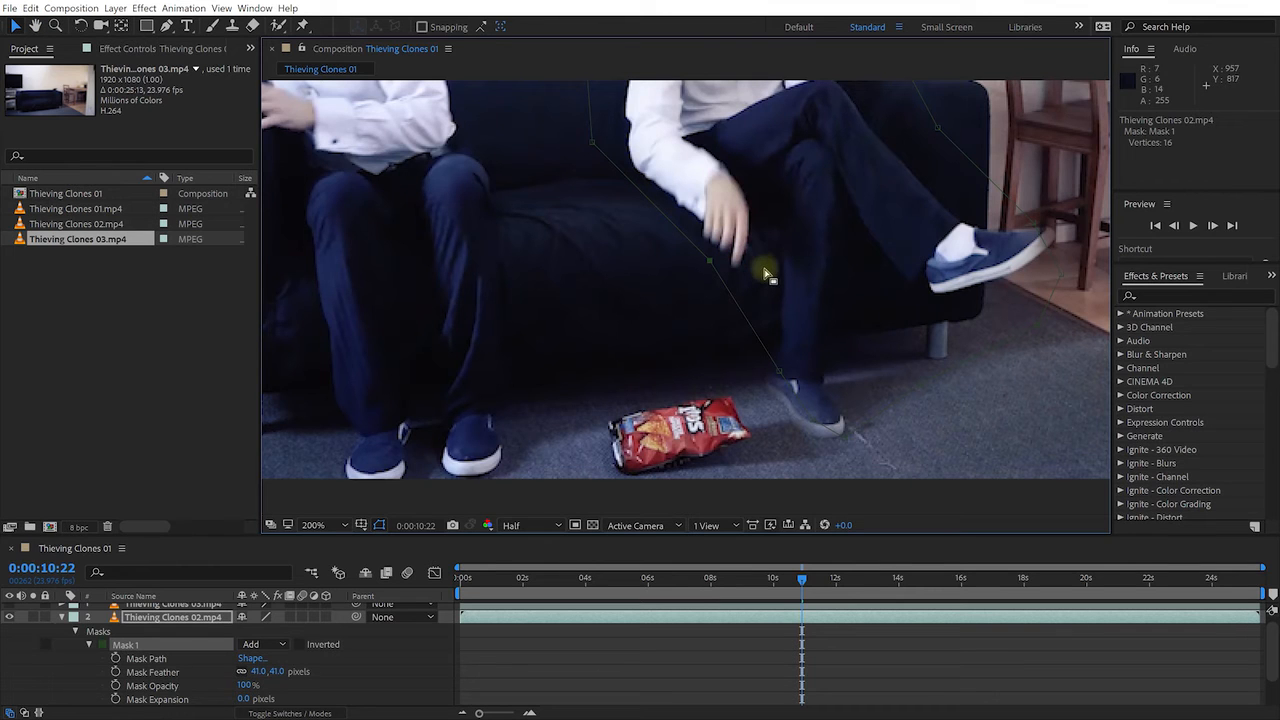
key(ctrl+z)
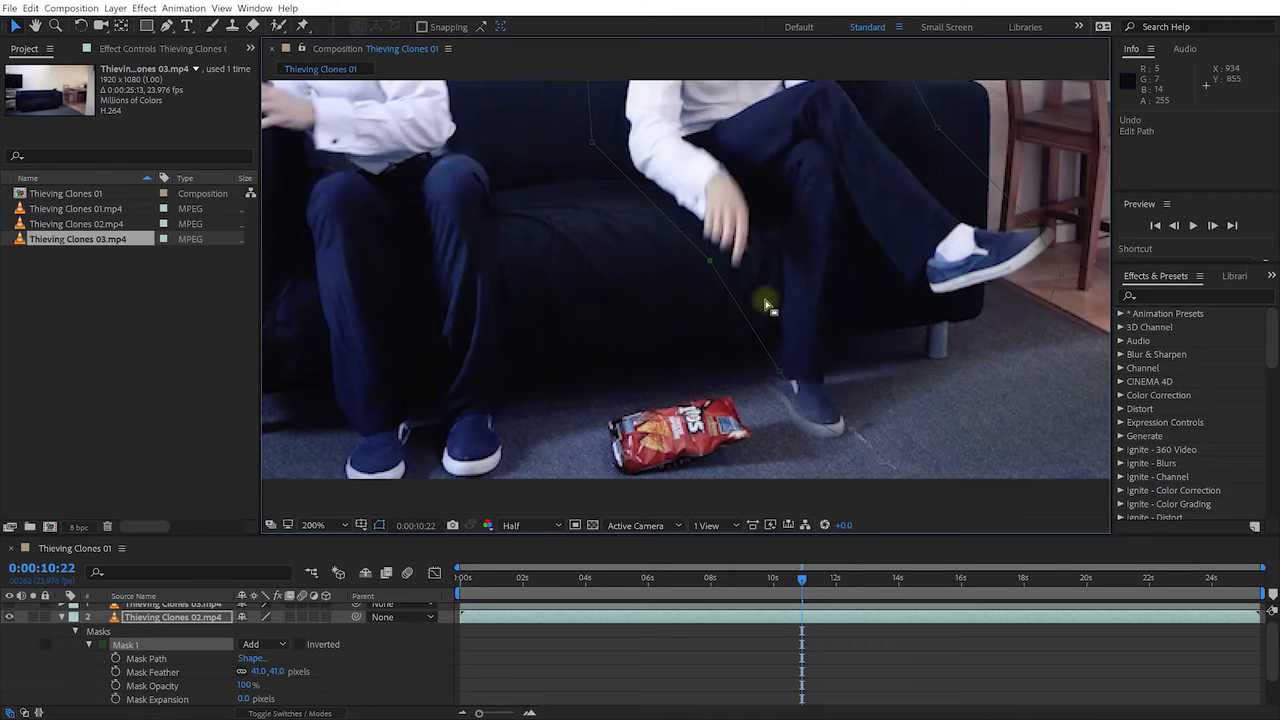
click(127, 647)
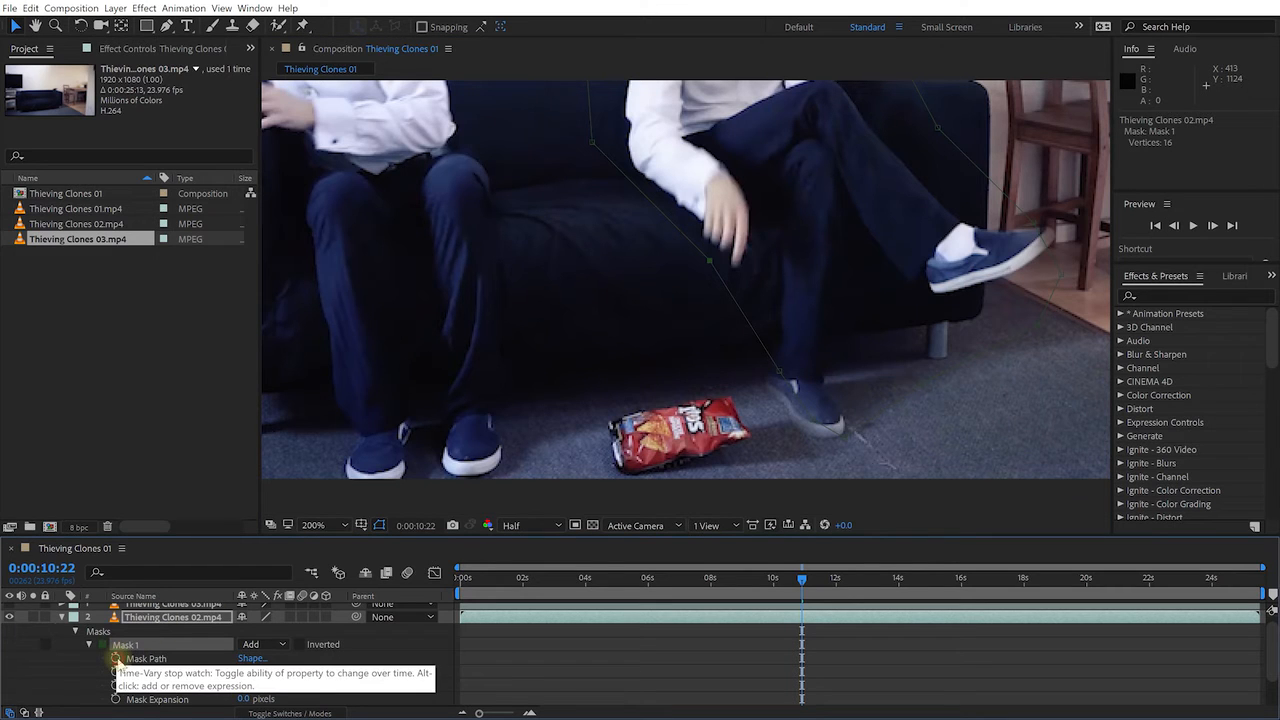
- Enable keyframing for Mask 1's path at 0:00:10:22 and move its carpet vertices outward to clear the planted shoe
click(115, 659)
mouse_move(778, 373)
mouse_down()
mouse_move(749, 383)
mouse_move(735, 362)
mouse_move(791, 329)
mouse_move(772, 366)
mouse_up()
key(ctrl+z)
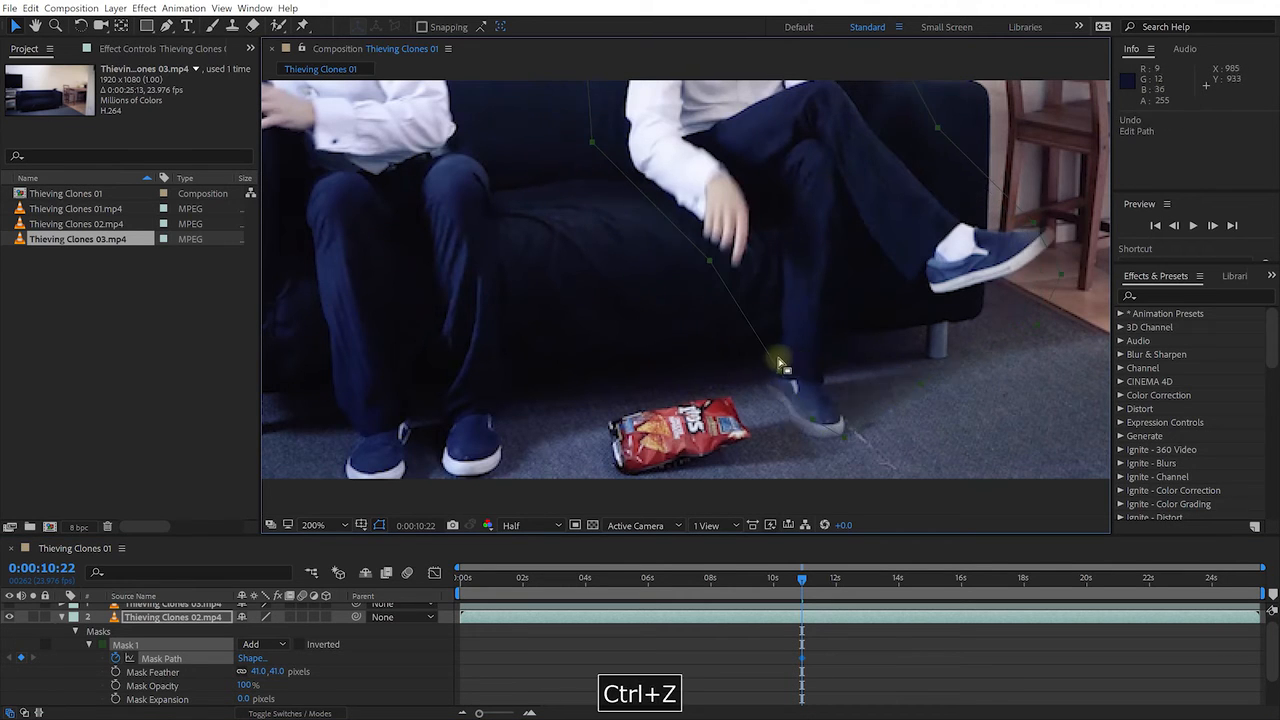
click(662, 336)
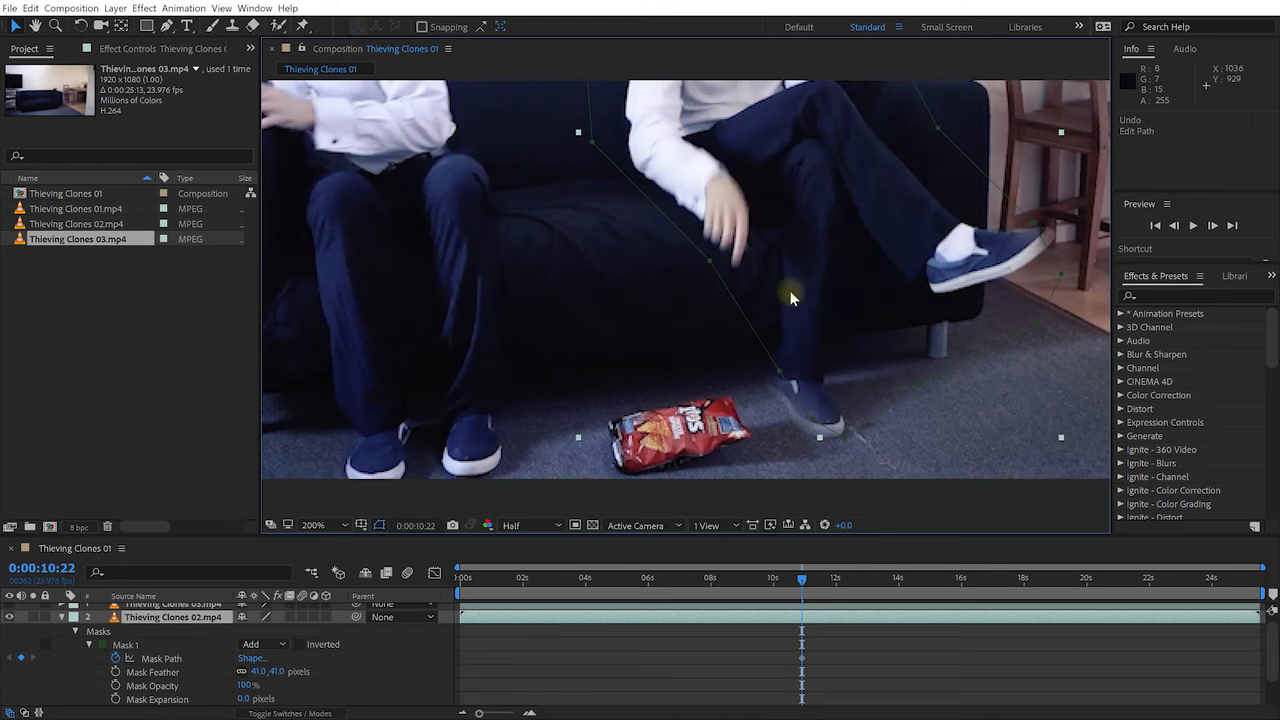
click(754, 378)
drag(763, 388, 791, 427)
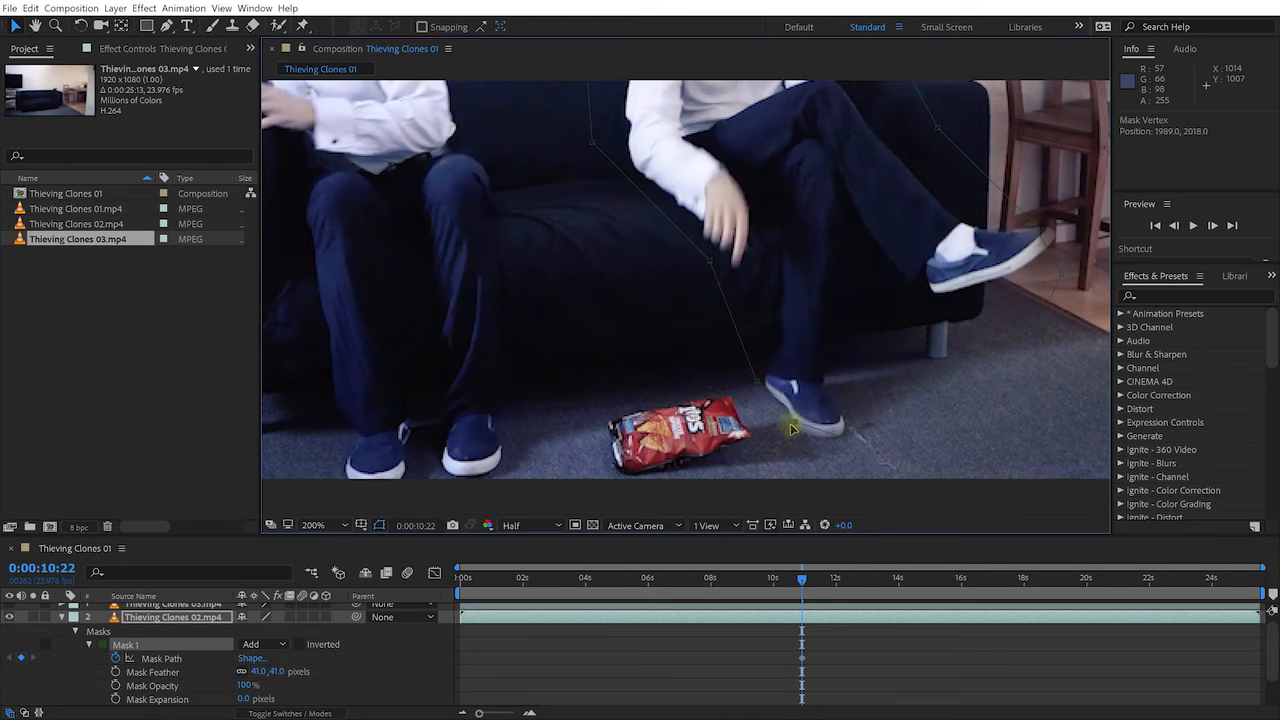
- Go back to 0:00:10:16 and adjust Mask 1's carpet vertices beside the shoe to add a Mask Path keyframe
click(810, 660)
drag(781, 656, 815, 668)
click(789, 582)
drag(789, 587, 794, 590)
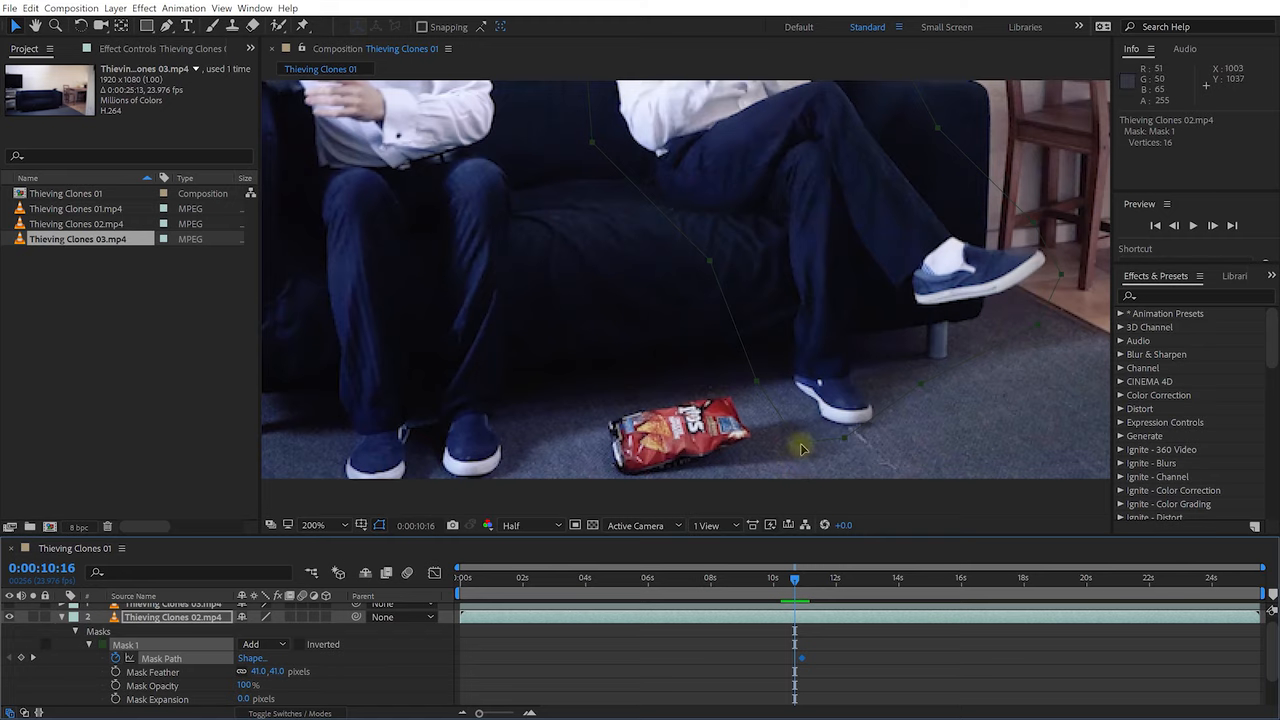
key(ctrl+z)
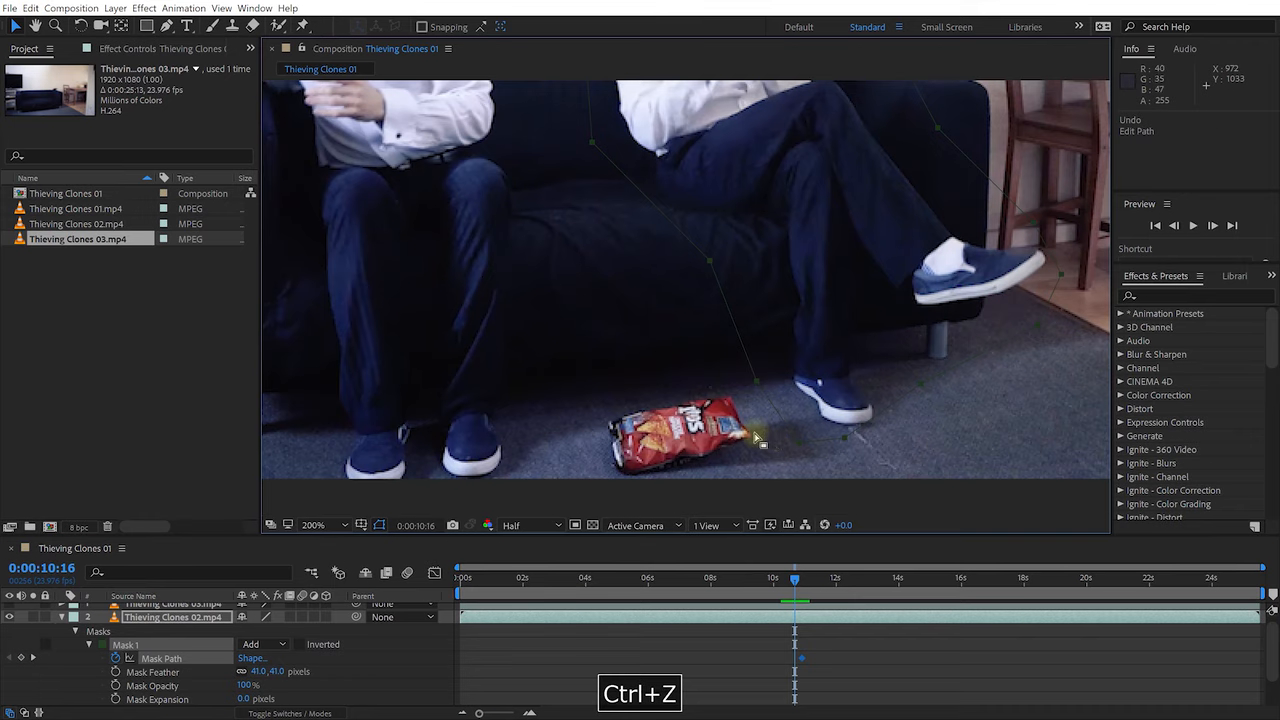
click(783, 448)
click(796, 444)
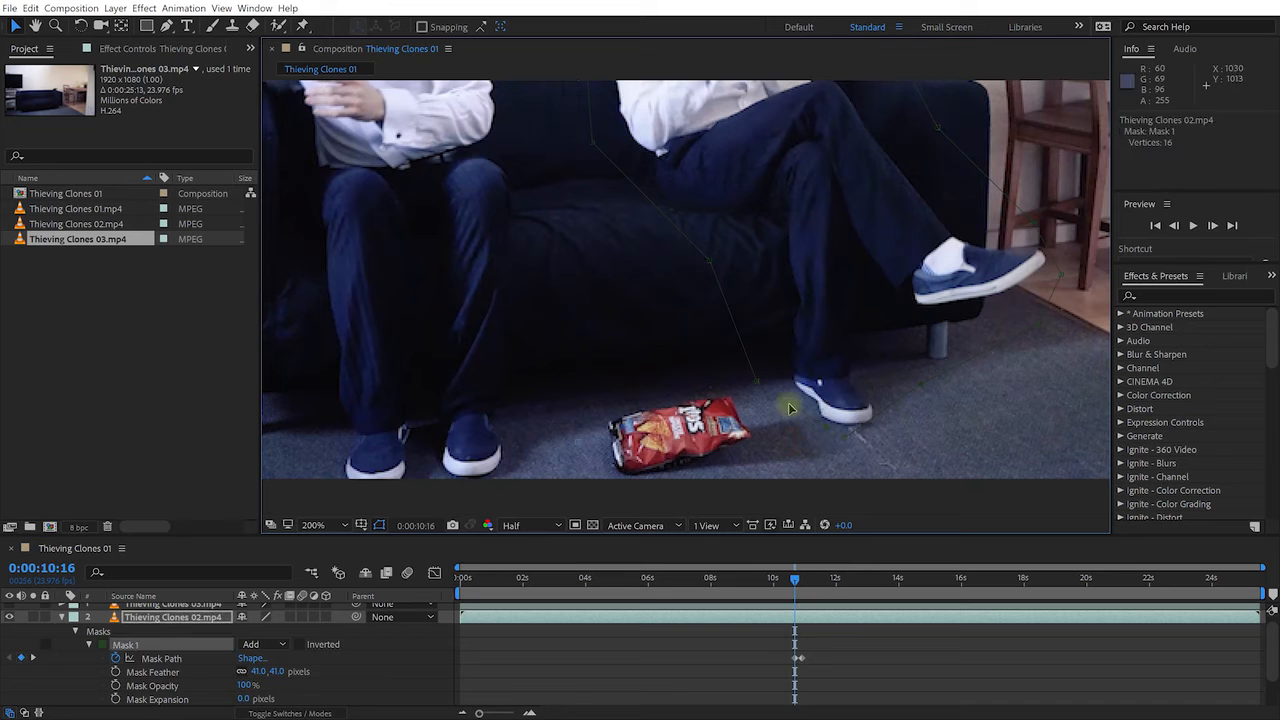
- At 0:00:11:15, move Mask 1's sofa-front and carpet vertices outward to enclose the reaching arm and the chip bag
drag(795, 587, 825, 588)
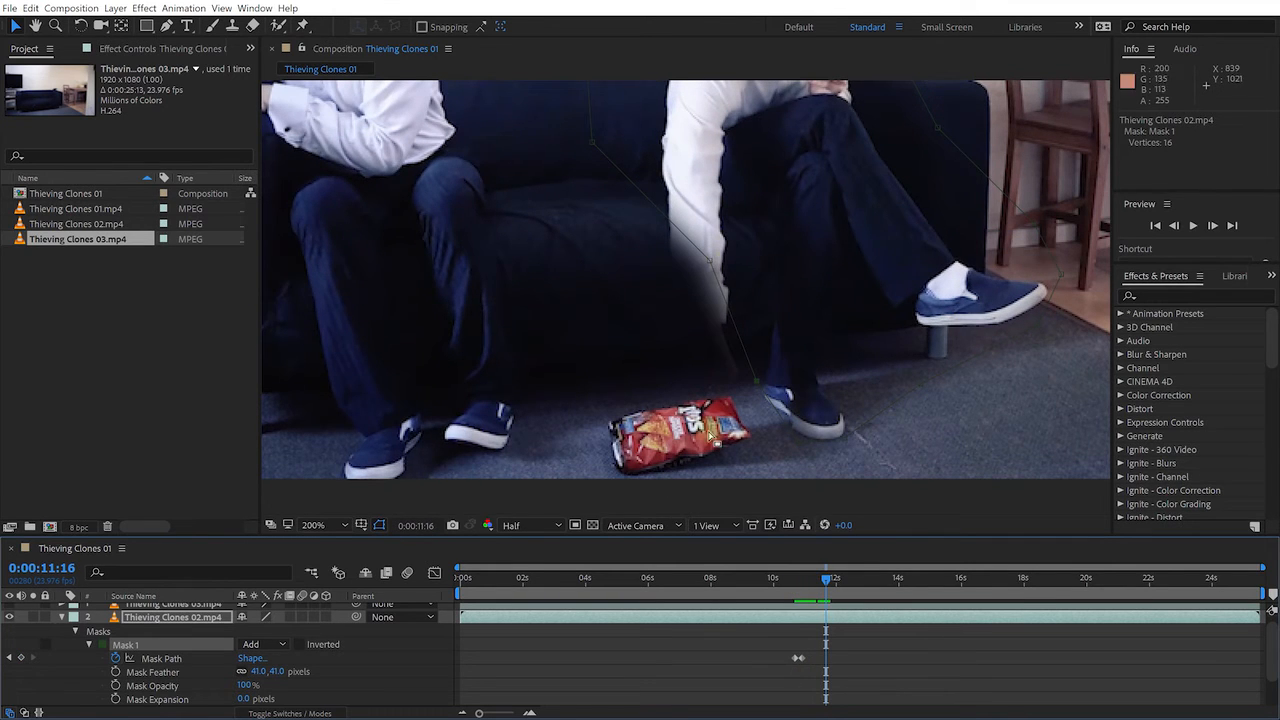
drag(828, 580, 824, 581)
drag(712, 264, 589, 485)
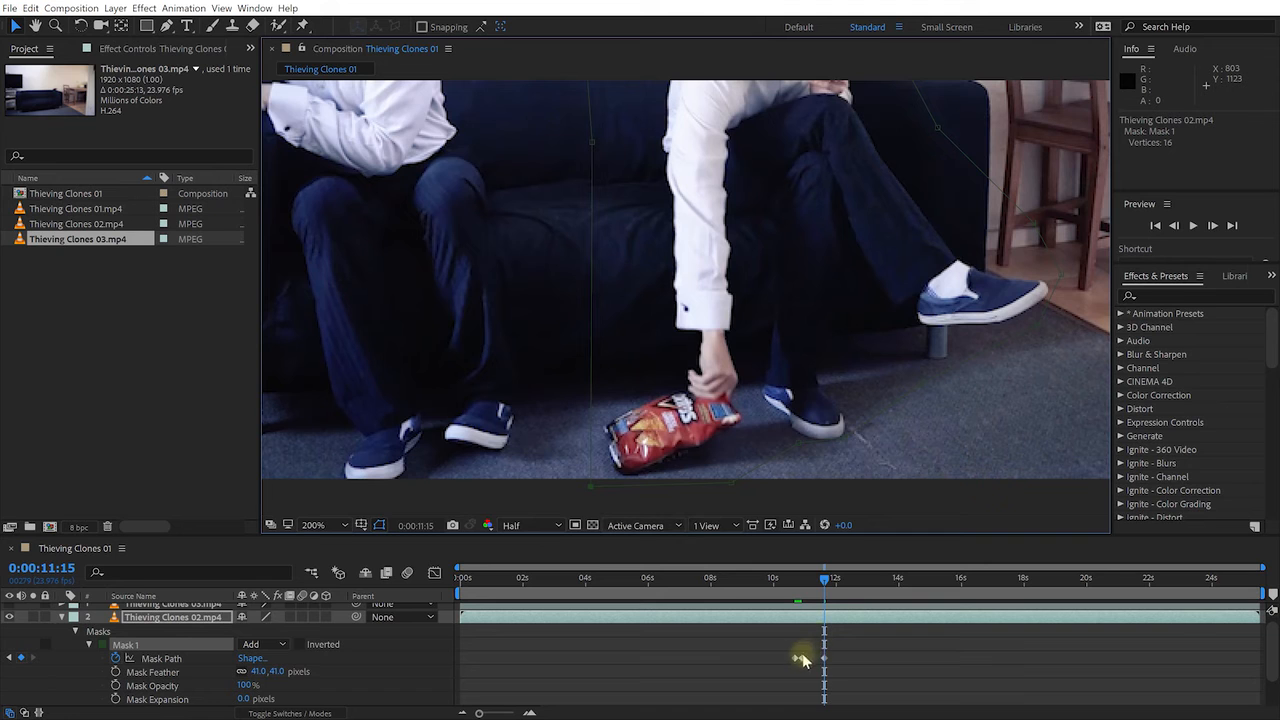
- Play the composition from 0:00:09:17 to 0:00:13:09 to check the animated mask around the grabbing arm
mouse_move(826, 585)
mouse_down()
mouse_move(803, 590)
mouse_move(844, 602)
mouse_up()
scroll(836, 310, down, 1)
drag(821, 257, 845, 324)
drag(842, 578, 762, 578)
key(space)
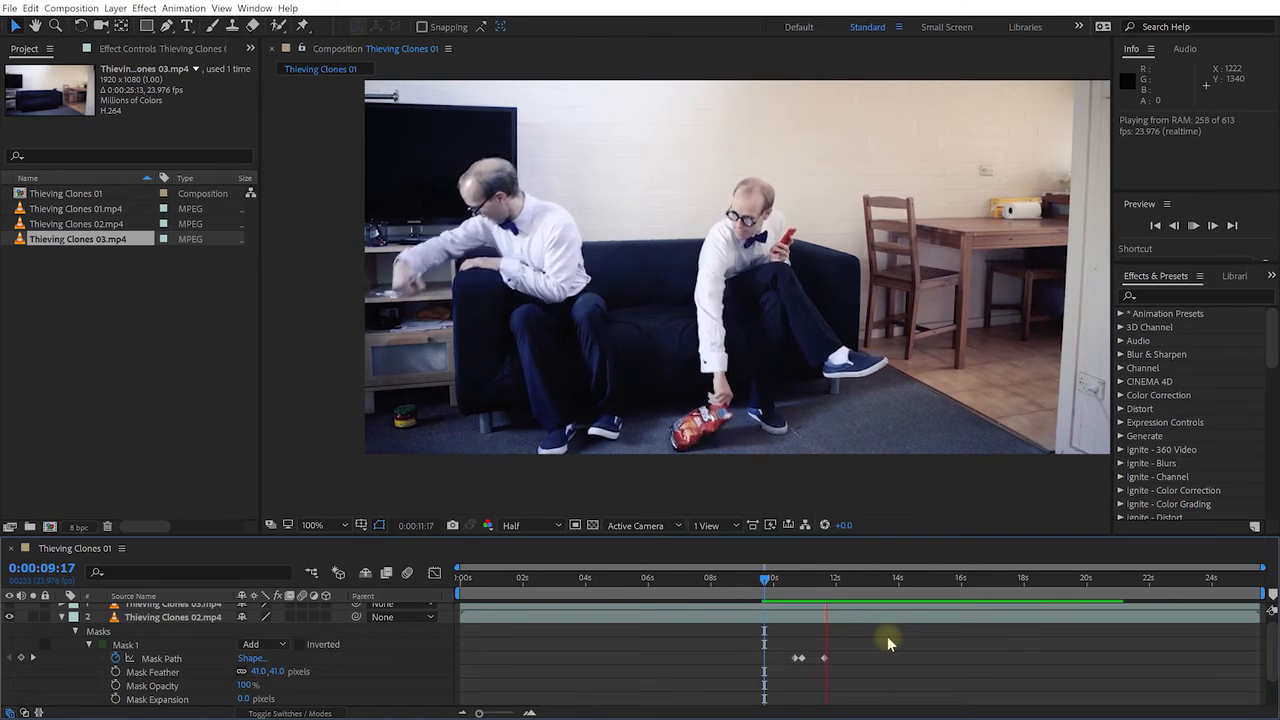
key(space)
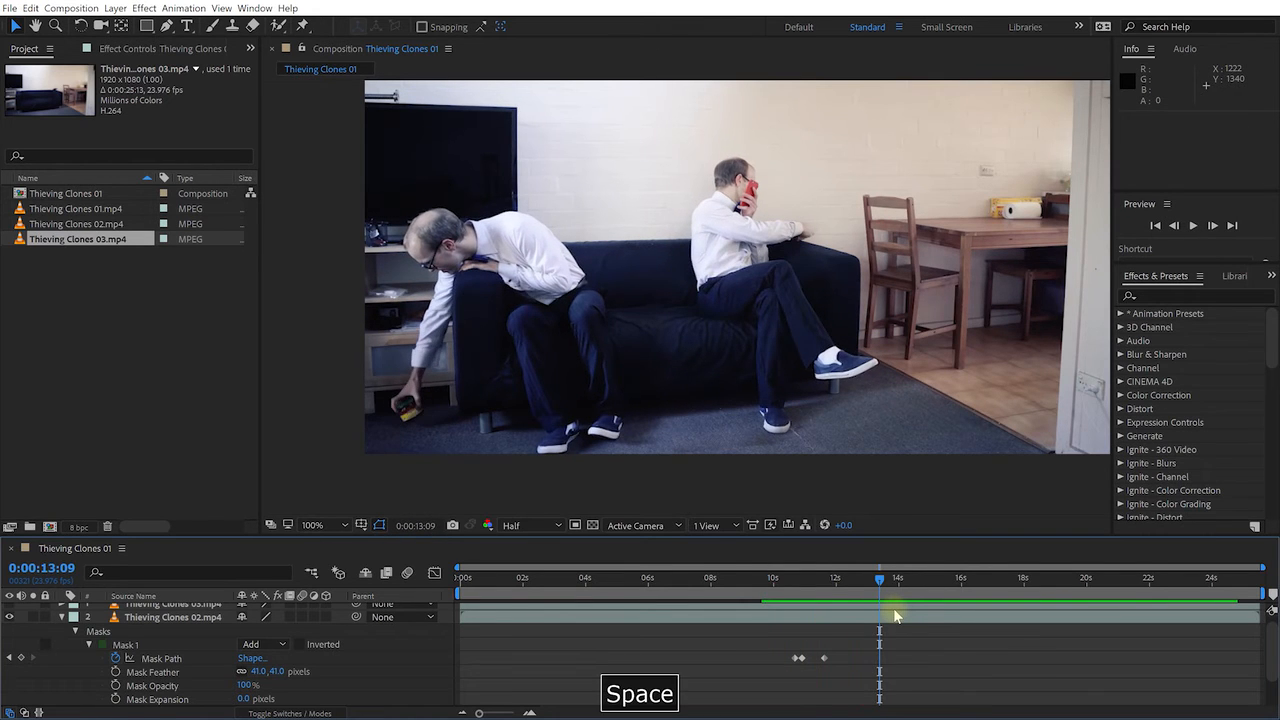
- At 0:00:13:20, move Mask 1's vertices outward past the hand on the sofa arm and the wall beside the man's head
drag(879, 580, 894, 592)
scroll(851, 233, up, 1)
key(space)
drag(879, 191, 690, 365)
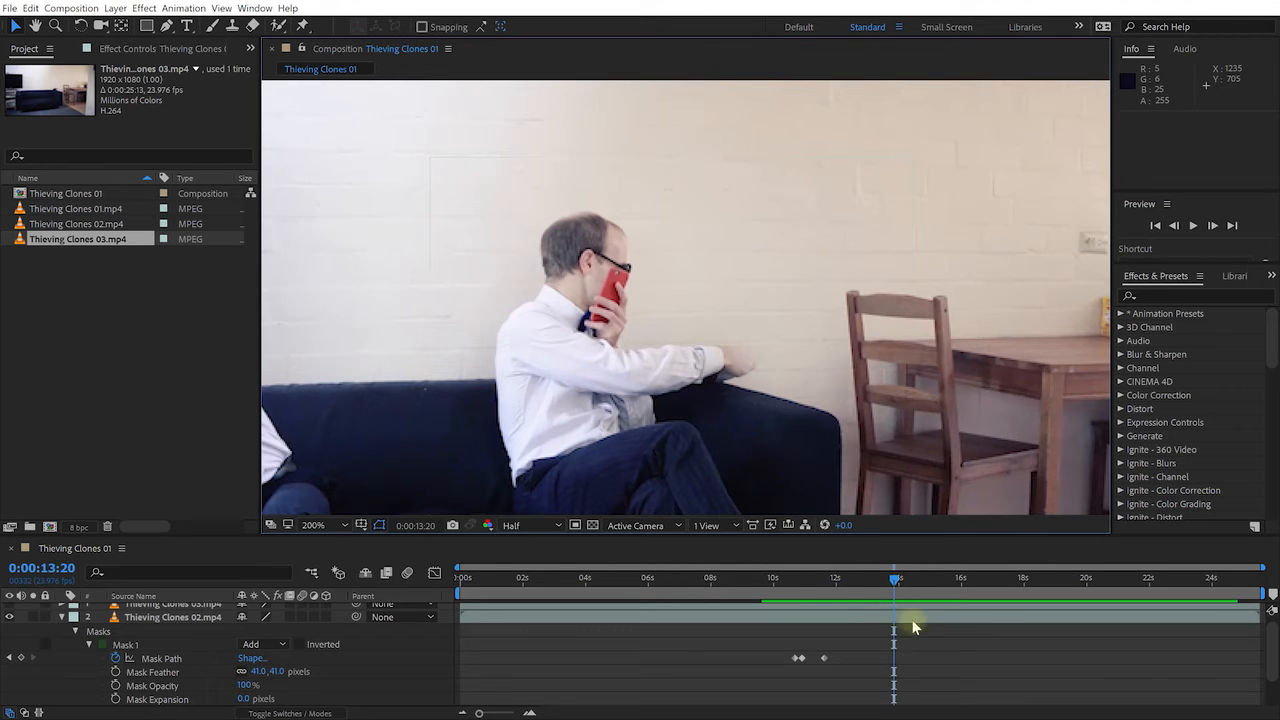
click(884, 622)
drag(740, 358, 802, 320)
drag(666, 250, 781, 244)
- Scrub forward to 0:00:15:07 to check the mask around the seated man holding the phone
drag(893, 578, 908, 604)
scroll(751, 426, down, 1)
key(space)
drag(745, 424, 858, 371)
drag(909, 578, 946, 653)
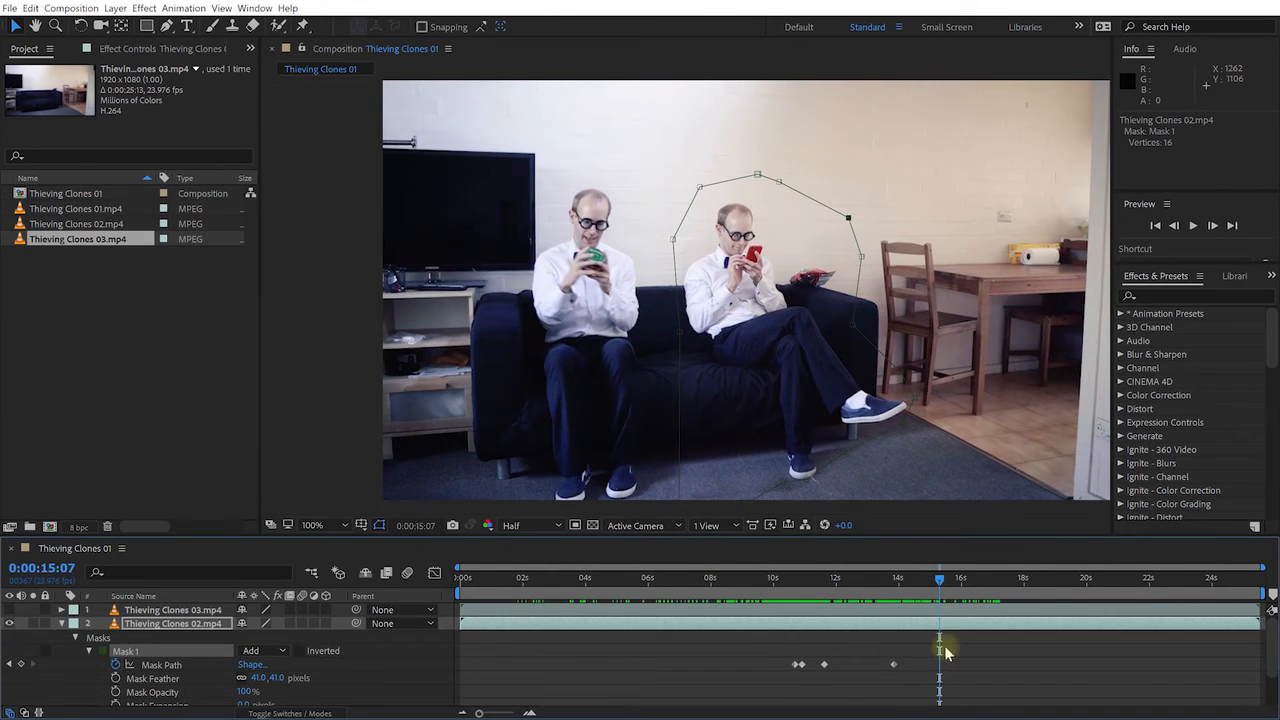
- Collapse the Thieving Clones 02.mp4 layer, make Thieving Clones 03.mp4 visible and advance to 0:00:17:11
click(61, 624)
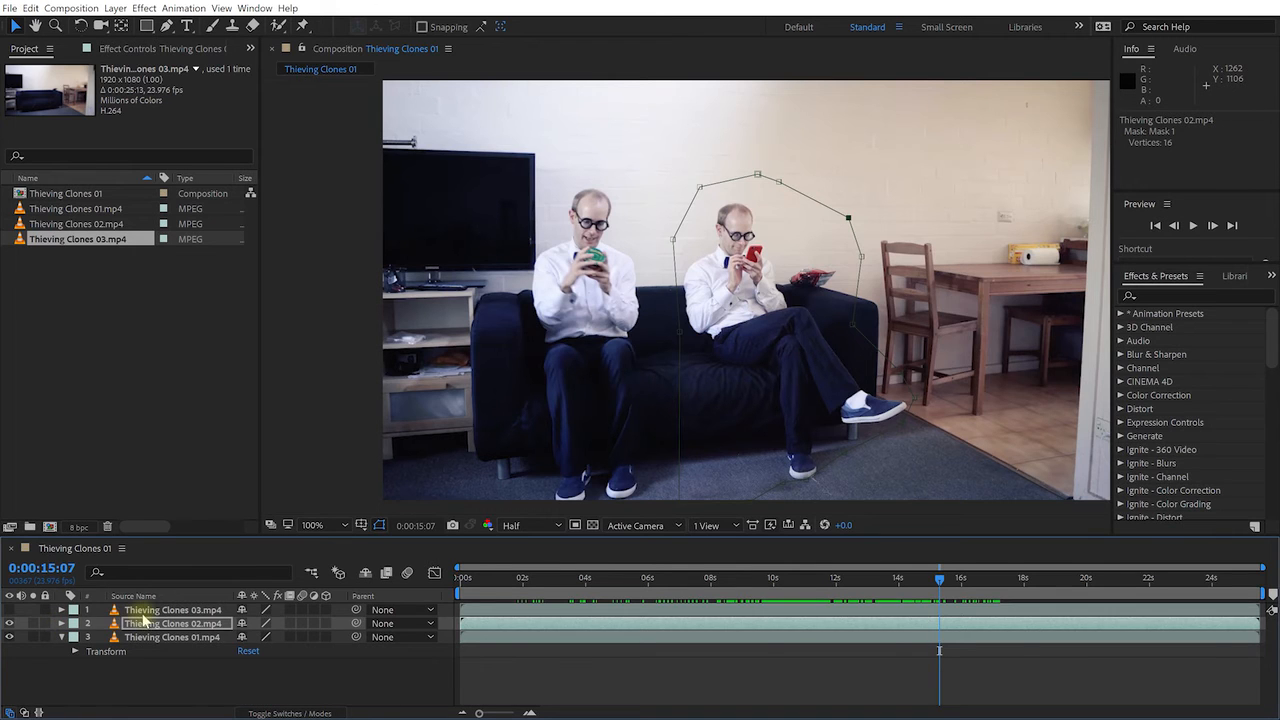
click(143, 612)
click(11, 610)
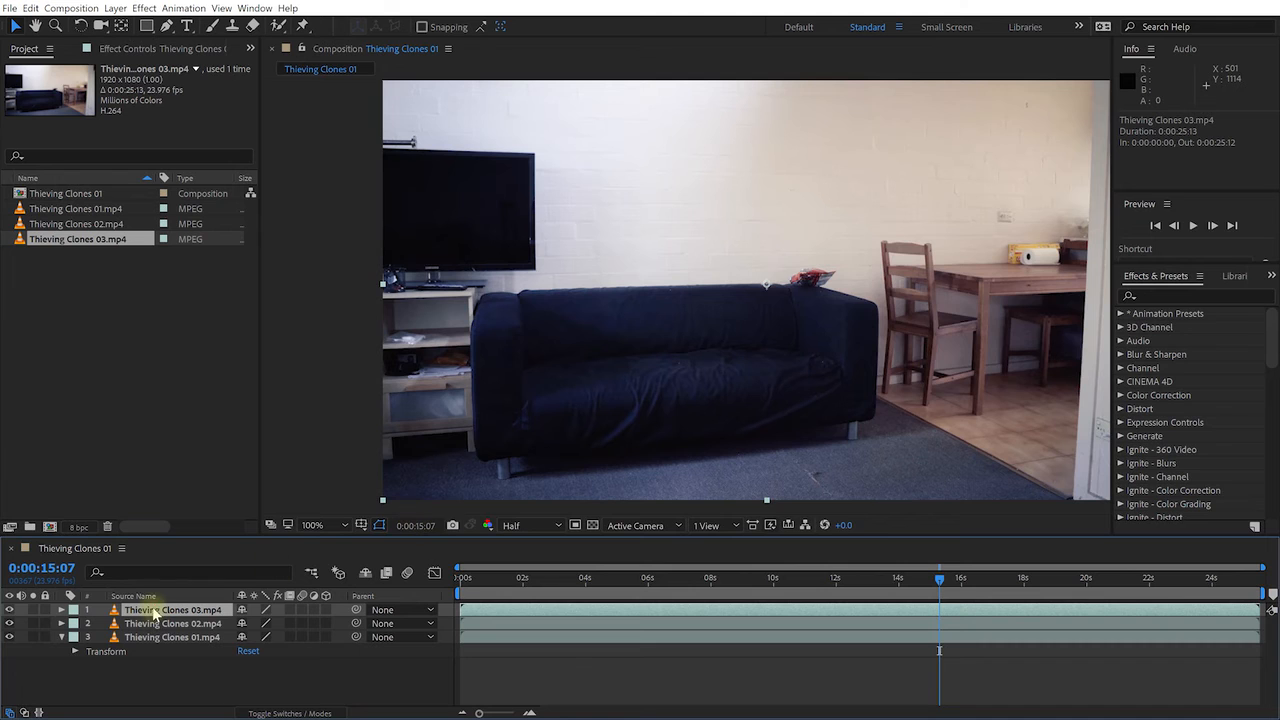
drag(943, 580, 1008, 621)
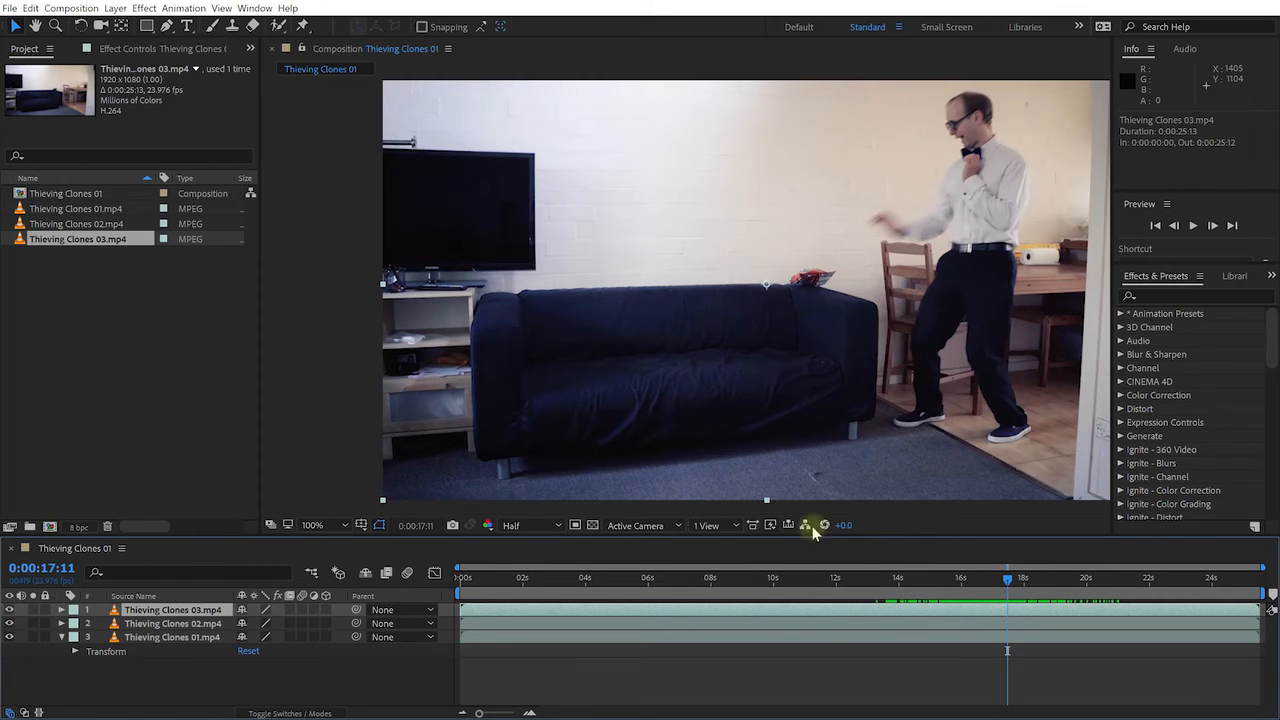
- Draw a closed pen mask on Thieving Clones 03.mp4 around the walking man, chip bag and doorway at 0:00:18:08
key(space)
drag(967, 177, 897, 166)
key(space)
mouse_move(971, 100)
mouse_down()
mouse_move(974, 114)
mouse_move(954, 106)
mouse_move(964, 103)
mouse_move(954, 137)
mouse_move(931, 109)
mouse_move(968, 103)
mouse_move(958, 93)
mouse_up()
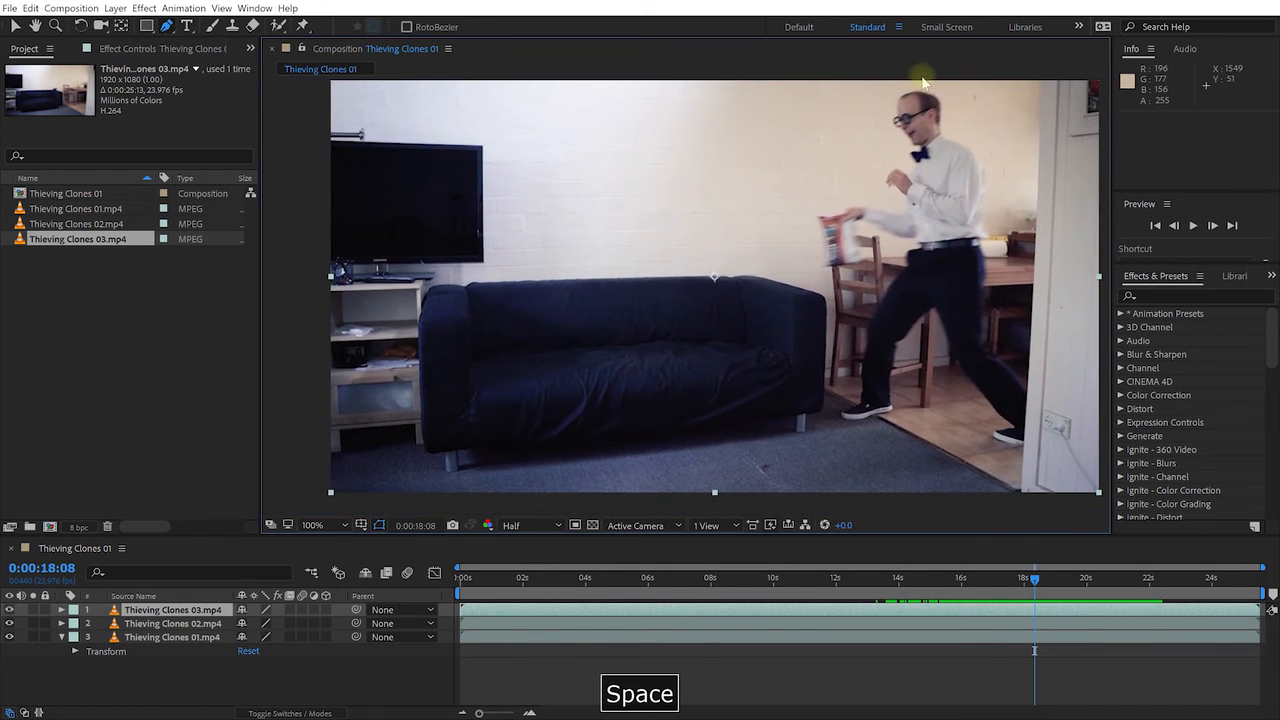
click(932, 84)
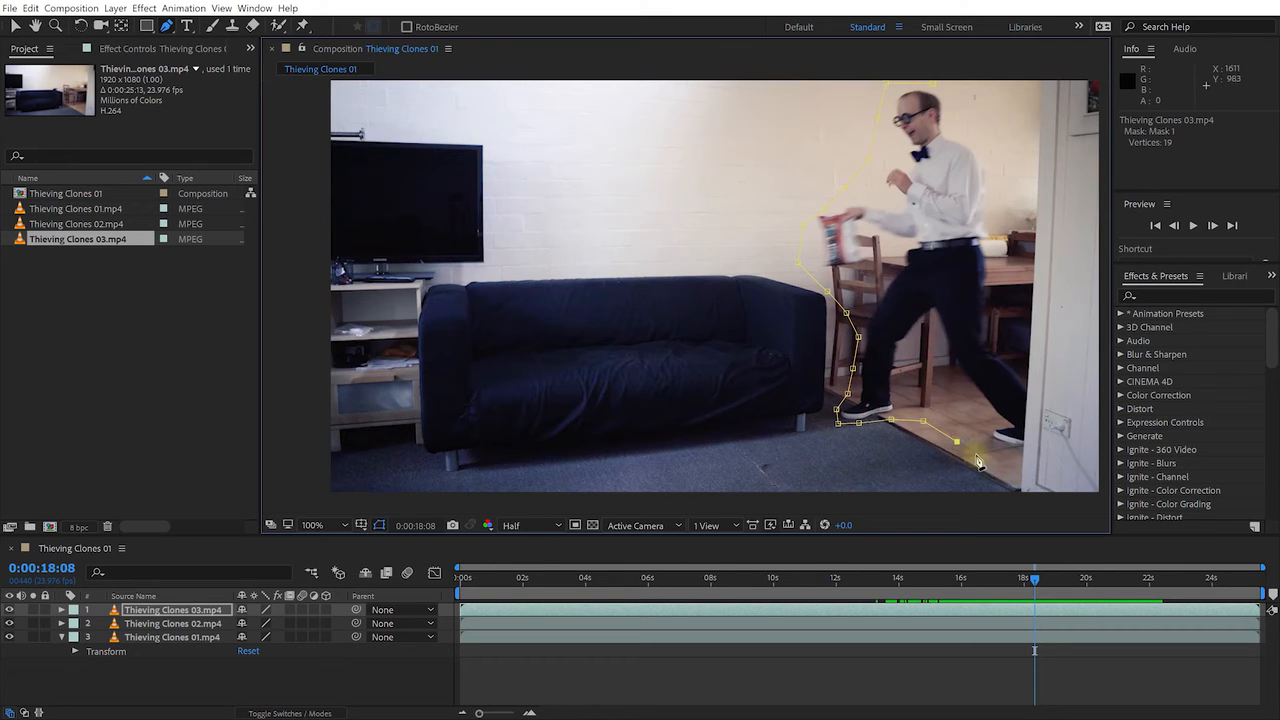
drag(1076, 86, 1045, 133)
click(1046, 107)
click(922, 97)
click(860, 104)
key(ctrl+z)
click(905, 106)
click(871, 115)
drag(873, 272, 888, 230)
- Move to 0:00:17:22 and reposition the new mask's vertices beside the standing man's head to clear it
mouse_move(1034, 580)
mouse_down()
mouse_move(766, 585)
mouse_move(740, 598)
mouse_move(1016, 607)
mouse_up()
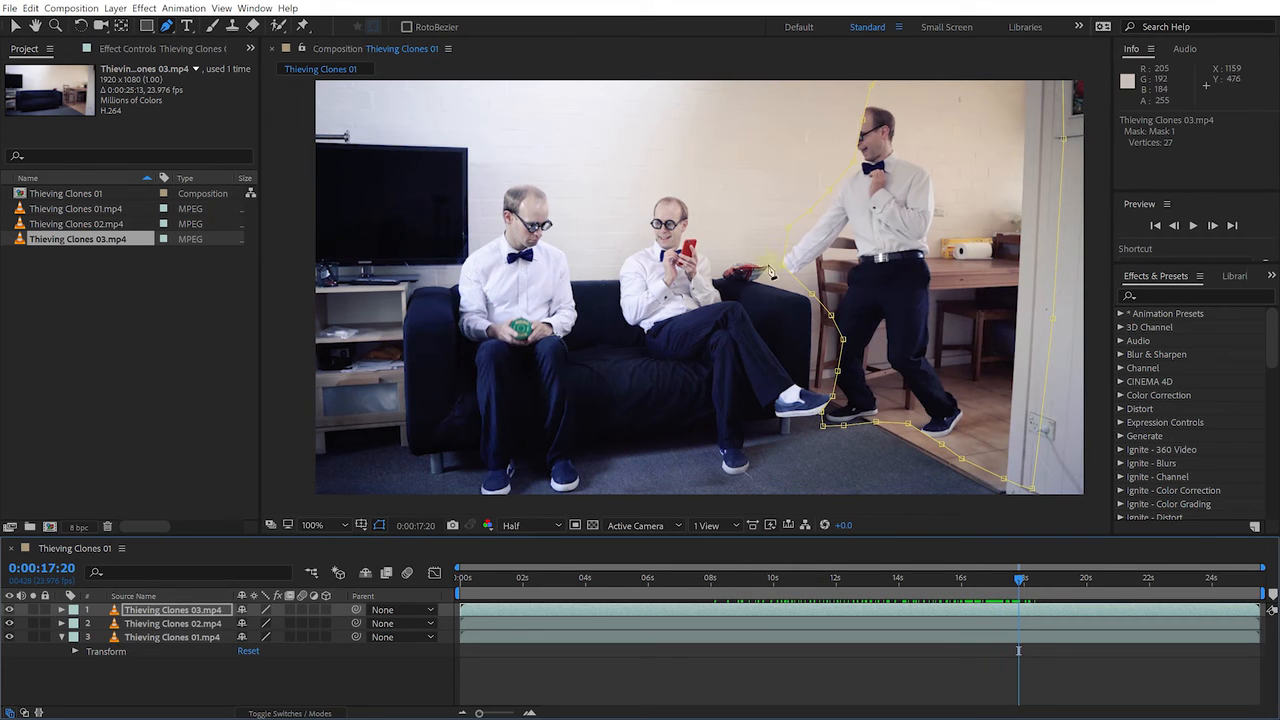
key(Page_Down)
key(Page_Down)
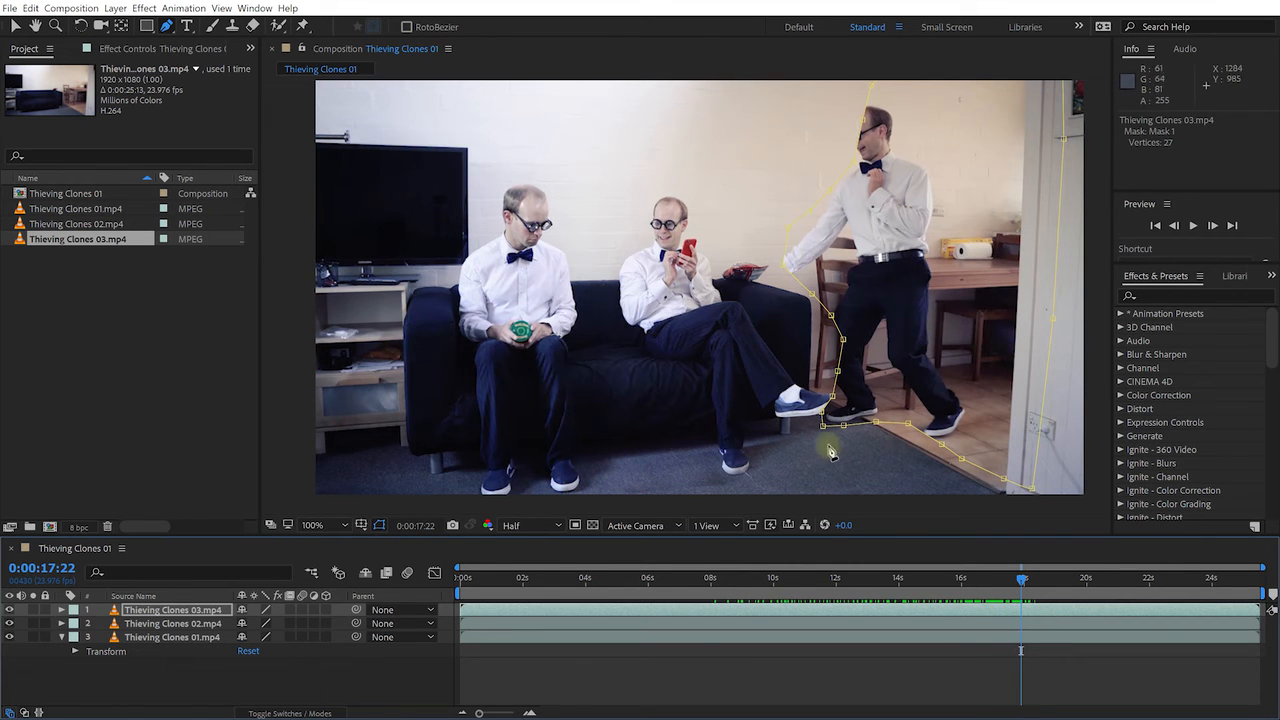
mouse_move(855, 167)
mouse_down()
mouse_move(860, 112)
mouse_move(882, 90)
mouse_move(844, 74)
mouse_move(884, 75)
mouse_up()
key(space)
drag(914, 130, 877, 143)
drag(886, 94, 883, 91)
- At 0:00:16:15, align the new mask's lower vertices with the edge between the carpet and the tiled floor
mouse_move(1021, 578)
mouse_down()
mouse_move(1120, 585)
mouse_move(984, 597)
mouse_up()
scroll(824, 478, up, 1)
key(space)
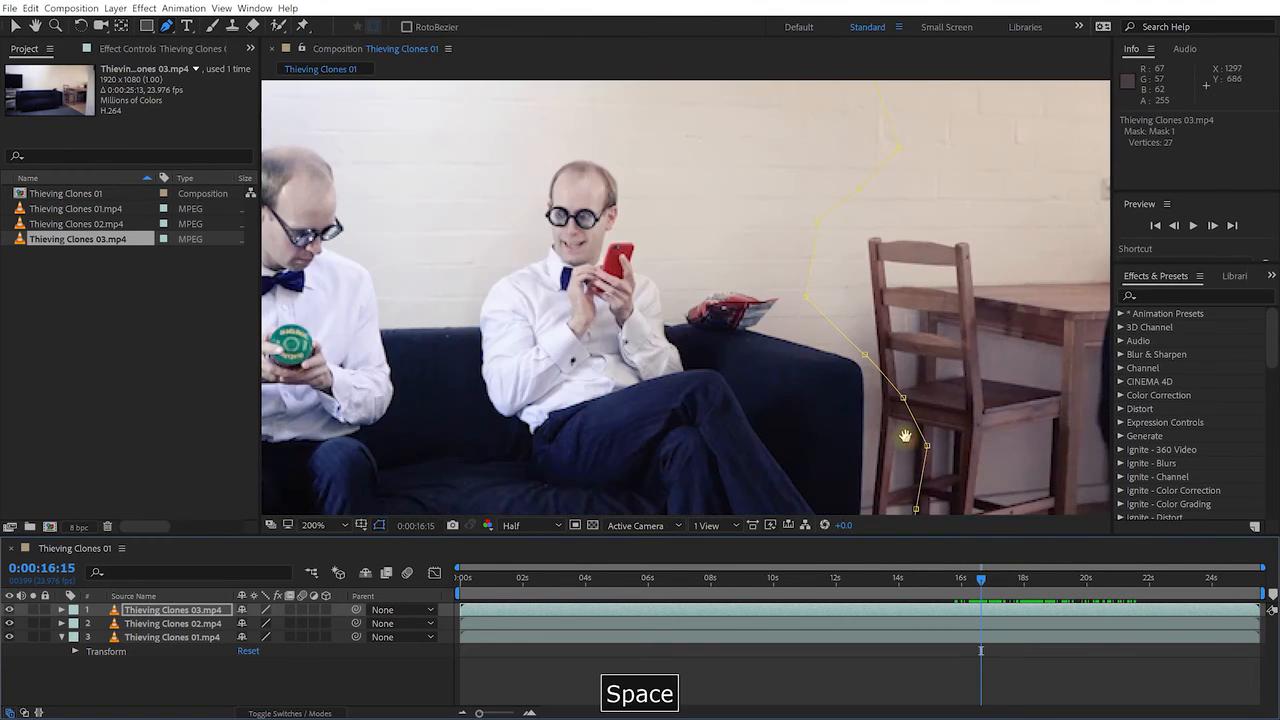
drag(907, 440, 794, 213)
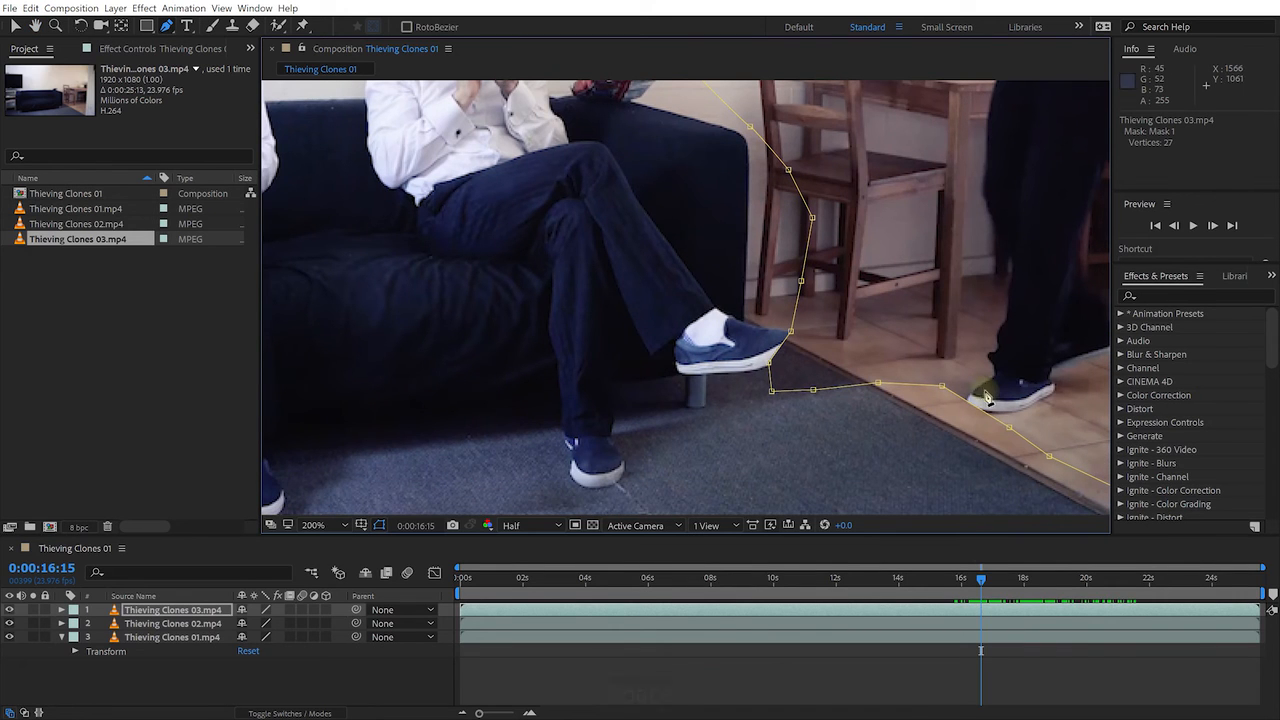
drag(1011, 428, 991, 443)
drag(943, 390, 866, 414)
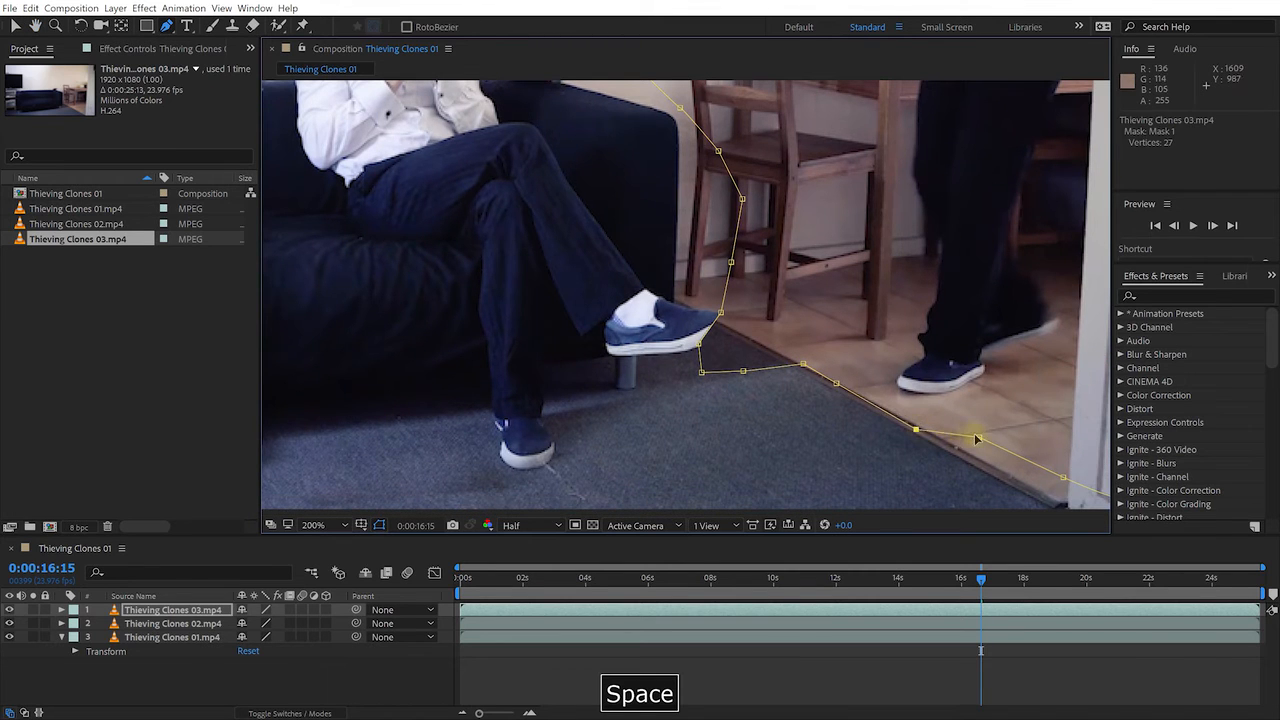
drag(977, 438, 971, 459)
drag(1063, 483, 1064, 505)
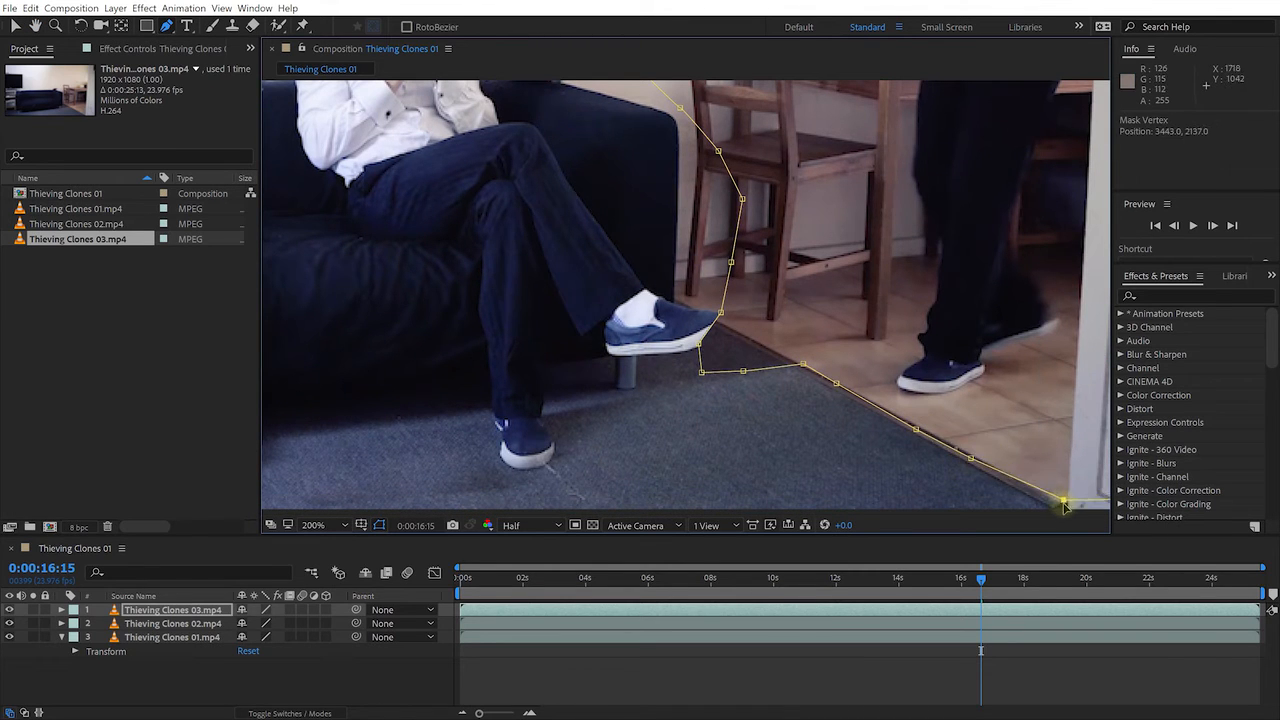
- Align the mask's doorway vertices with the inner edge of the white door frame at 0:00:16:15
drag(1058, 430, 770, 382)
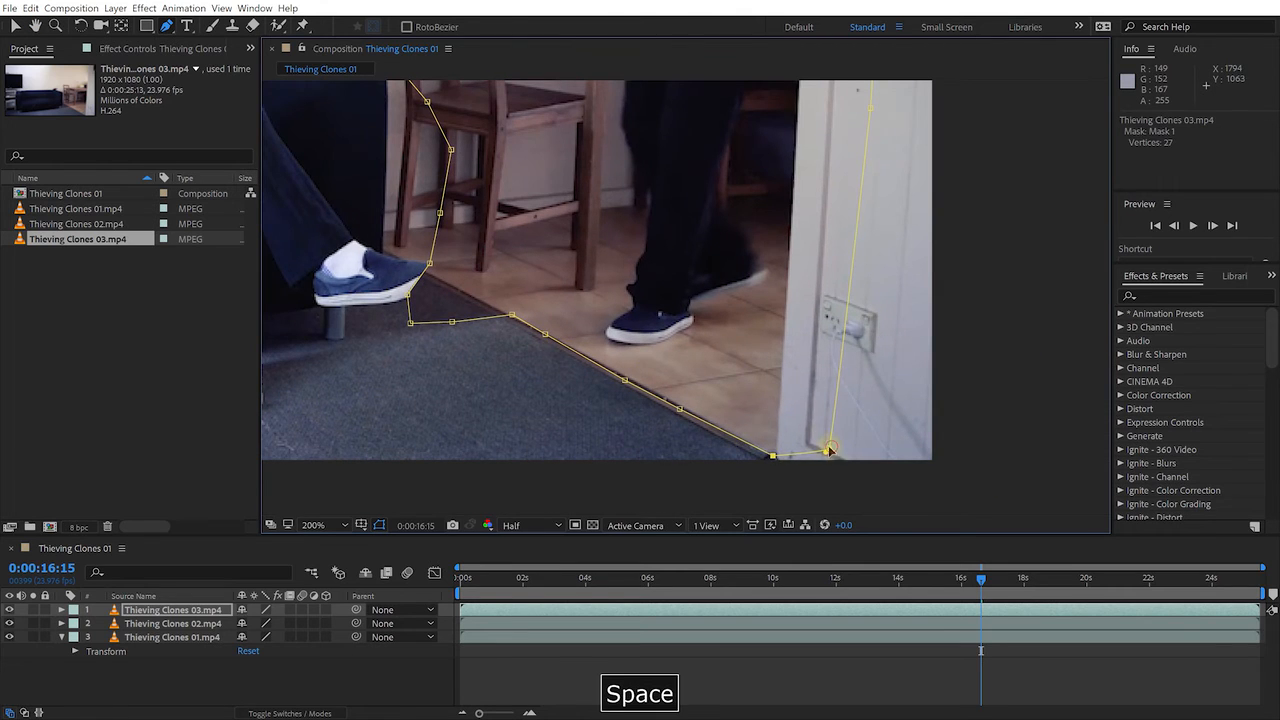
drag(832, 453, 788, 421)
drag(845, 228, 818, 204)
drag(853, 88, 891, 385)
drag(942, 203, 900, 252)
key(space)
drag(914, 140, 877, 131)
key(space)
drag(657, 349, 747, 43)
drag(795, 440, 784, 270)
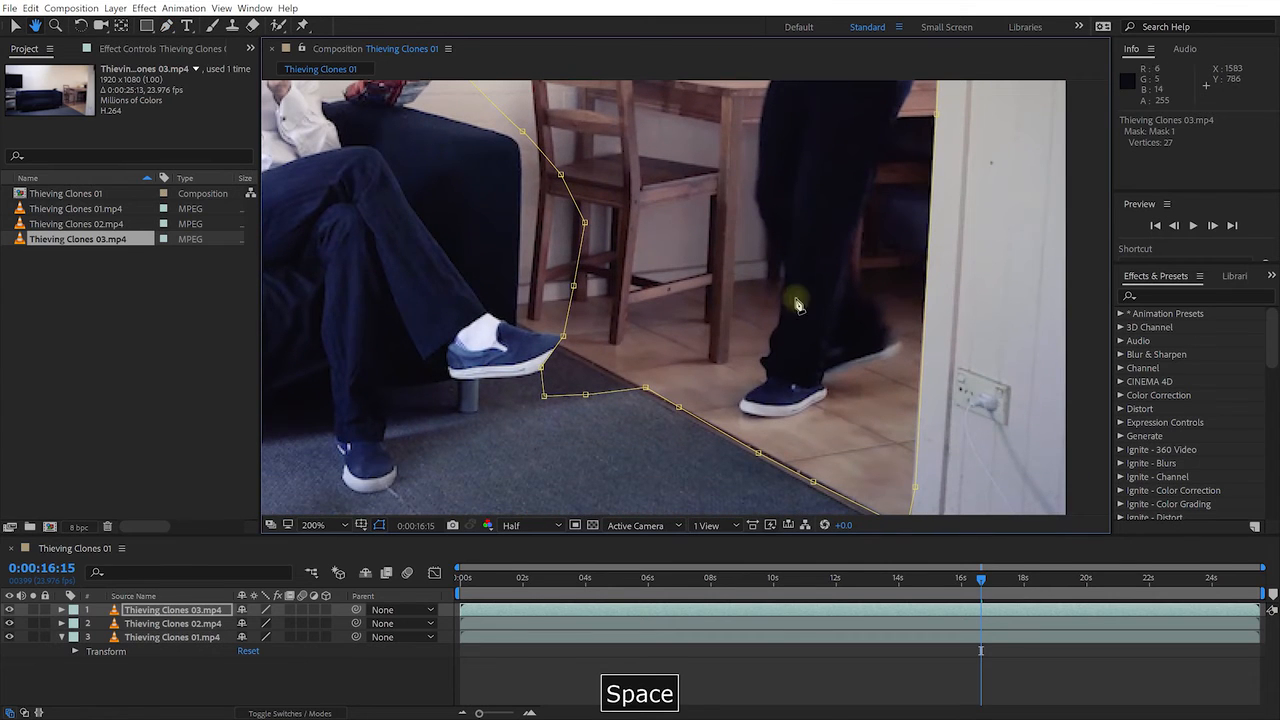
- Reveal Mask 1's properties on Thieving Clones 03.mp4 and set Mask Feather to 18 pixels
click(172, 612)
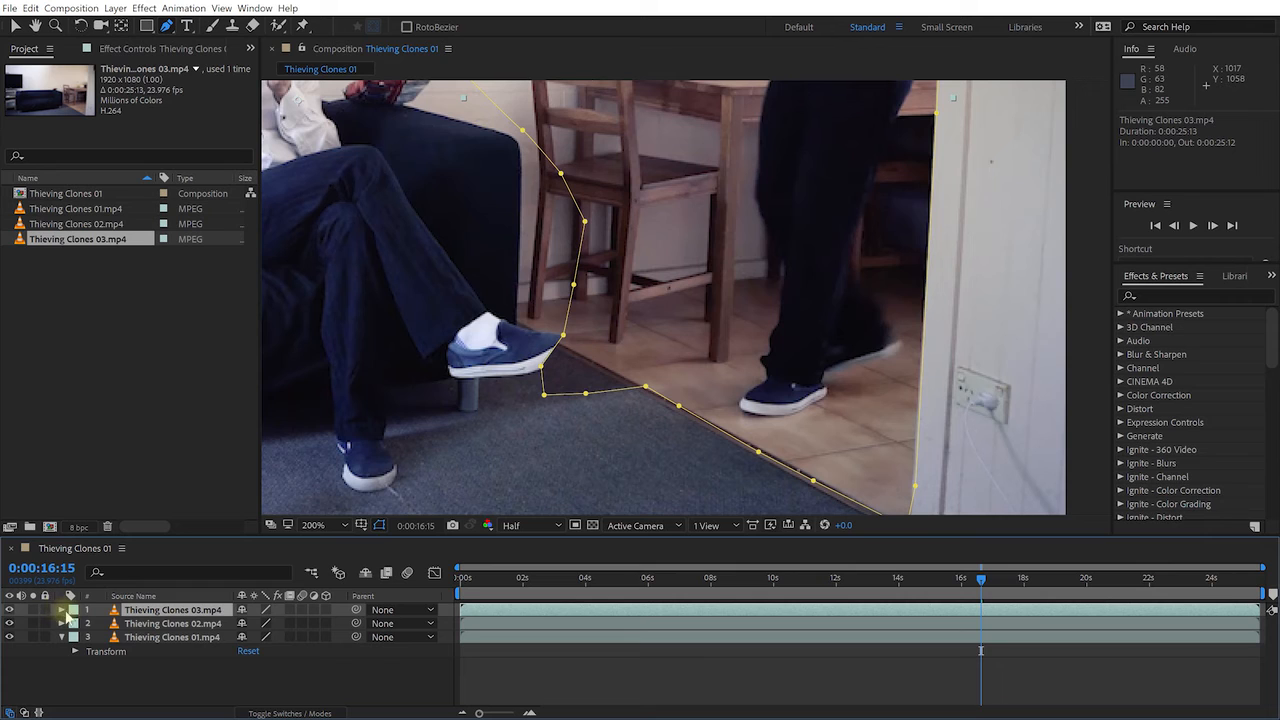
click(62, 610)
click(63, 611)
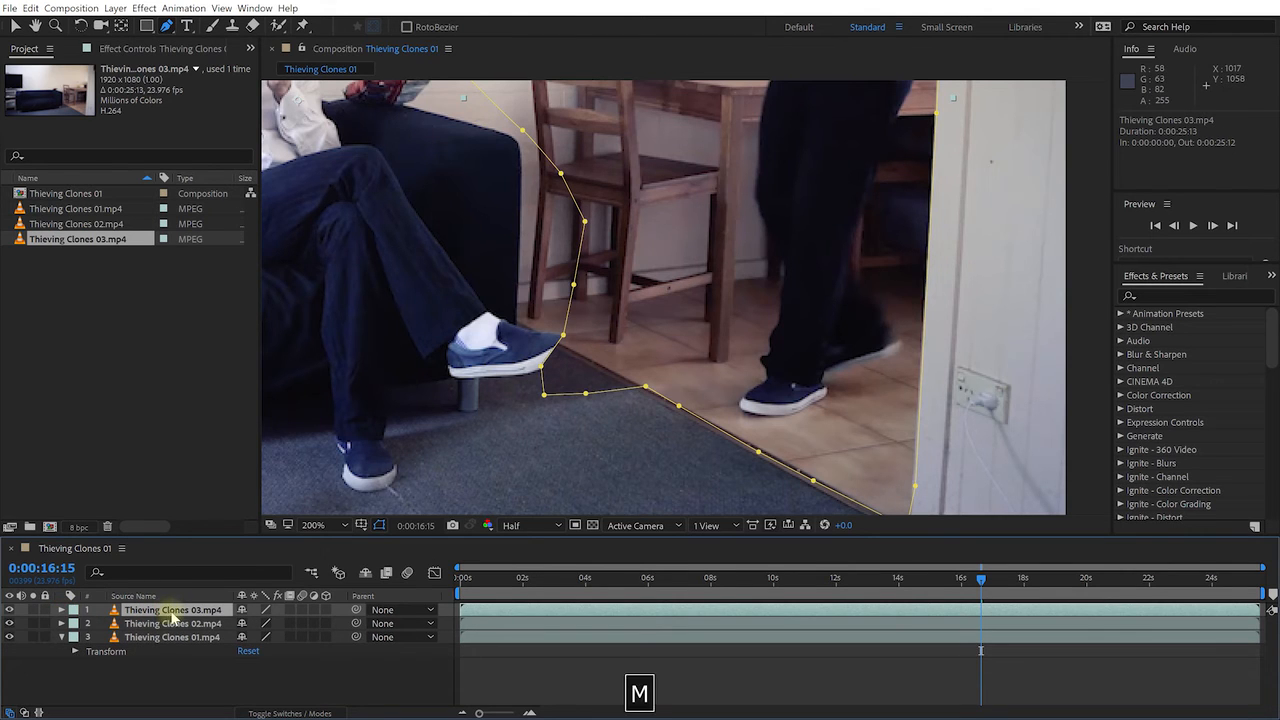
key(m)
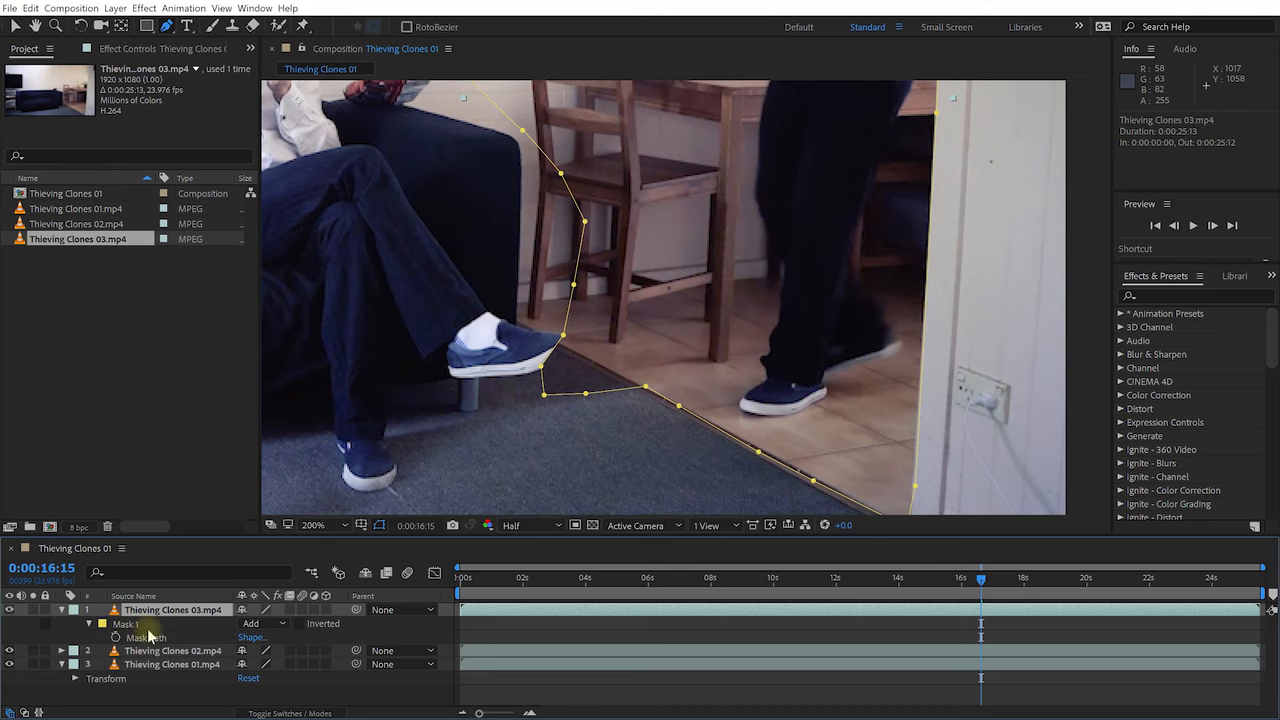
key(m)
key(m)
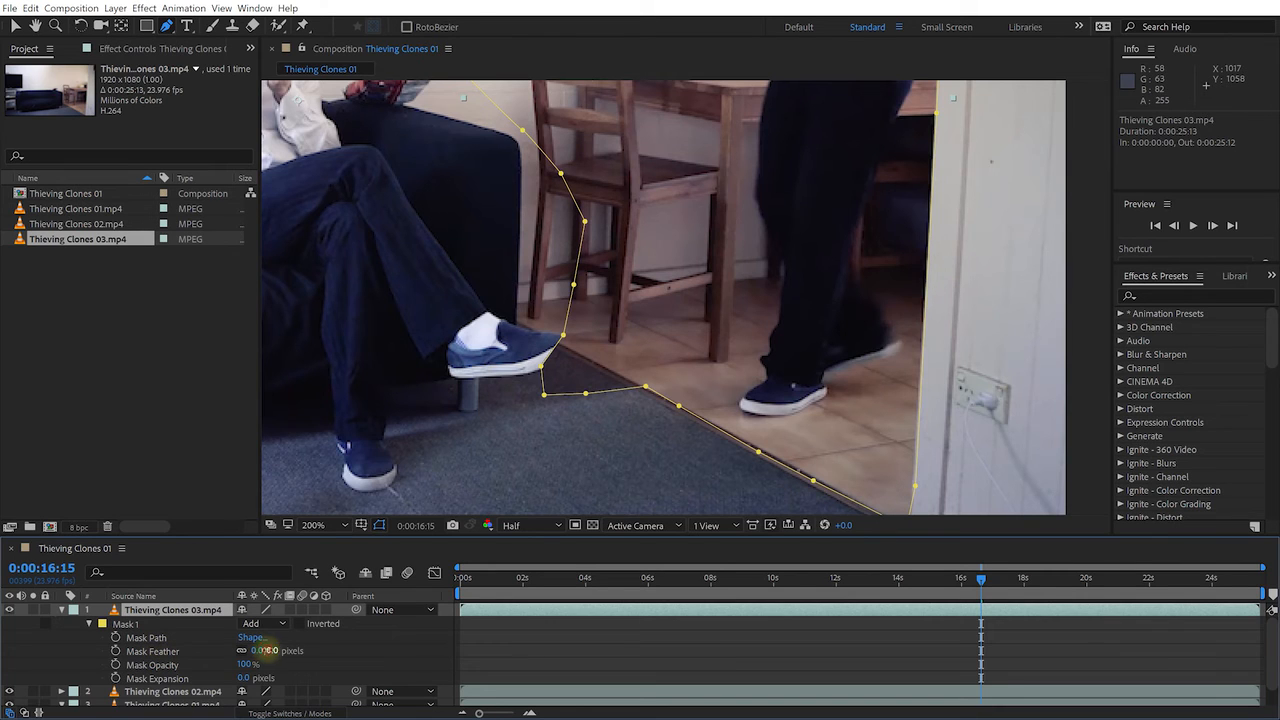
drag(268, 650, 272, 650)
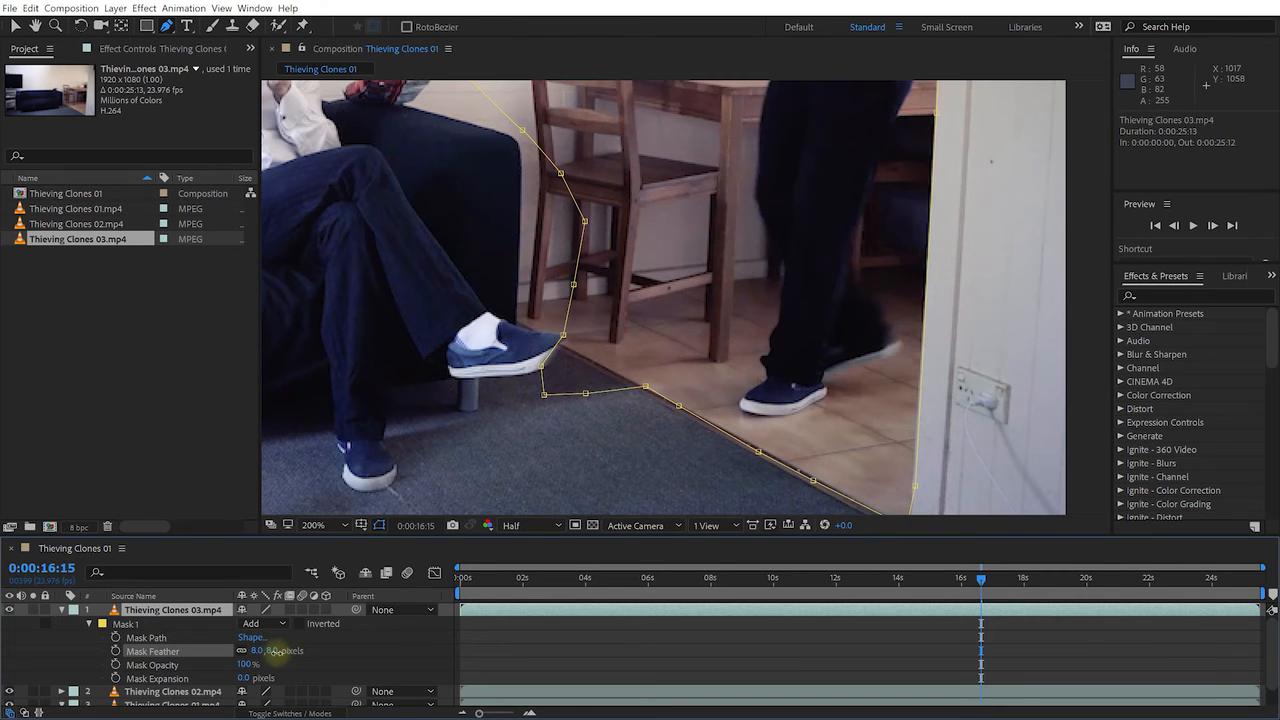
drag(284, 650, 288, 650)
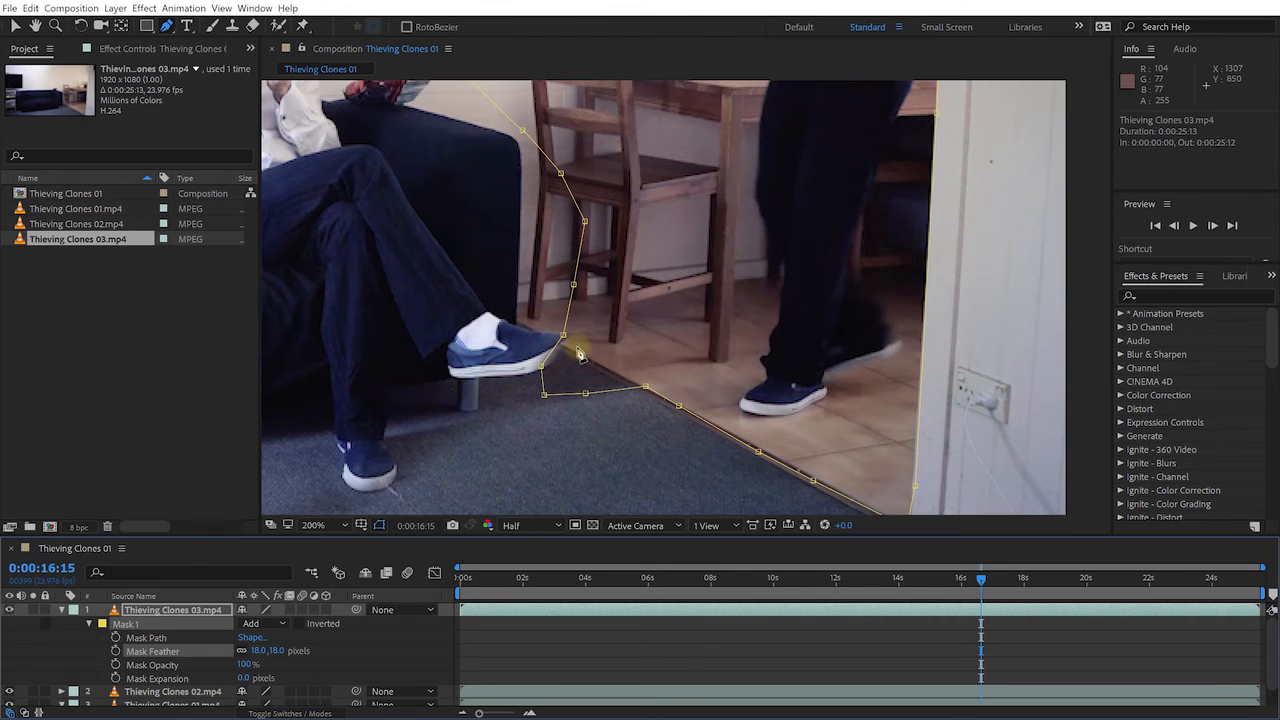
- With the Selection tool, move Mask 1's vertices near the seated man's raised shoe clear of its toe
key(v)
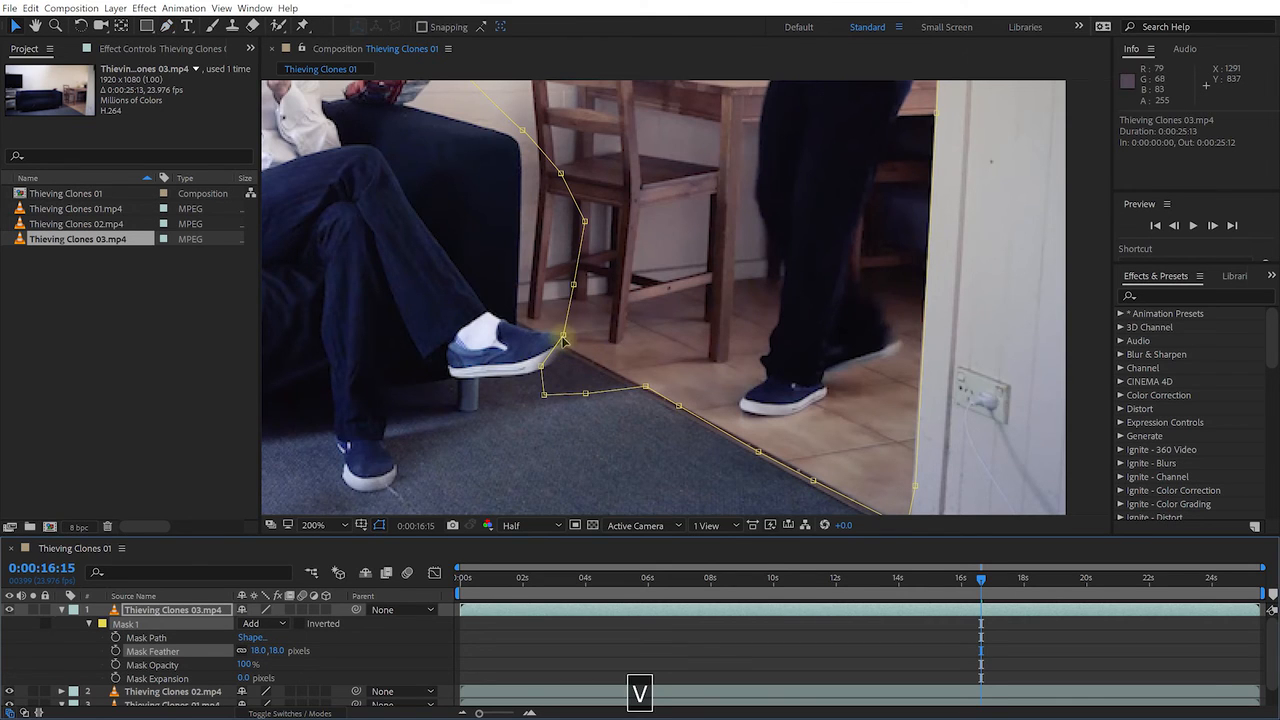
drag(563, 336, 583, 358)
key(space)
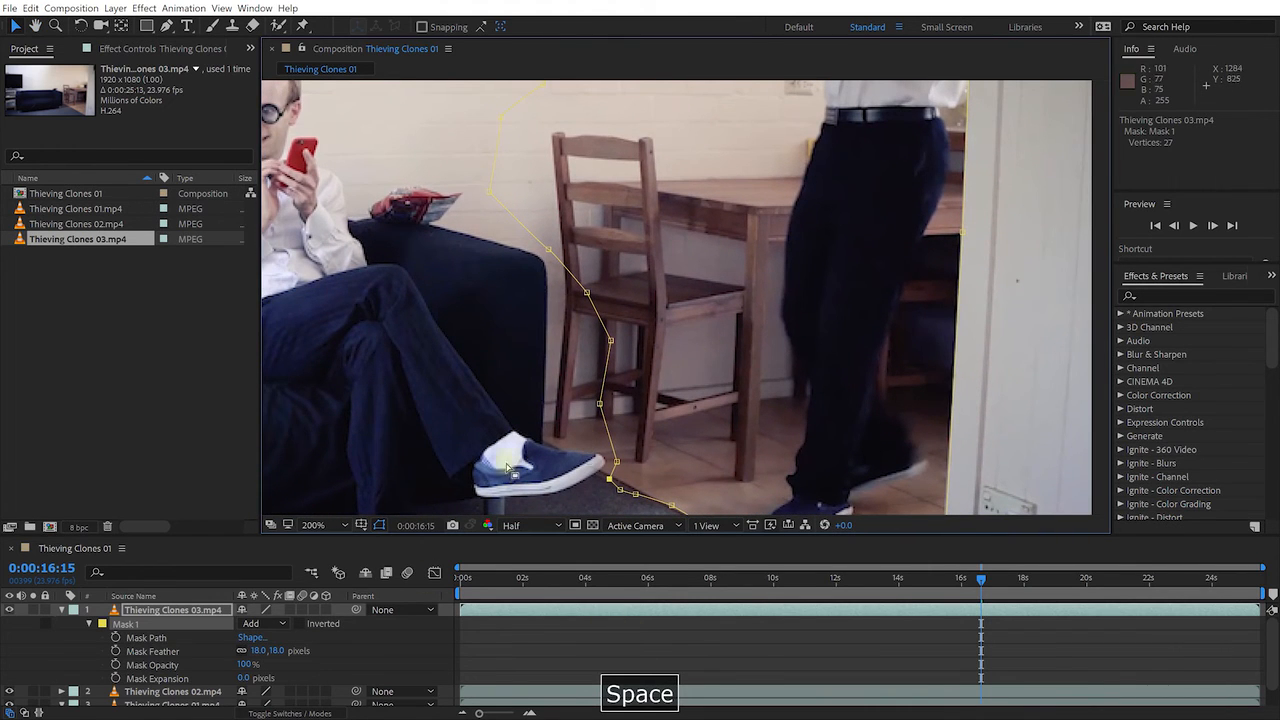
- Enable Mask Path keyframing on Thieving Clones 03.mp4 at 0:00:16:15, enlarge the composition viewer and advance to 0:00:17:07
click(116, 638)
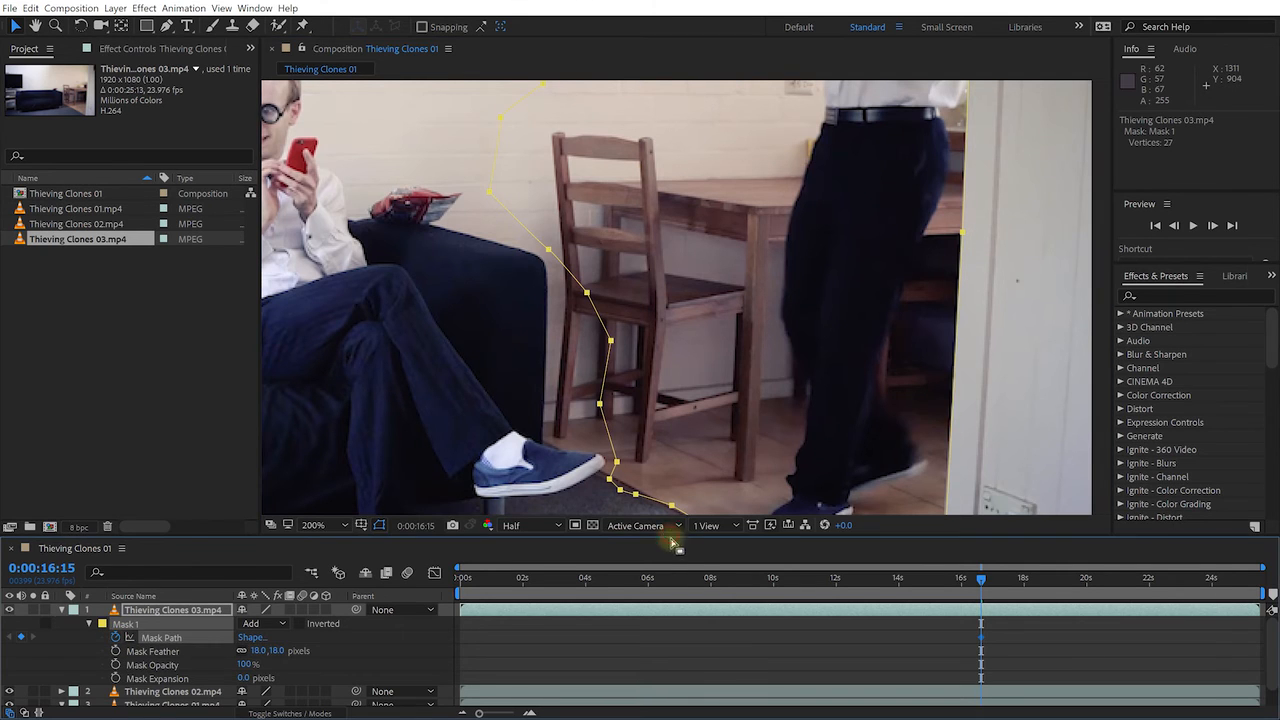
drag(669, 534, 674, 576)
key(space)
drag(814, 314, 867, 280)
drag(981, 618, 1003, 625)
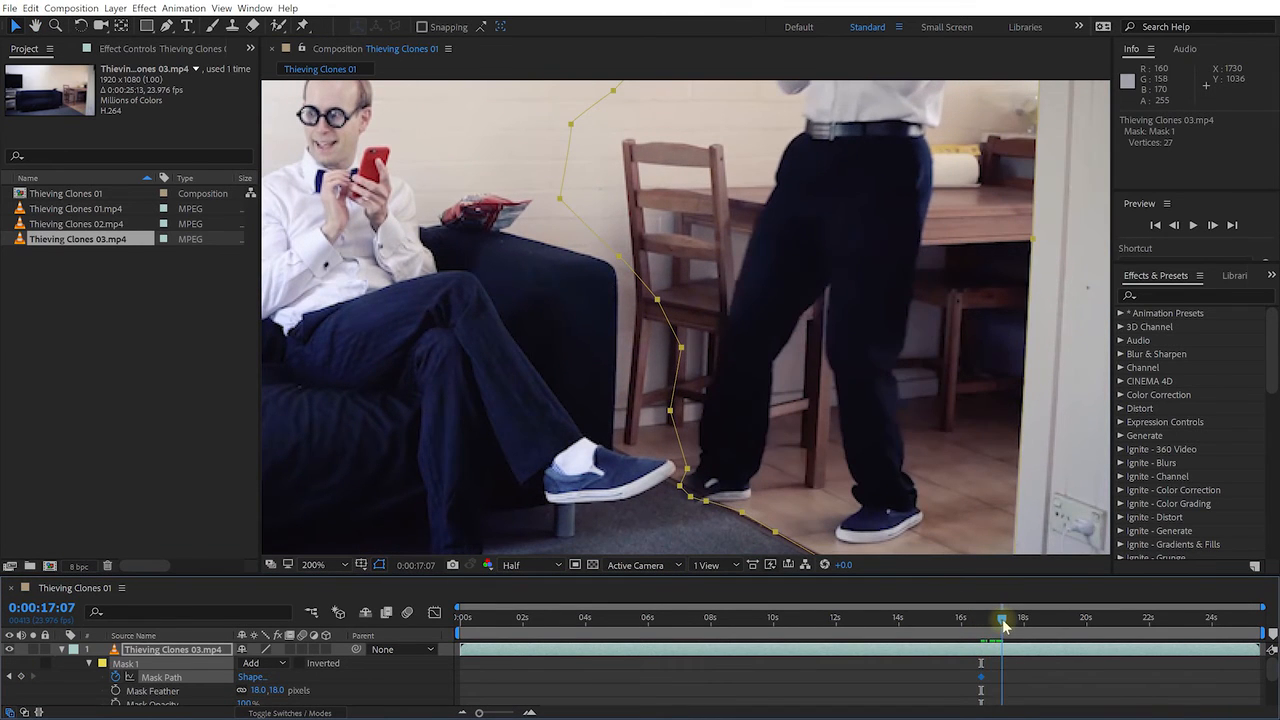
- At 0:00:17:07, reshape Mask 1's lower vertices beneath the seated man's shoe to enclose the standing man's shoe on the carpet
key(space)
drag(697, 500, 736, 390)
scroll(737, 392, up, 1)
drag(744, 439, 731, 355)
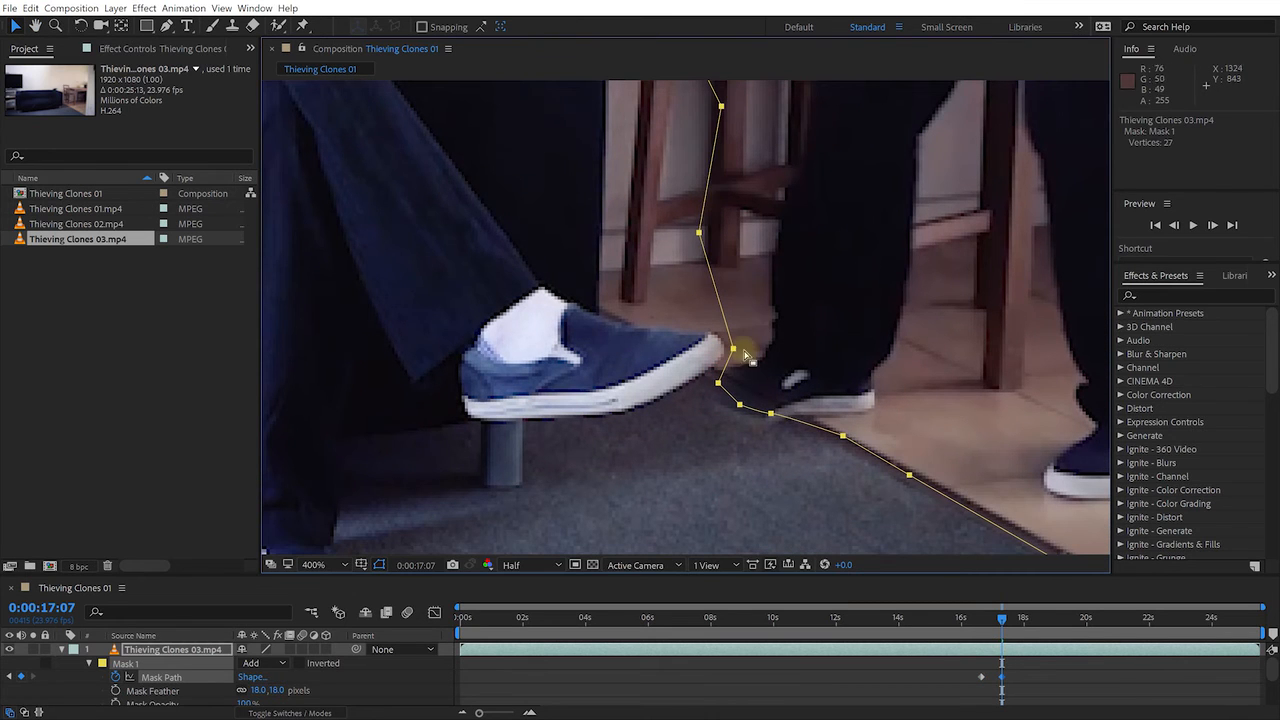
key(ctrl+z)
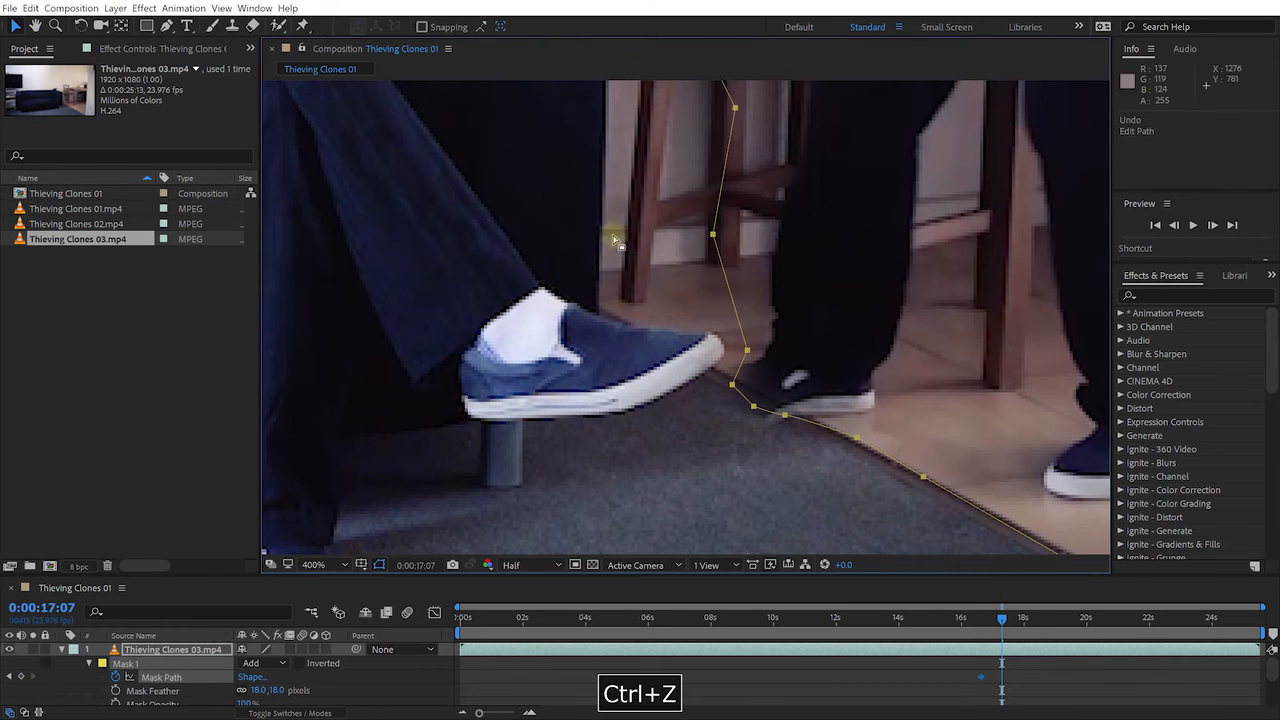
drag(747, 350, 661, 400)
drag(784, 416, 691, 446)
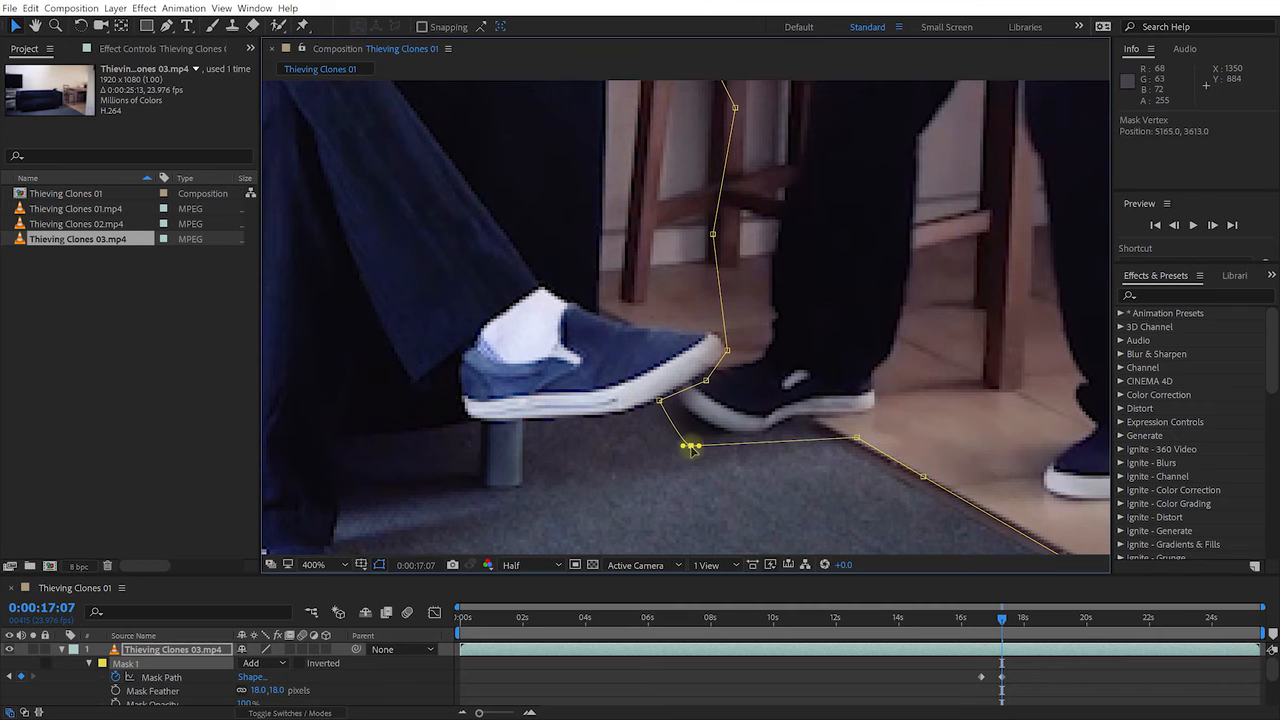
drag(857, 437, 861, 450)
drag(1003, 620, 1001, 619)
drag(708, 380, 727, 351)
- Keyframe the lower mask vertices to follow the standing man's shoe up to 0:00:18:09, and return them to the carpet edge at 0:00:18:22
drag(1001, 621, 1015, 623)
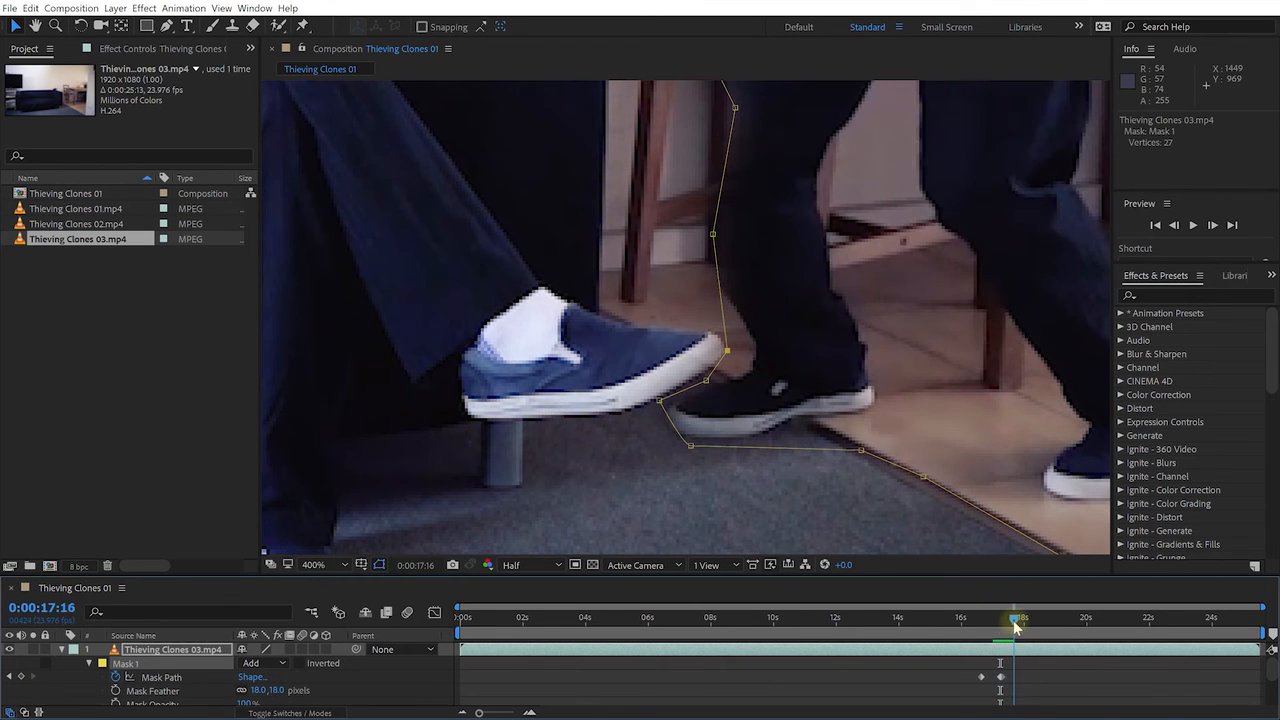
drag(690, 449, 660, 450)
drag(1016, 621, 1040, 622)
drag(727, 351, 730, 350)
drag(1037, 621, 1057, 622)
drag(706, 380, 764, 399)
drag(664, 449, 817, 426)
- At 0:00:17:11, move Mask 1's vertices on the wall outward to give the standing man's reaching hand more room
scroll(868, 264, down, 1)
drag(892, 262, 894, 372)
drag(1053, 619, 1021, 640)
drag(734, 230, 957, 397)
scroll(838, 349, up, 1)
drag(838, 349, 689, 280)
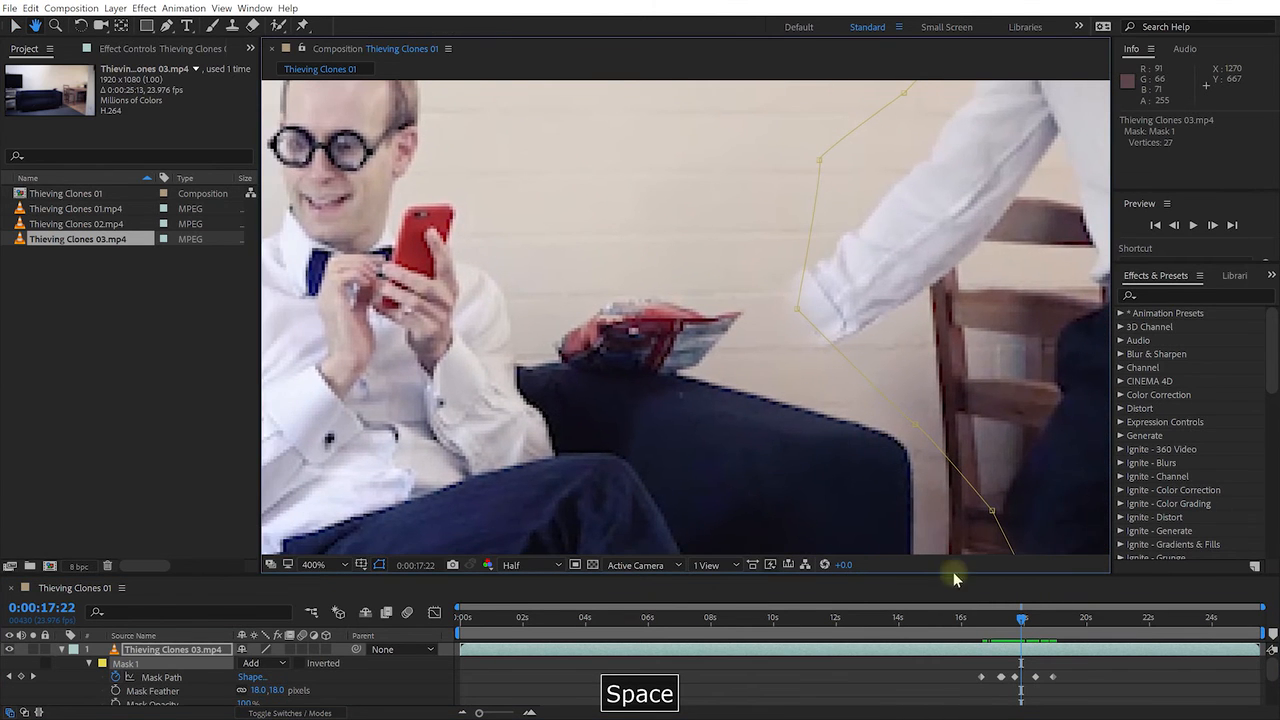
mouse_move(1016, 618)
mouse_down()
mouse_move(957, 630)
mouse_move(1003, 637)
mouse_up()
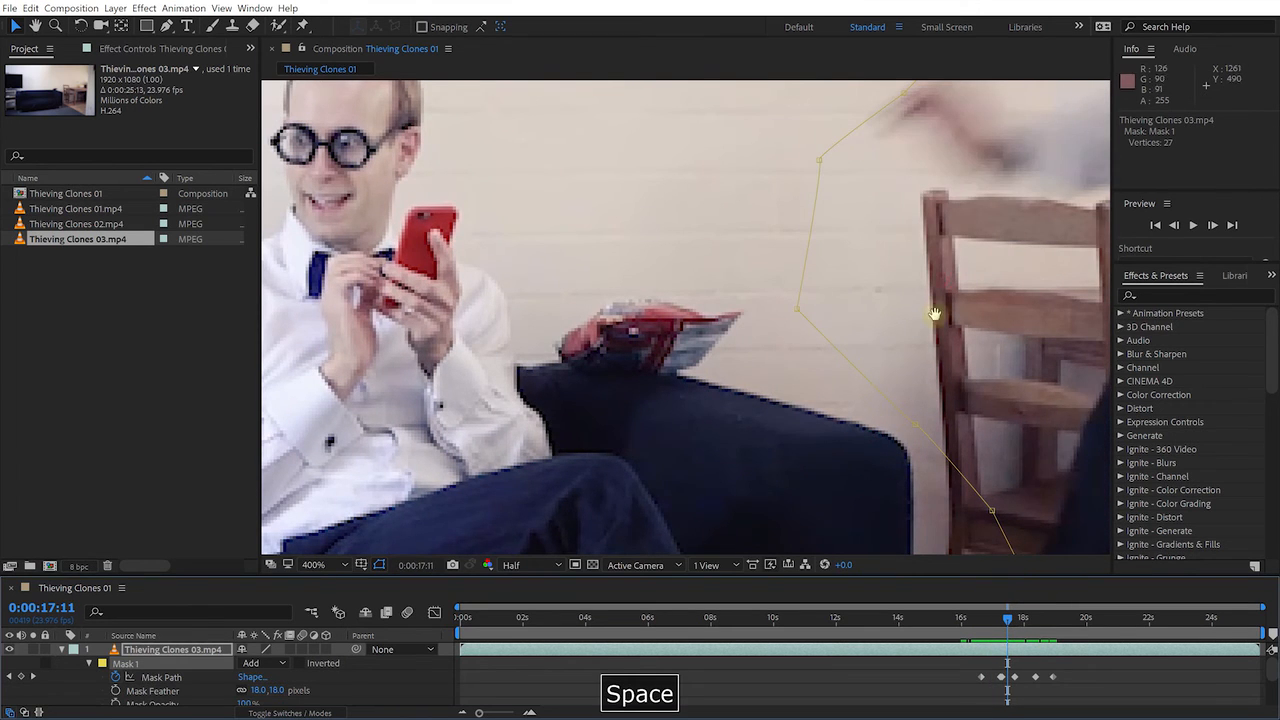
drag(941, 275, 919, 395)
drag(879, 213, 829, 194)
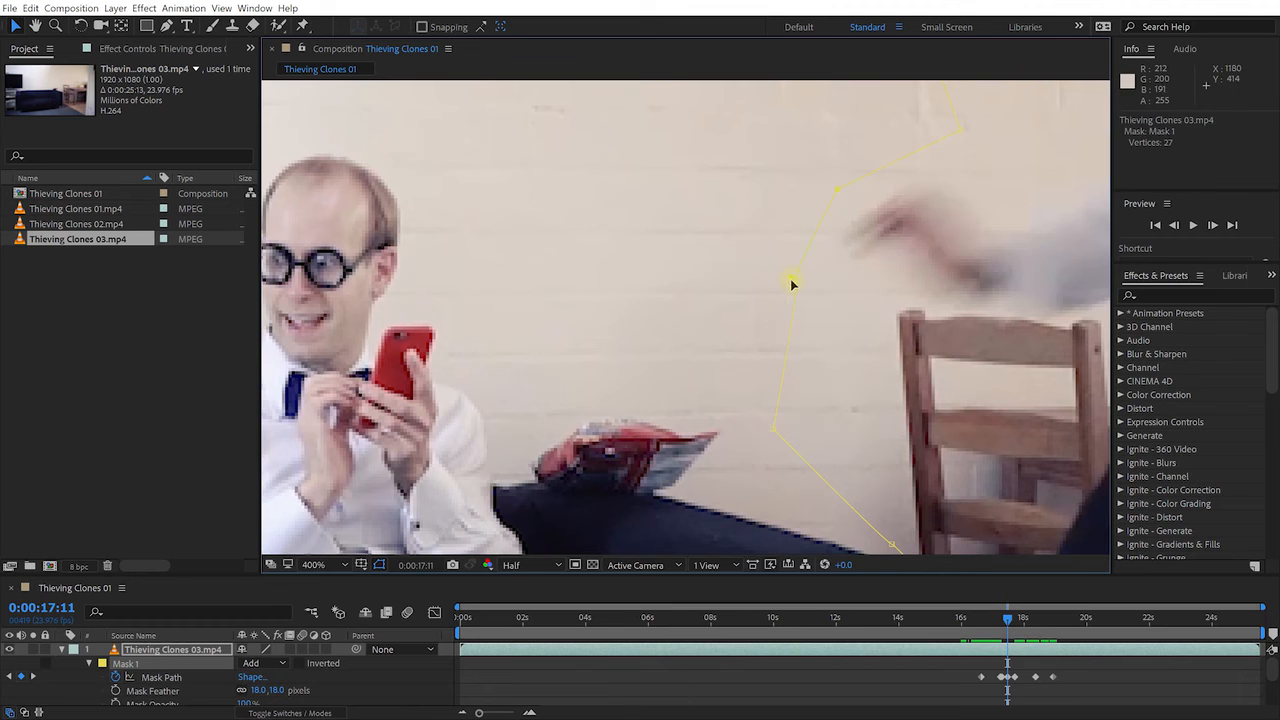
drag(785, 275, 779, 270)
- At 0:00:17:20, pull two mask vertices past the snack packet on the armrest to enclose the packet and the grabbing hand
drag(1008, 622, 1019, 621)
drag(770, 430, 528, 502)
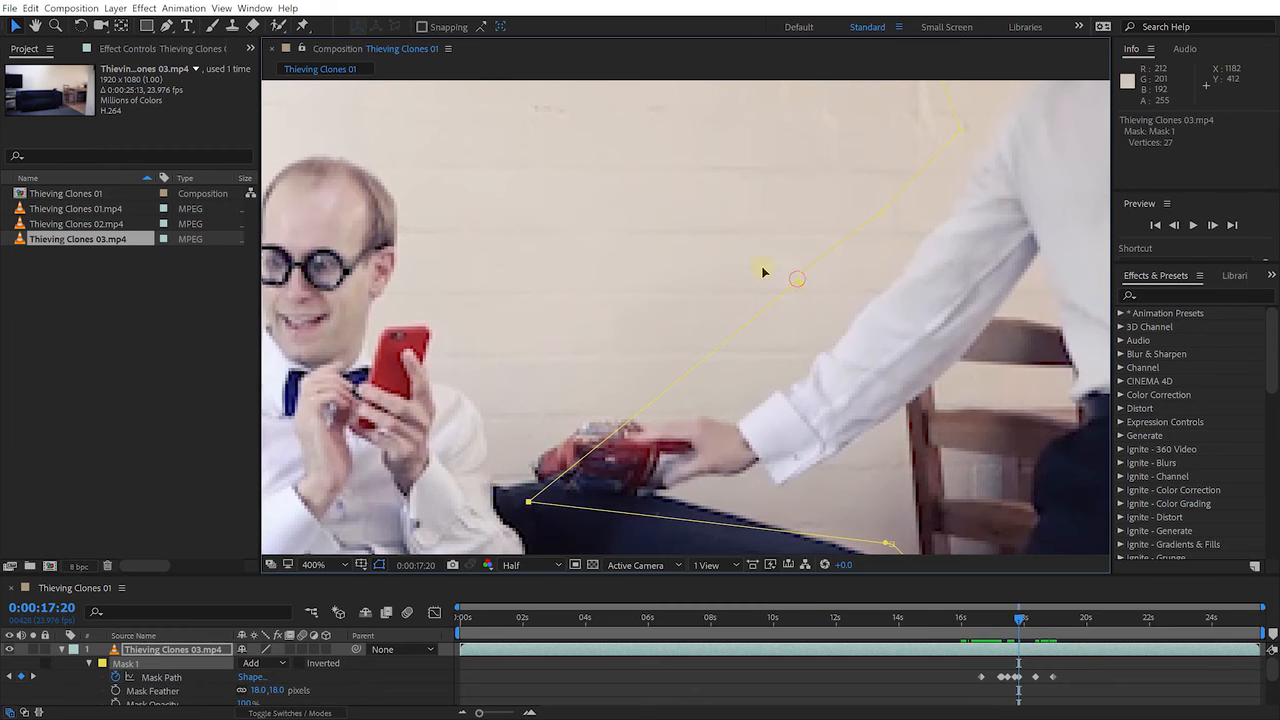
drag(790, 280, 574, 229)
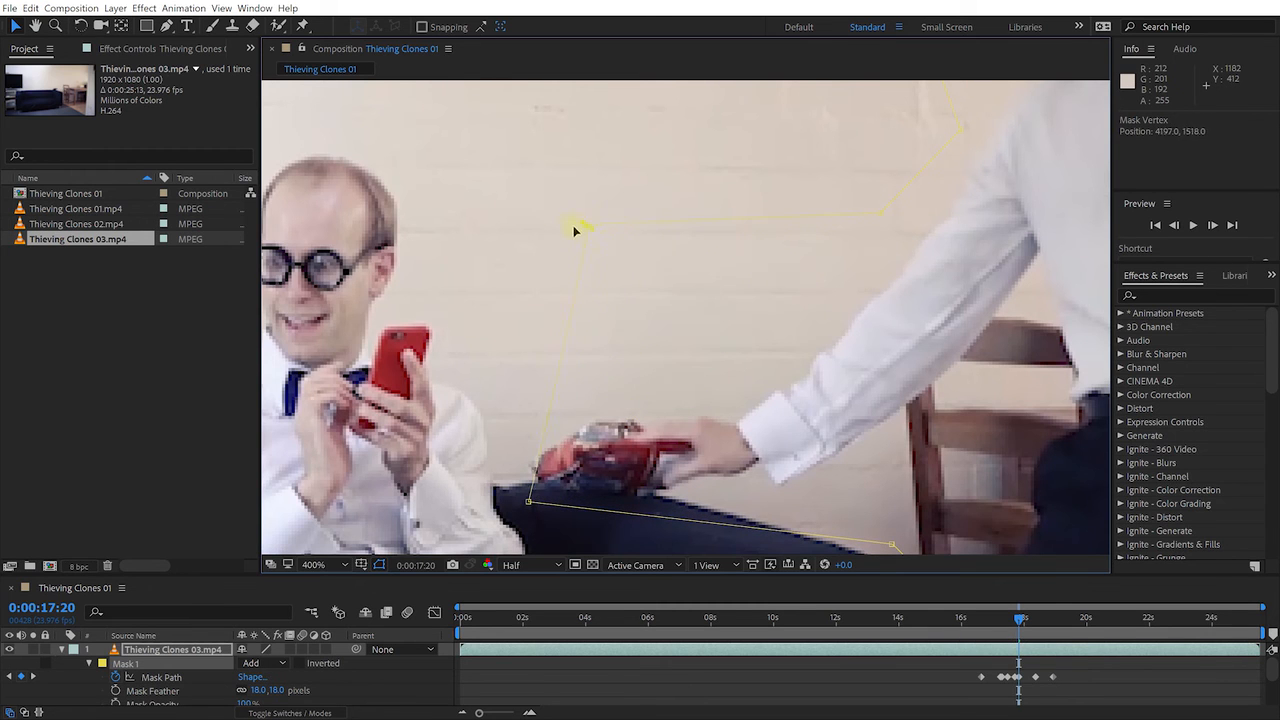
- Check the mask edge around the standing man's arm, snack packet and shoe between 0:00:17:05 and 0:00:18:06
click(1021, 621)
mouse_move(1024, 624)
mouse_down()
mouse_move(1014, 628)
mouse_move(1032, 628)
mouse_up()
key(space)
drag(916, 399, 780, 100)
drag(845, 540, 834, 317)
drag(785, 240, 895, 580)
drag(863, 254, 931, 427)
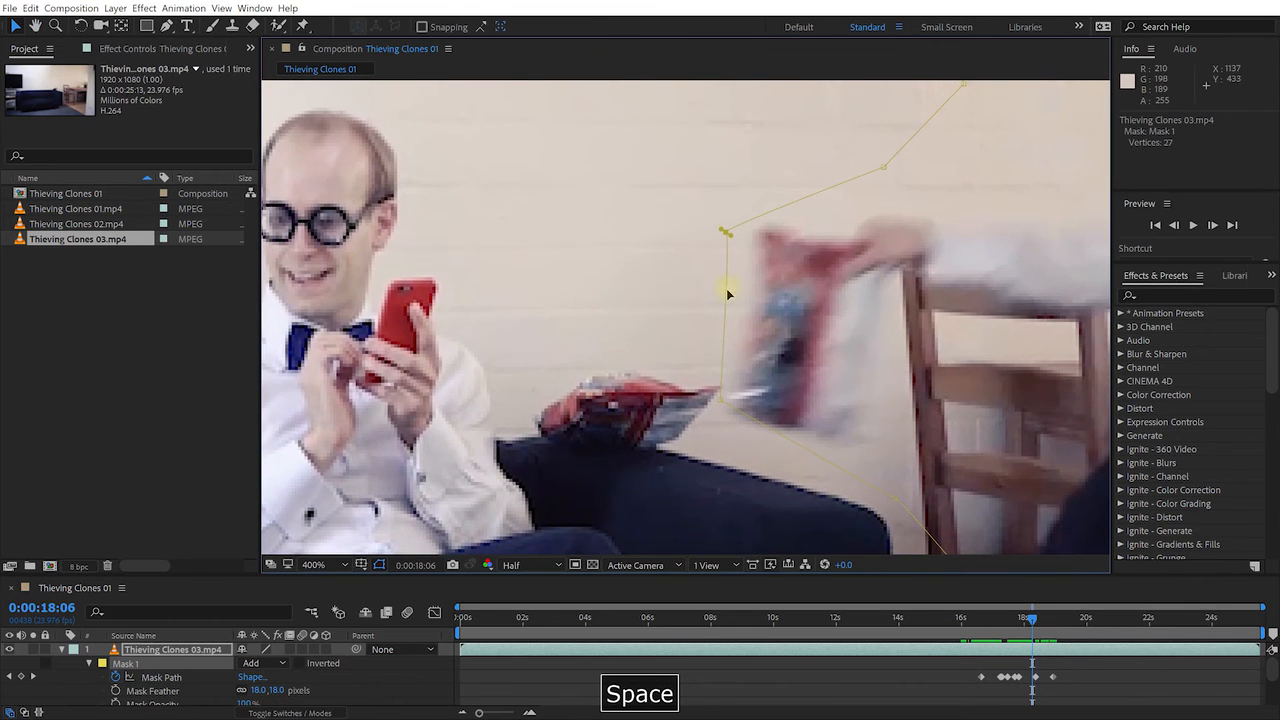
drag(1030, 622, 1014, 628)
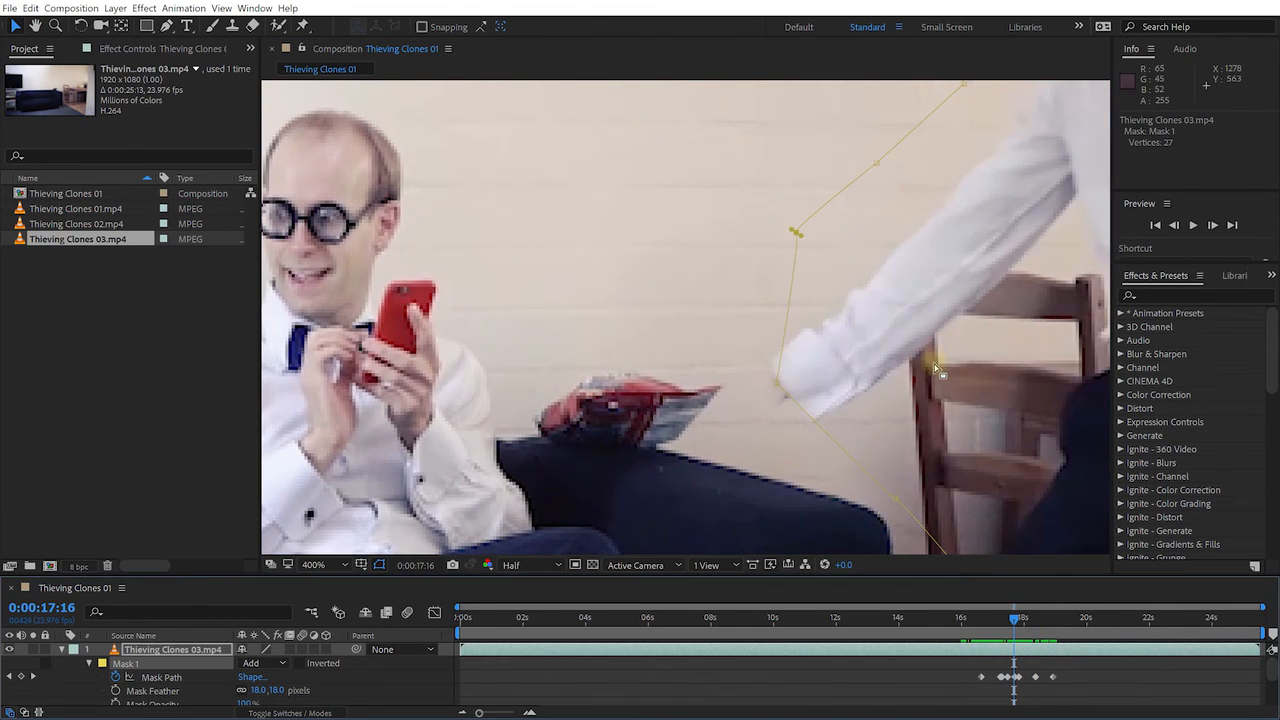
scroll(950, 378, down, 1)
key(space)
drag(950, 378, 790, 250)
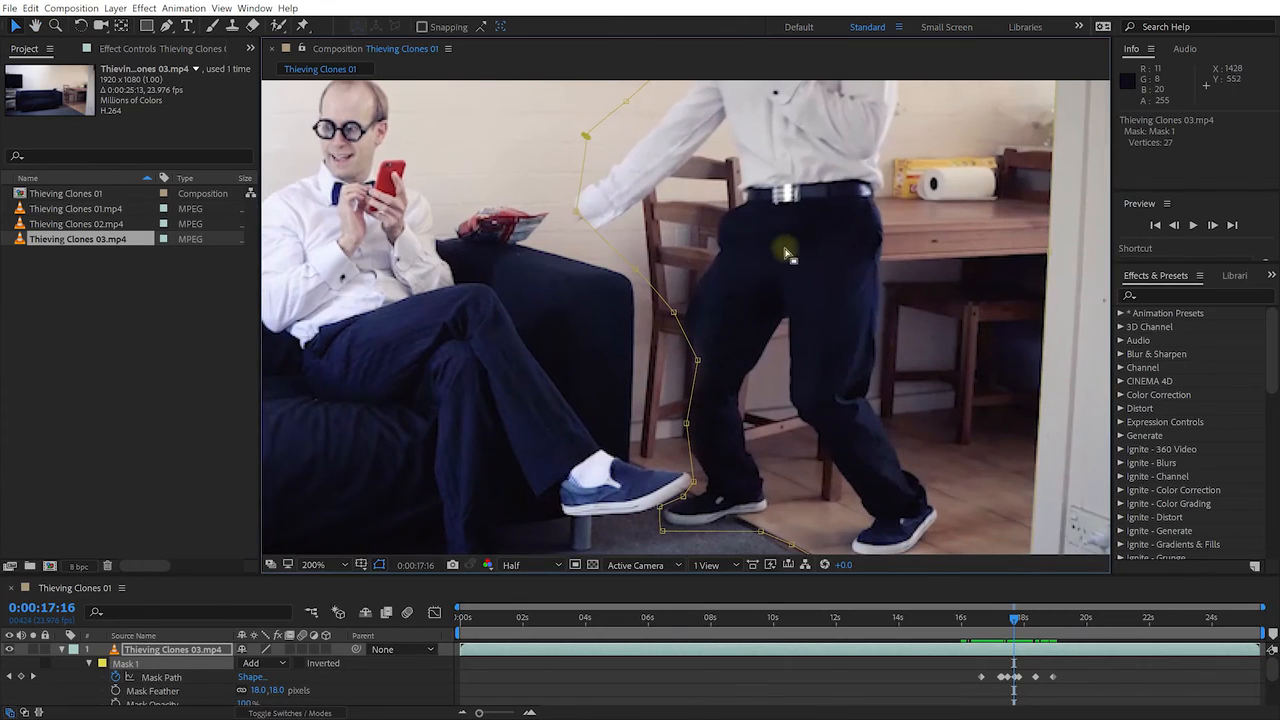
drag(1013, 622, 1000, 622)
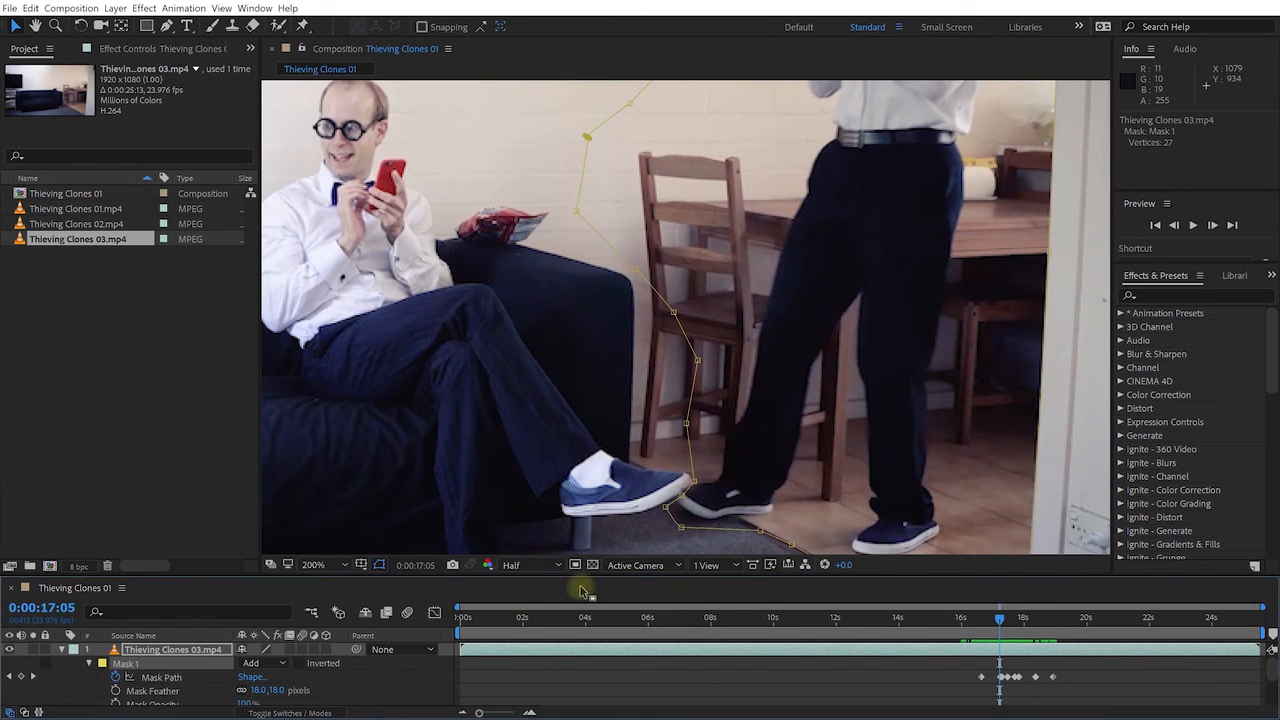
- Zoom the timeline in on the Mask Path keyframes and go to the one at 0:00:17:17
drag(458, 607, 954, 608)
drag(587, 622, 615, 640)
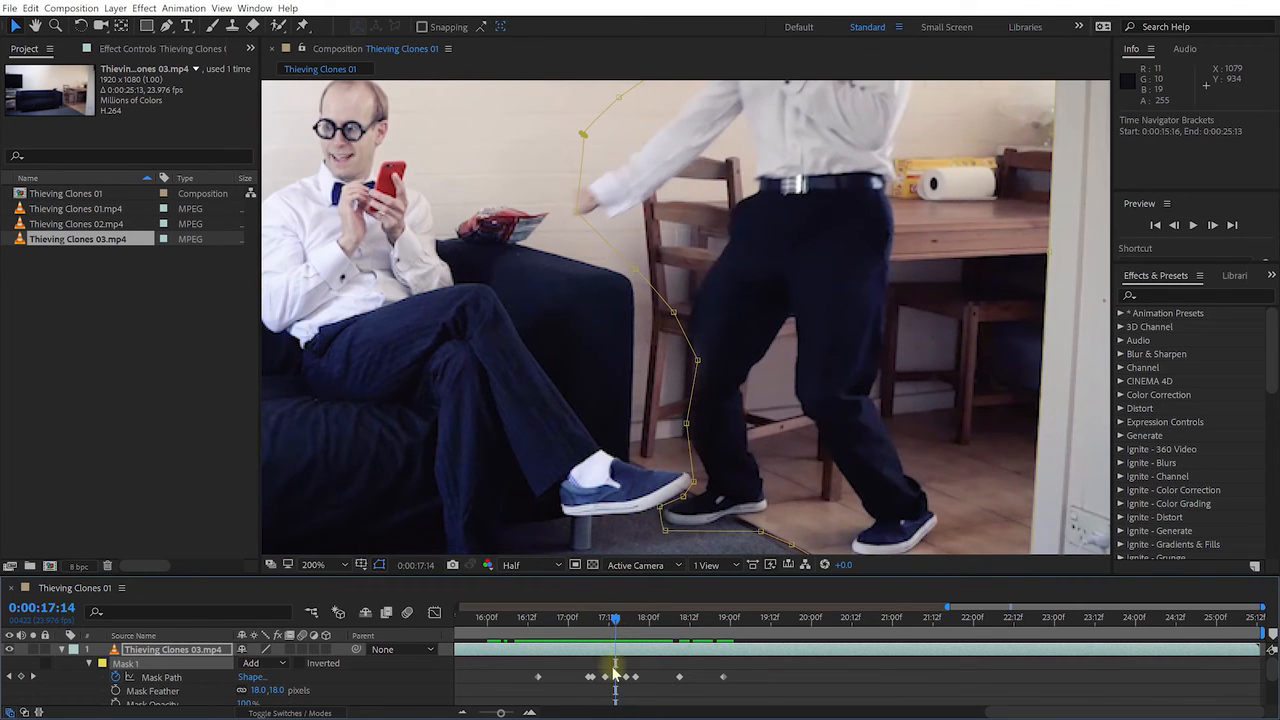
key(j)
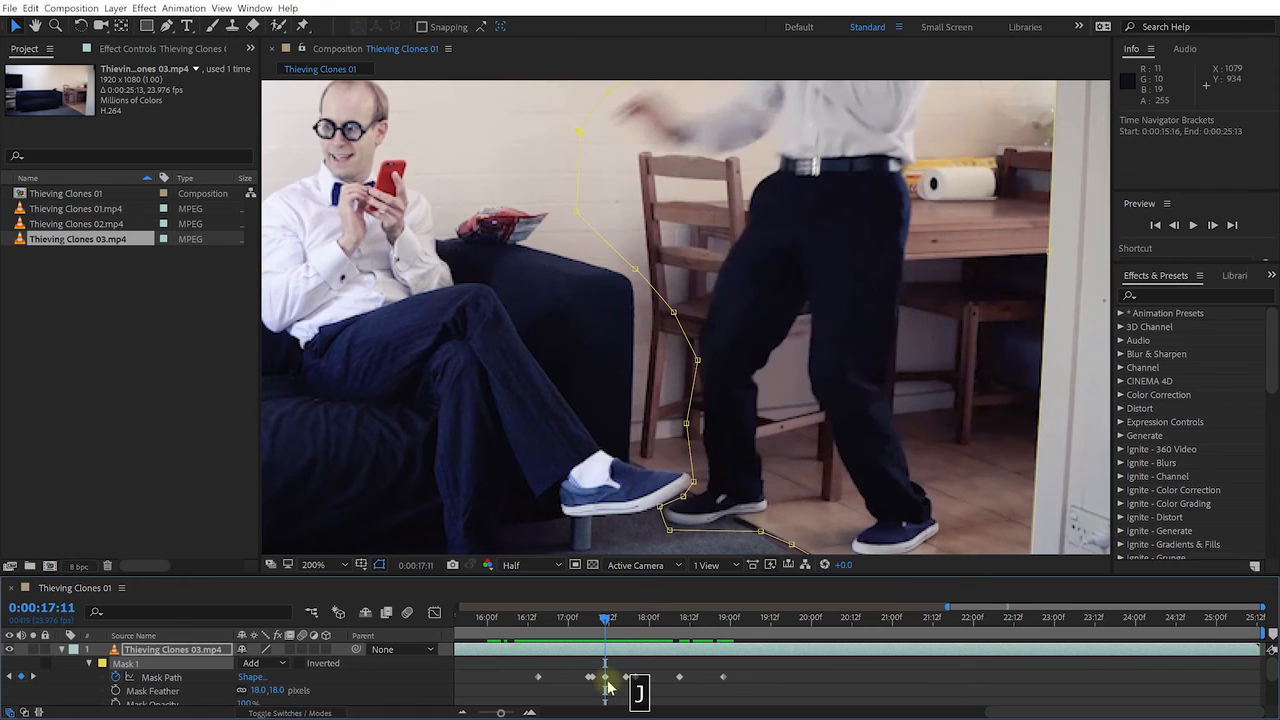
key(k)
key(j)
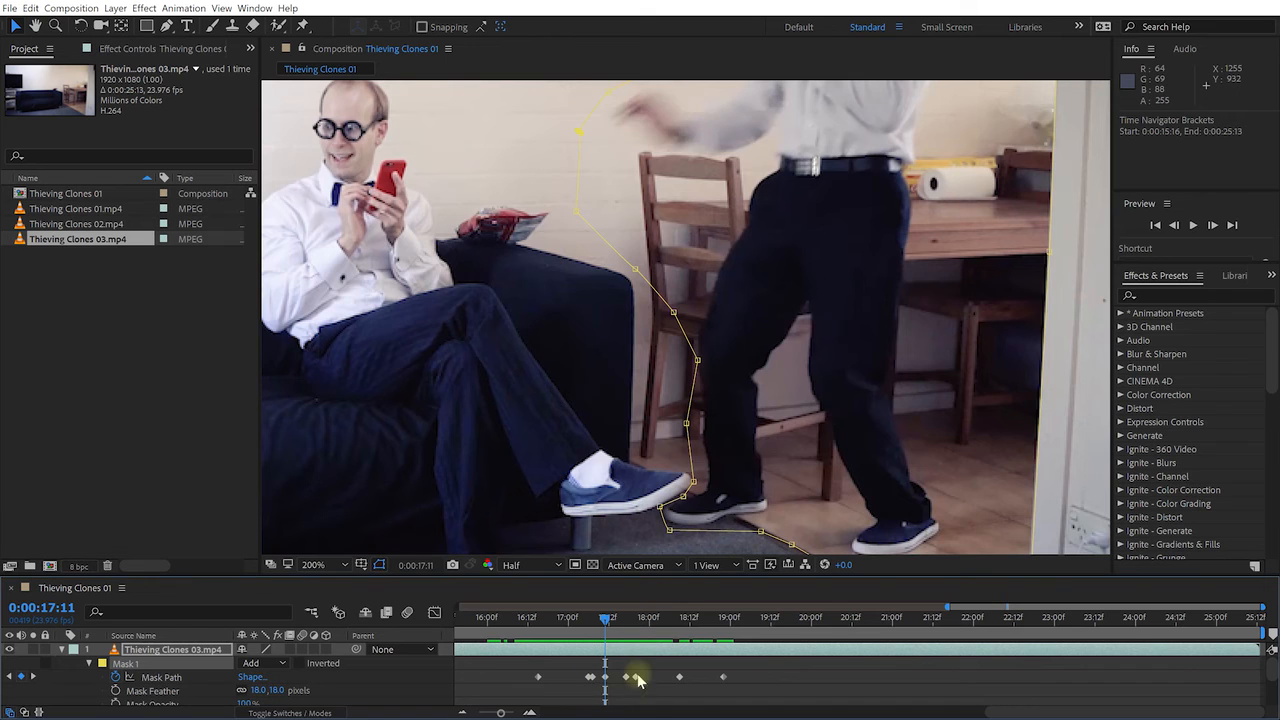
key(k)
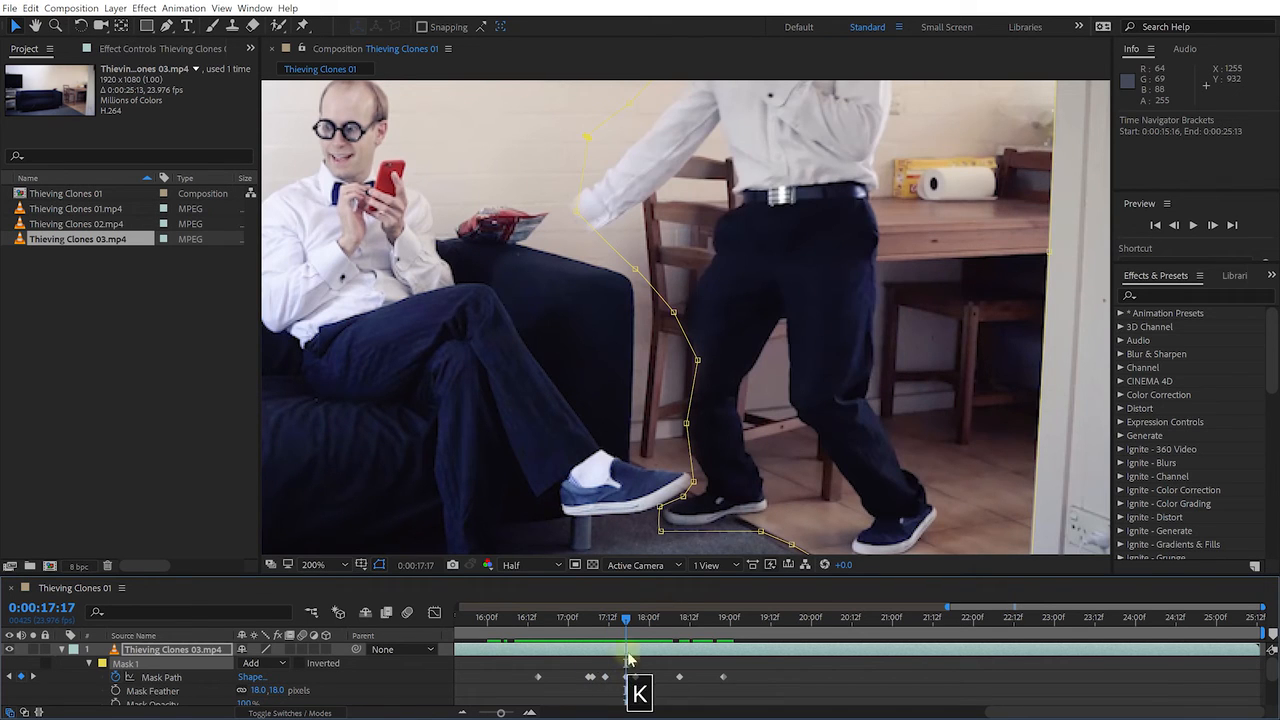
- At 0:00:17:17, extend the mask across the wall and armrest to enclose the snack packet and reaching hand, refining the vertices beside the packet
drag(583, 216, 497, 251)
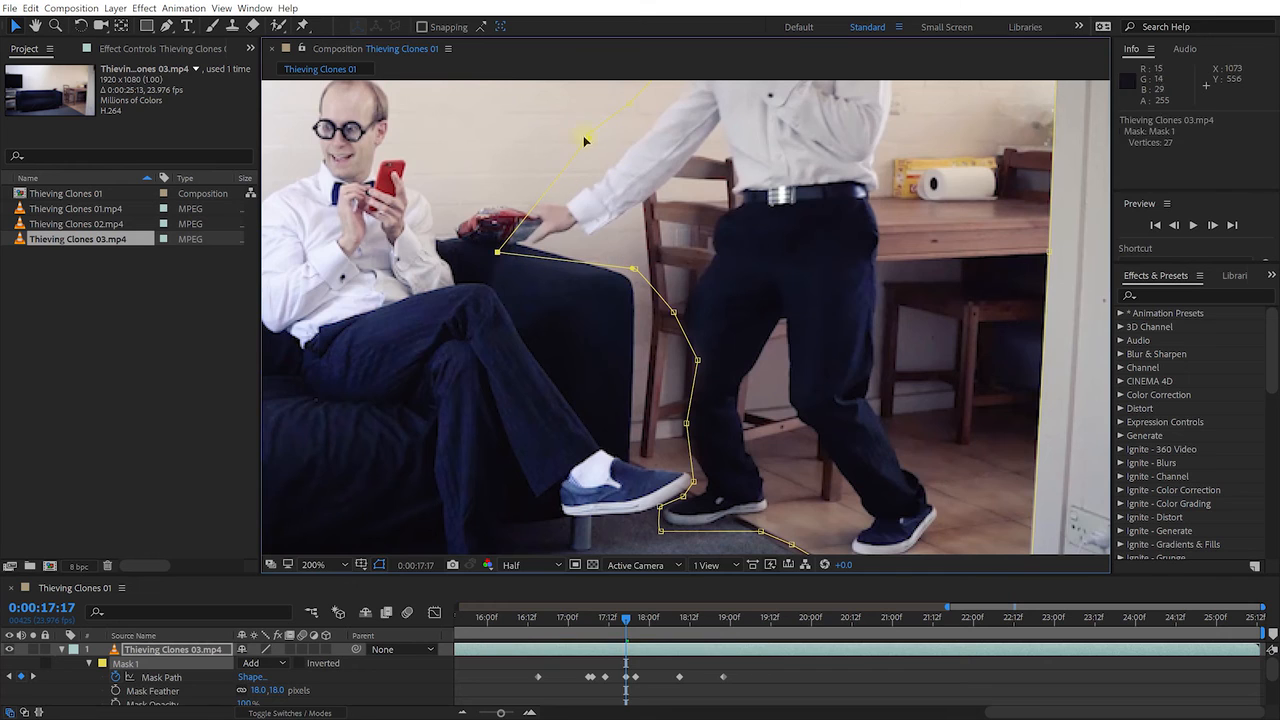
drag(587, 138, 447, 218)
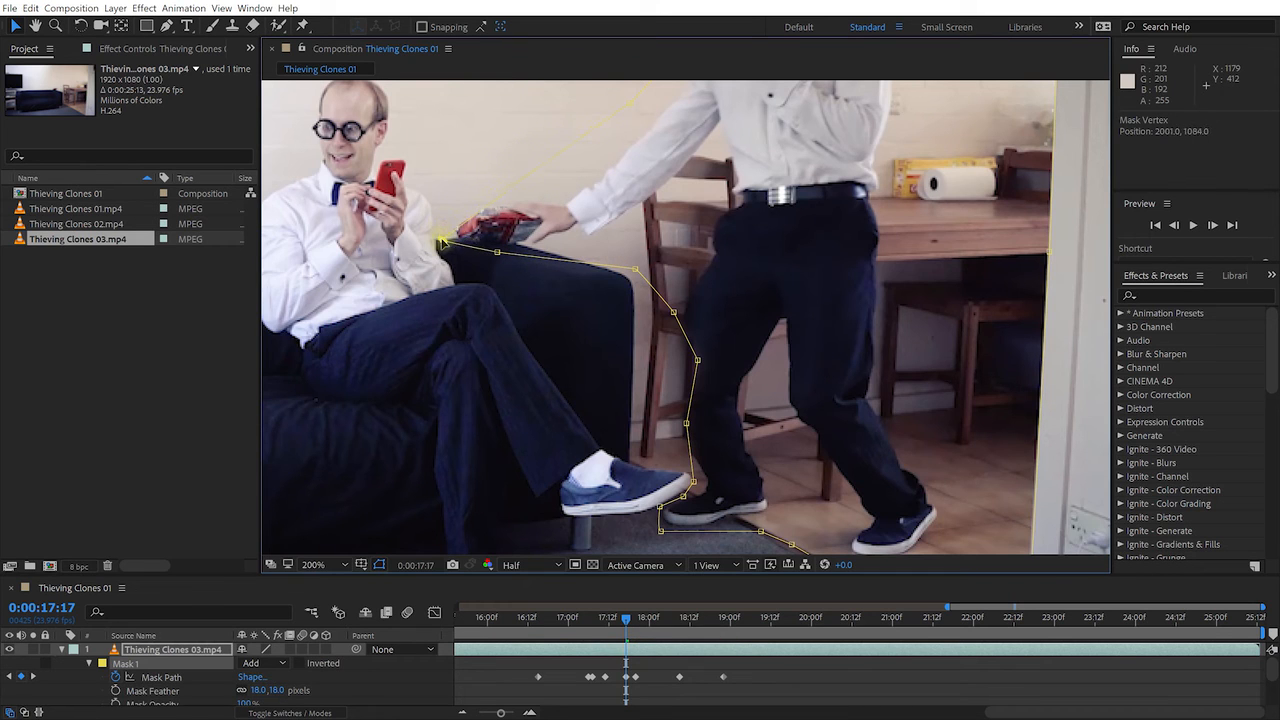
drag(626, 105, 447, 135)
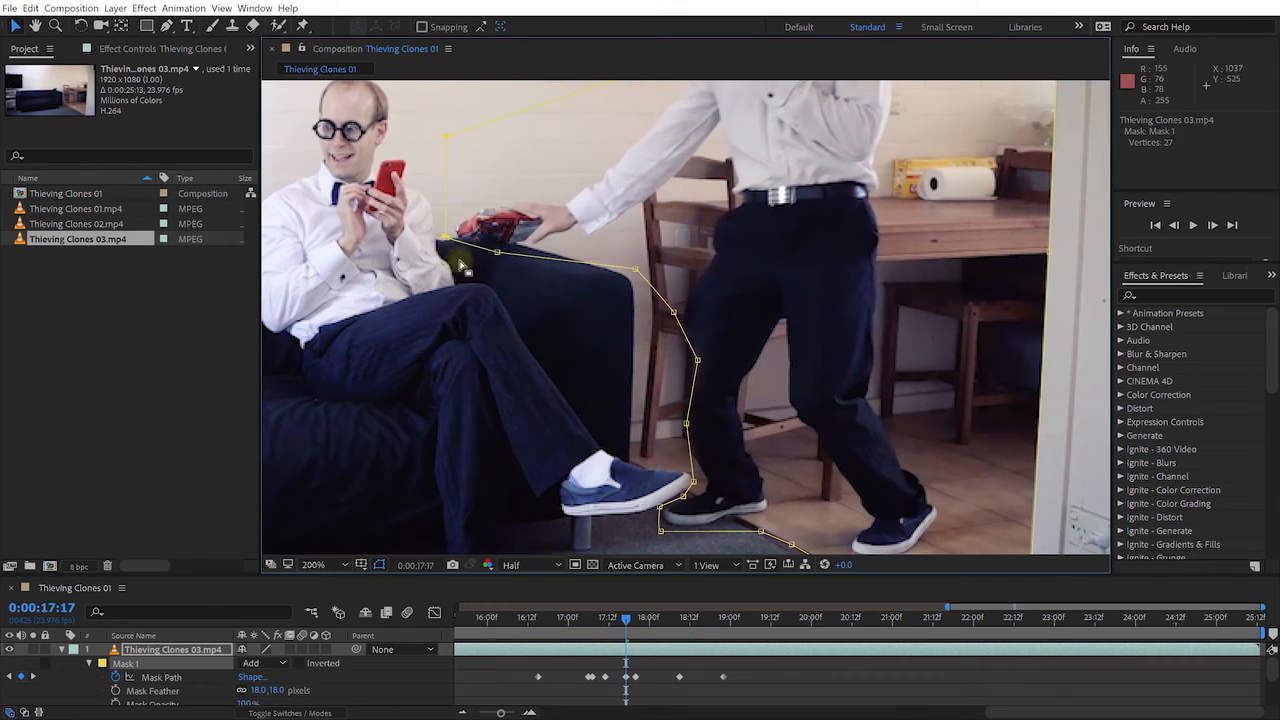
drag(497, 252, 501, 258)
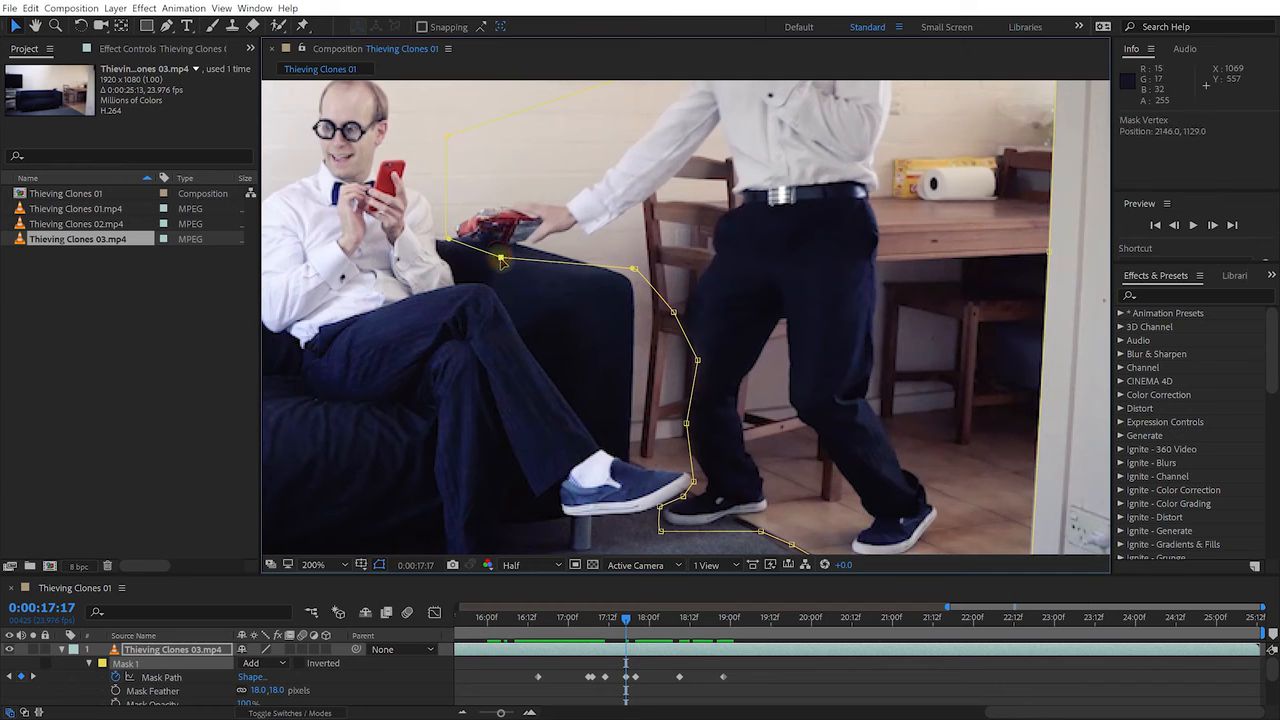
click(621, 620)
mouse_move(621, 628)
mouse_down()
mouse_move(610, 632)
mouse_move(624, 636)
mouse_up()
key(k)
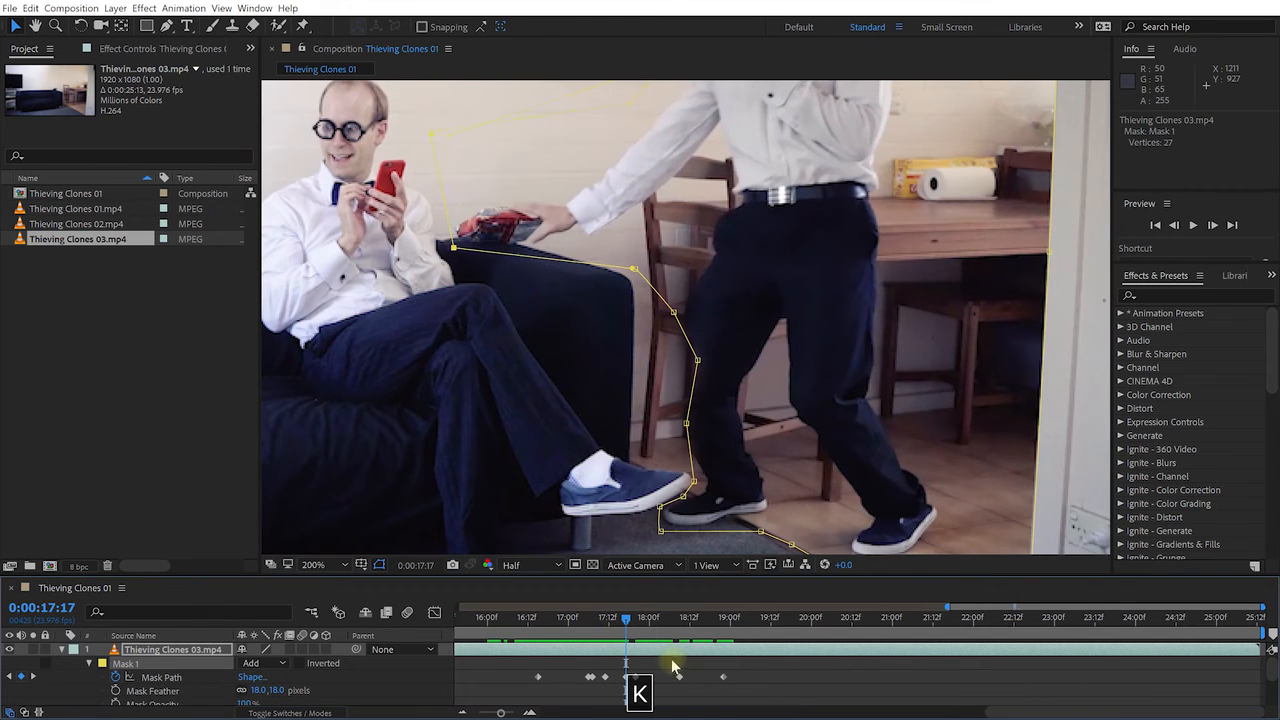
drag(454, 248, 454, 248)
click(432, 132)
- At the 0:00:18:09 keyframe, extend the mask over the armrest to hide the duplicate snack packet beside the seated man
key(k)
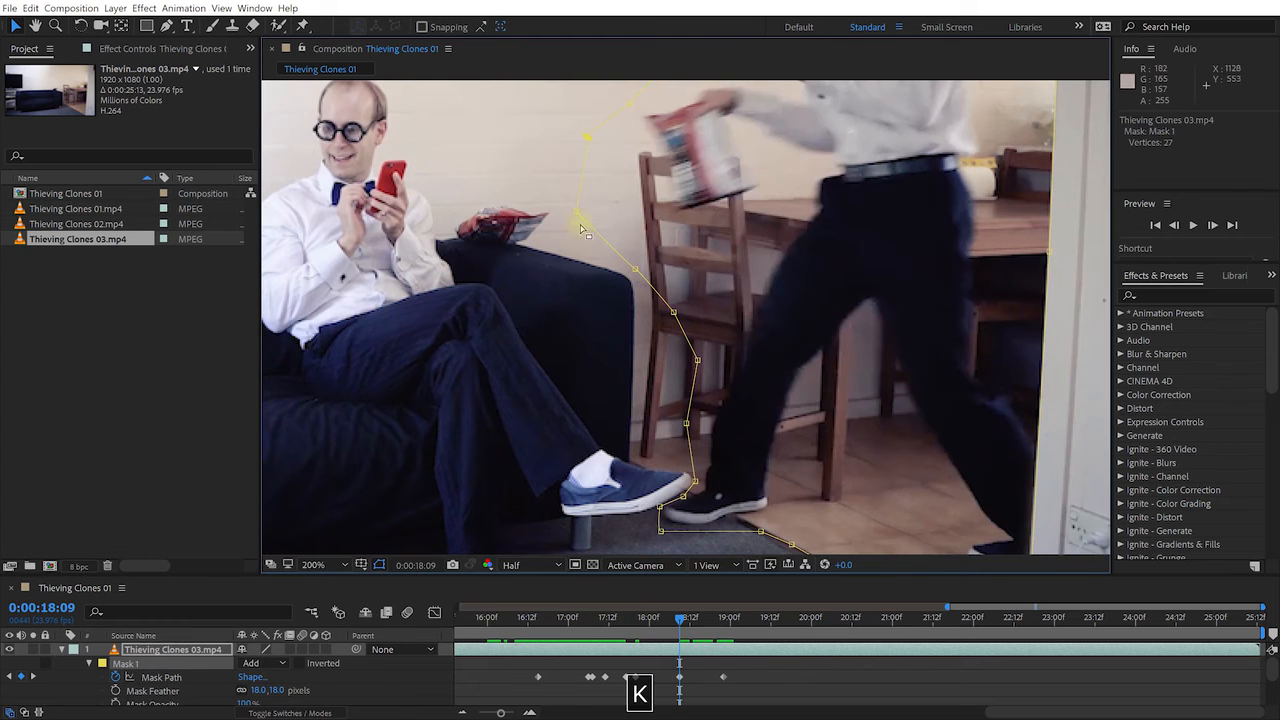
mouse_move(680, 621)
mouse_down()
mouse_move(631, 621)
mouse_move(681, 630)
mouse_up()
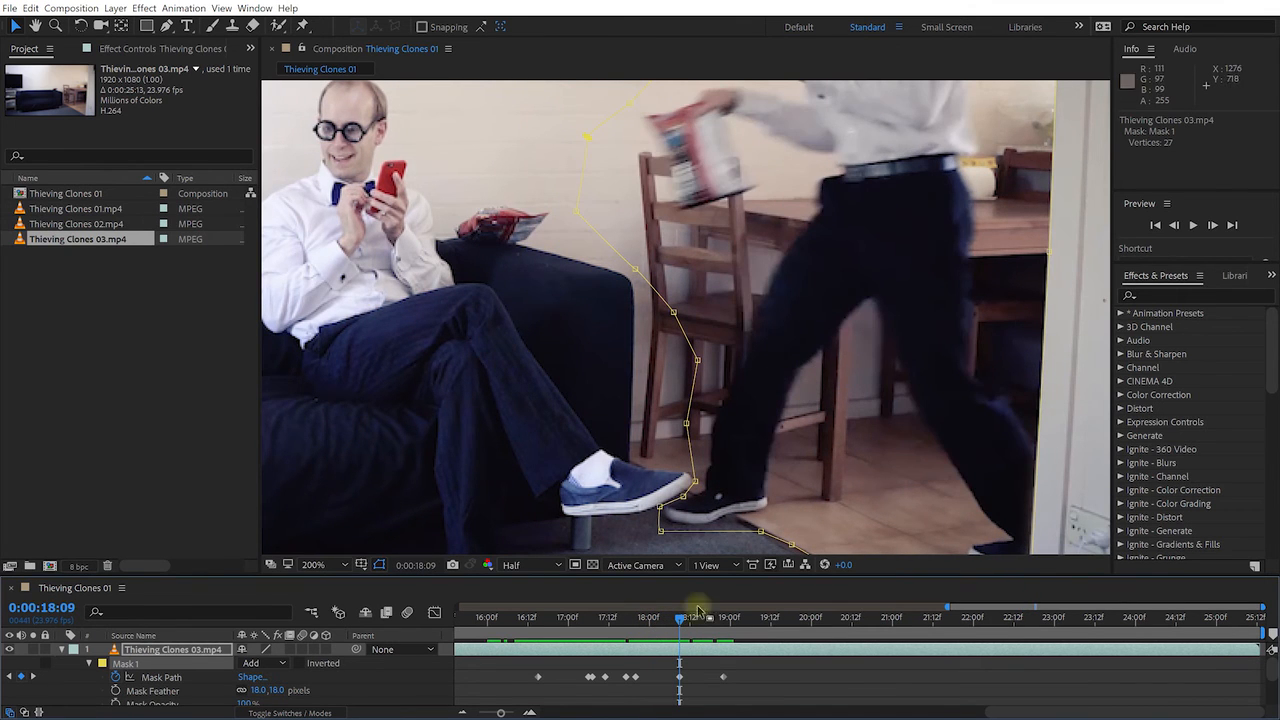
click(680, 677)
drag(578, 213, 461, 241)
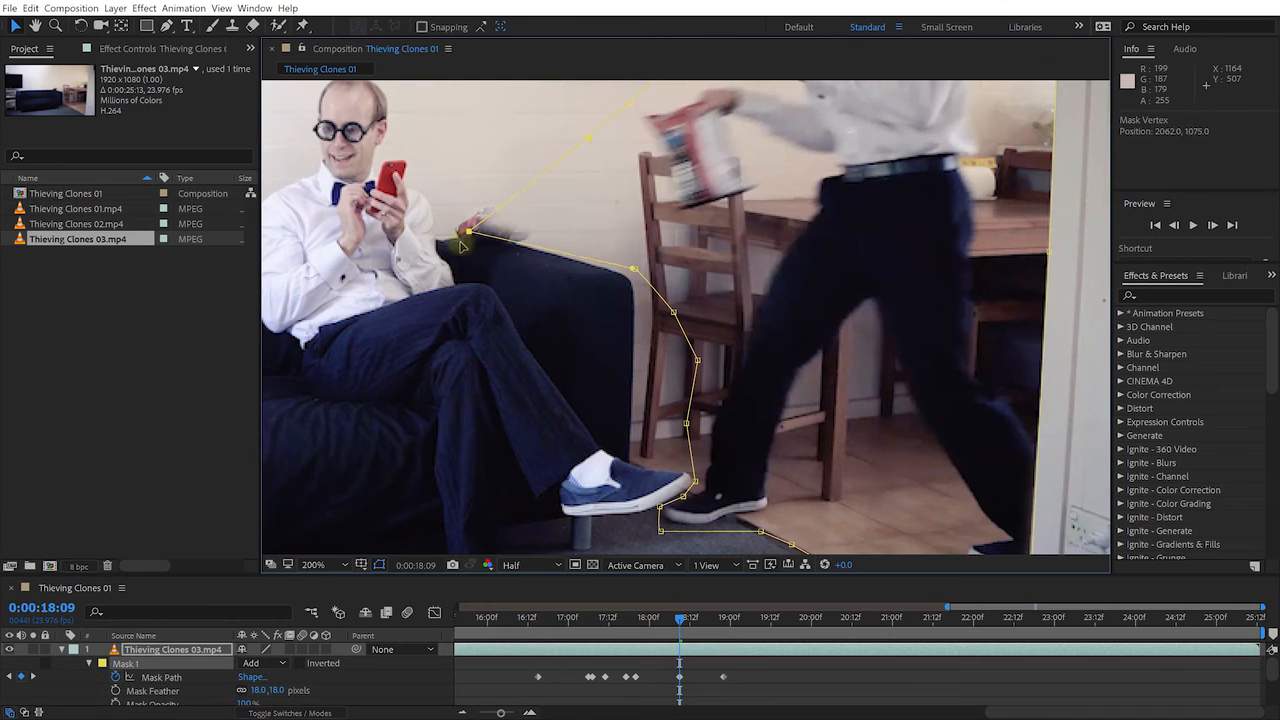
drag(585, 139, 443, 171)
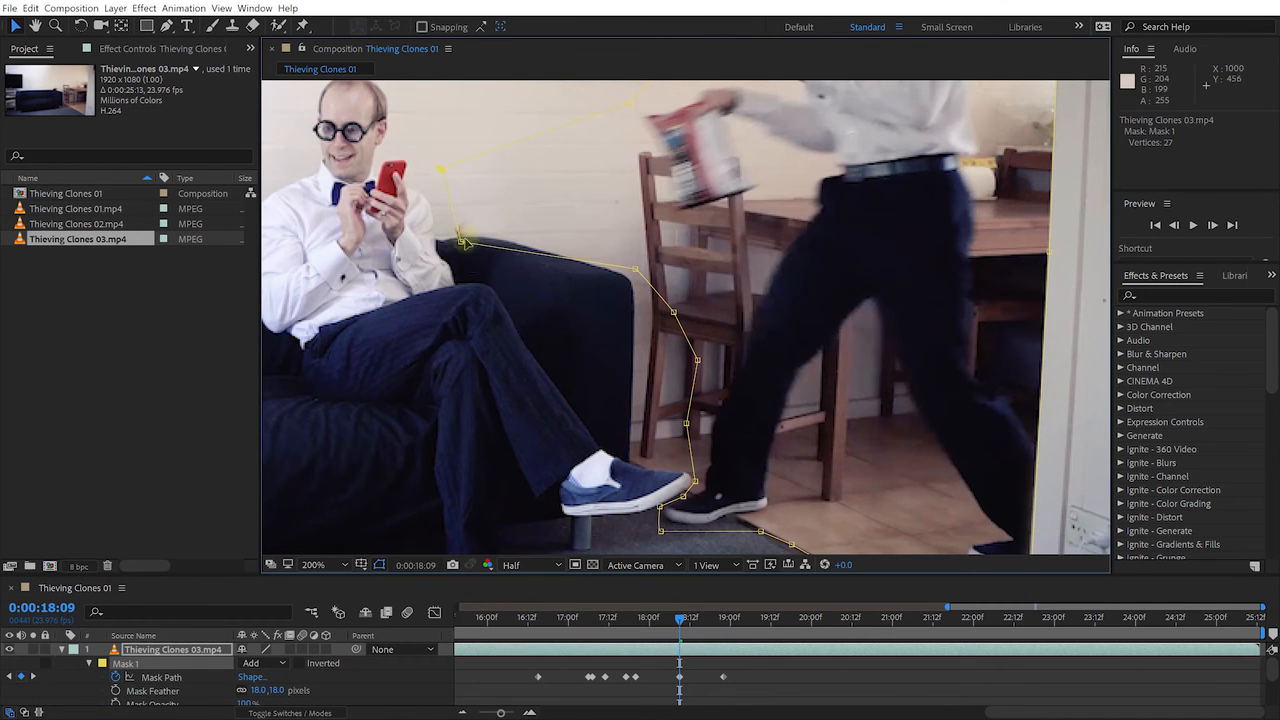
drag(461, 242, 446, 247)
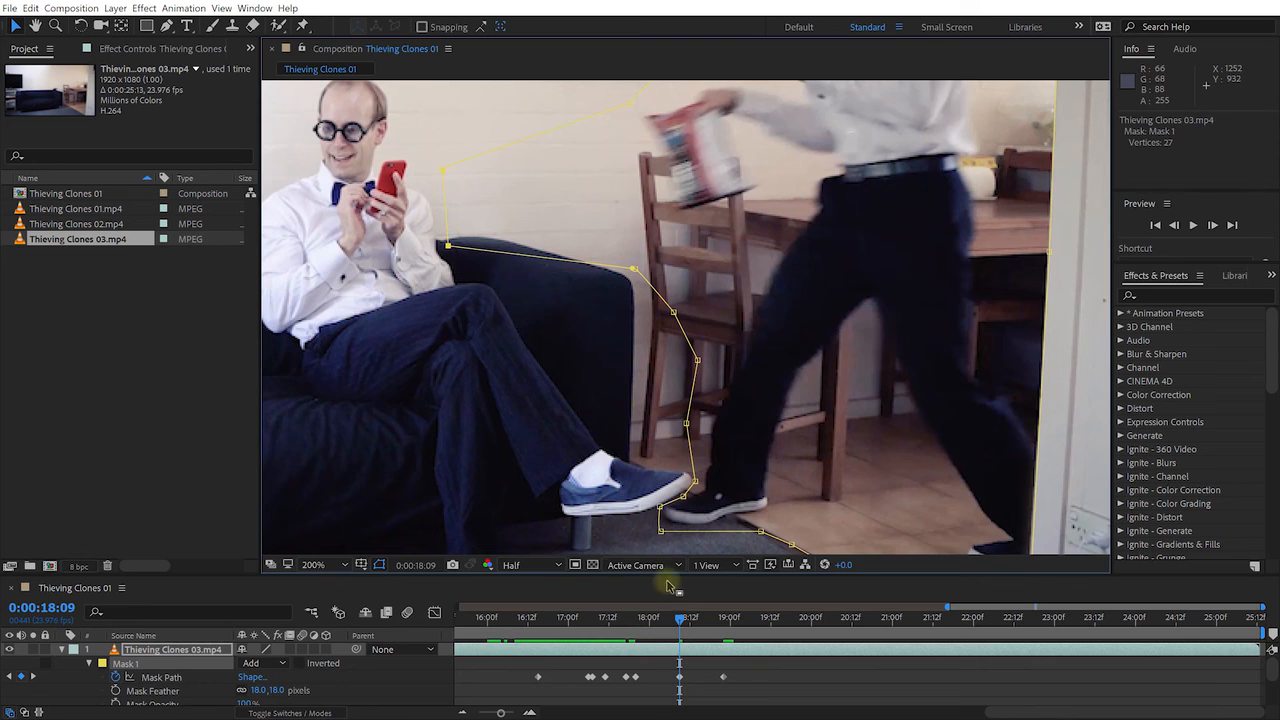
- At the 0:00:18:22 keyframe, extend the mask over the packet's spot on the armrest and lower its corner vertex onto the sofa
key(k)
drag(577, 213, 451, 242)
drag(588, 139, 448, 168)
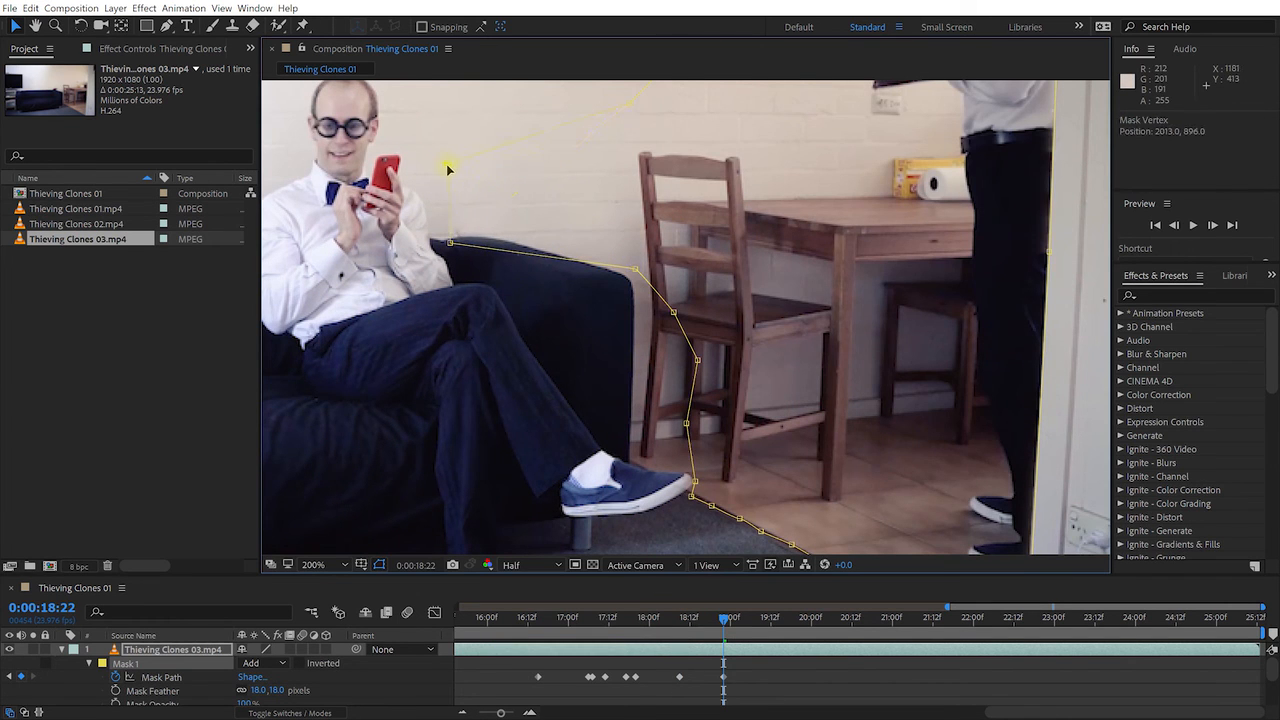
drag(450, 243, 444, 245)
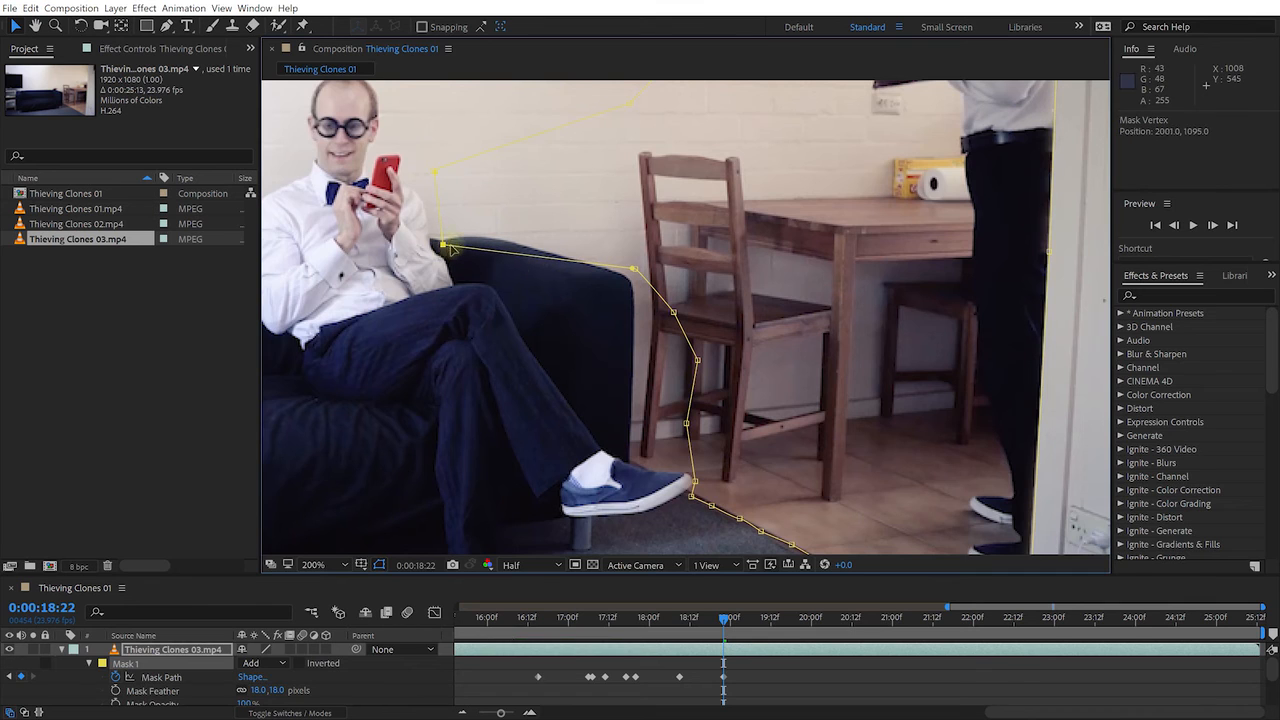
drag(634, 269, 607, 288)
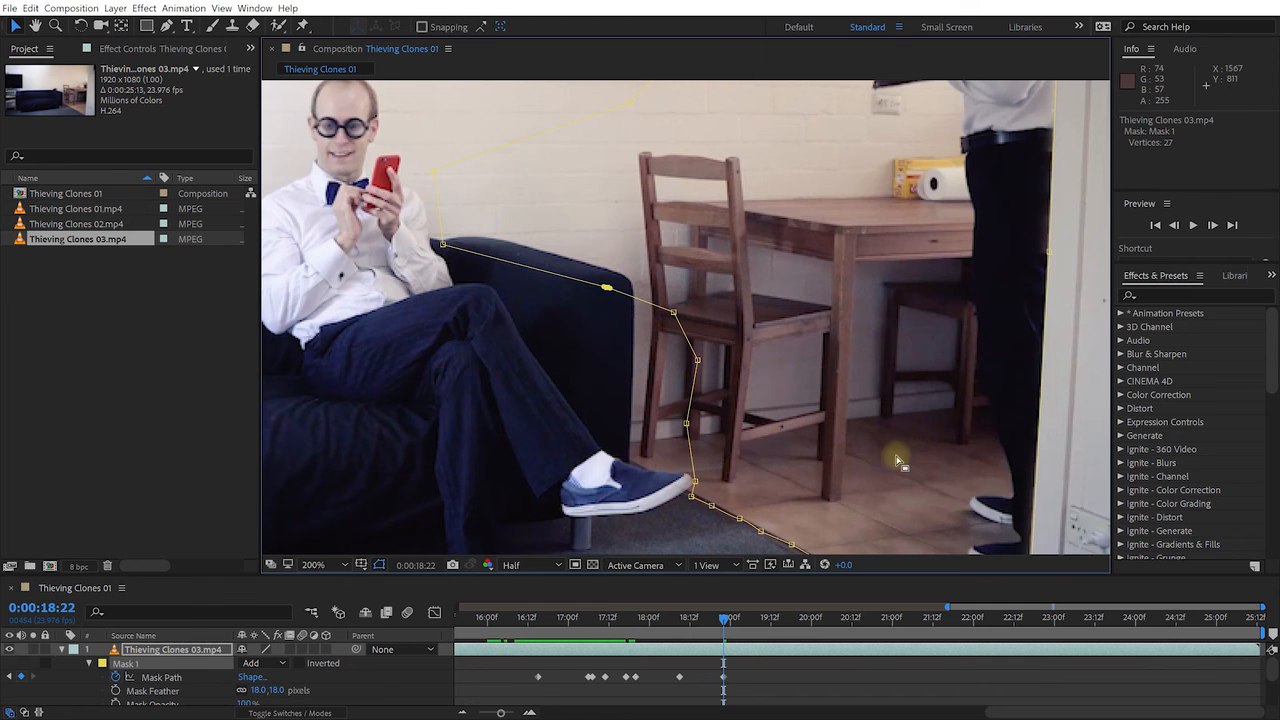
- Check the mask at 0:00:19:09, fit the whole composition in the viewer and collapse the Thieving Clones 03.mp4 layer's properties
drag(735, 622, 757, 658)
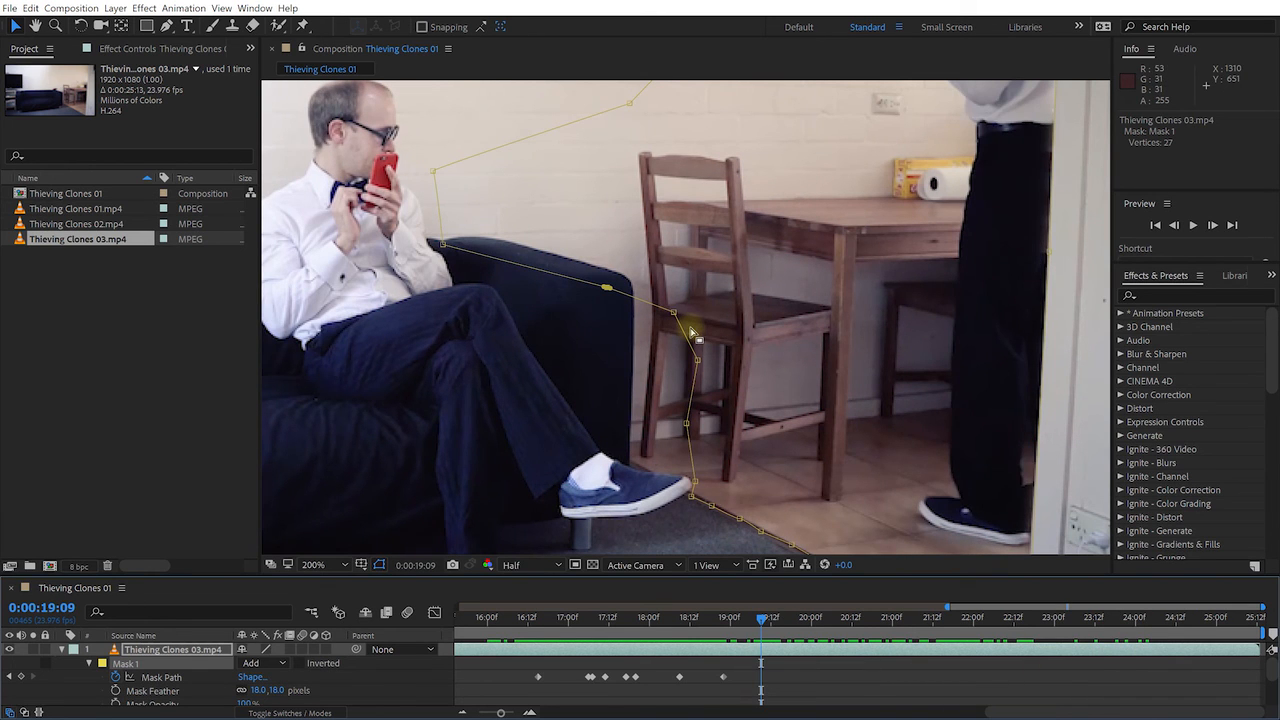
key(alt+slash)
key(u)
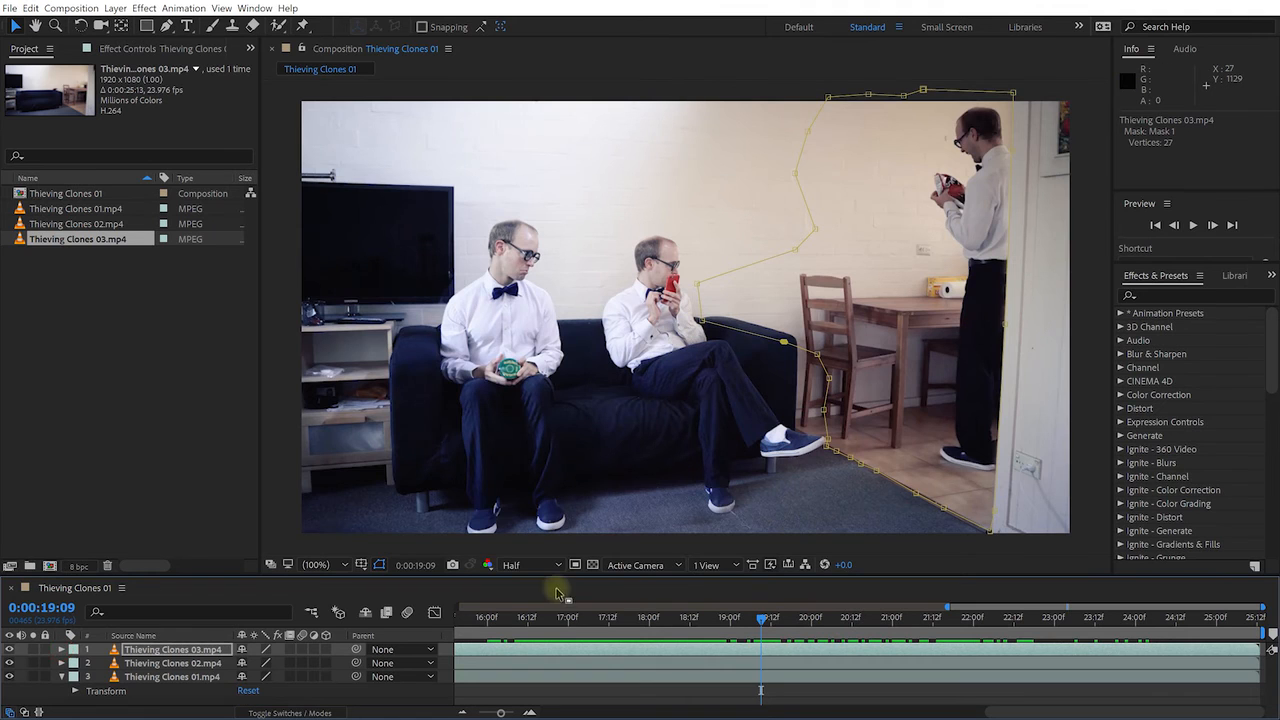
- Return to 0:00:00:00, show the composition's full duration in the timeline and play back the finished clone effect
drag(762, 625, 280, 640)
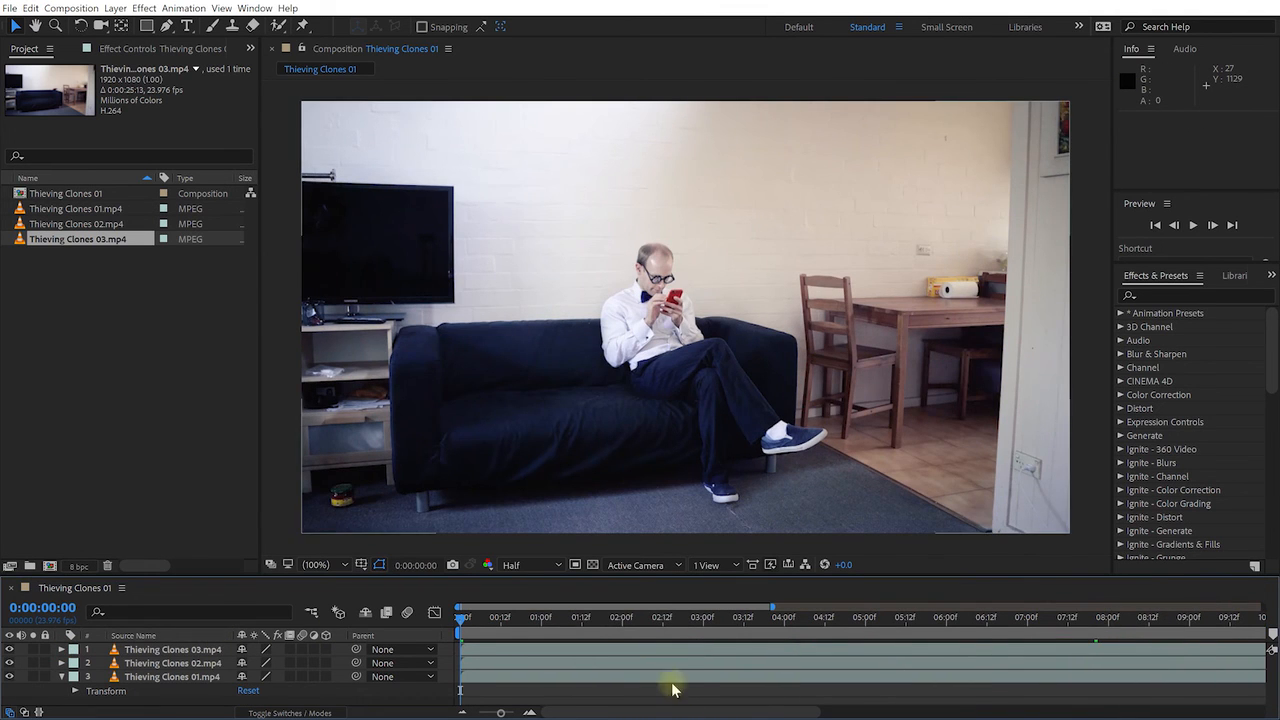
key(minus)
key(minus)
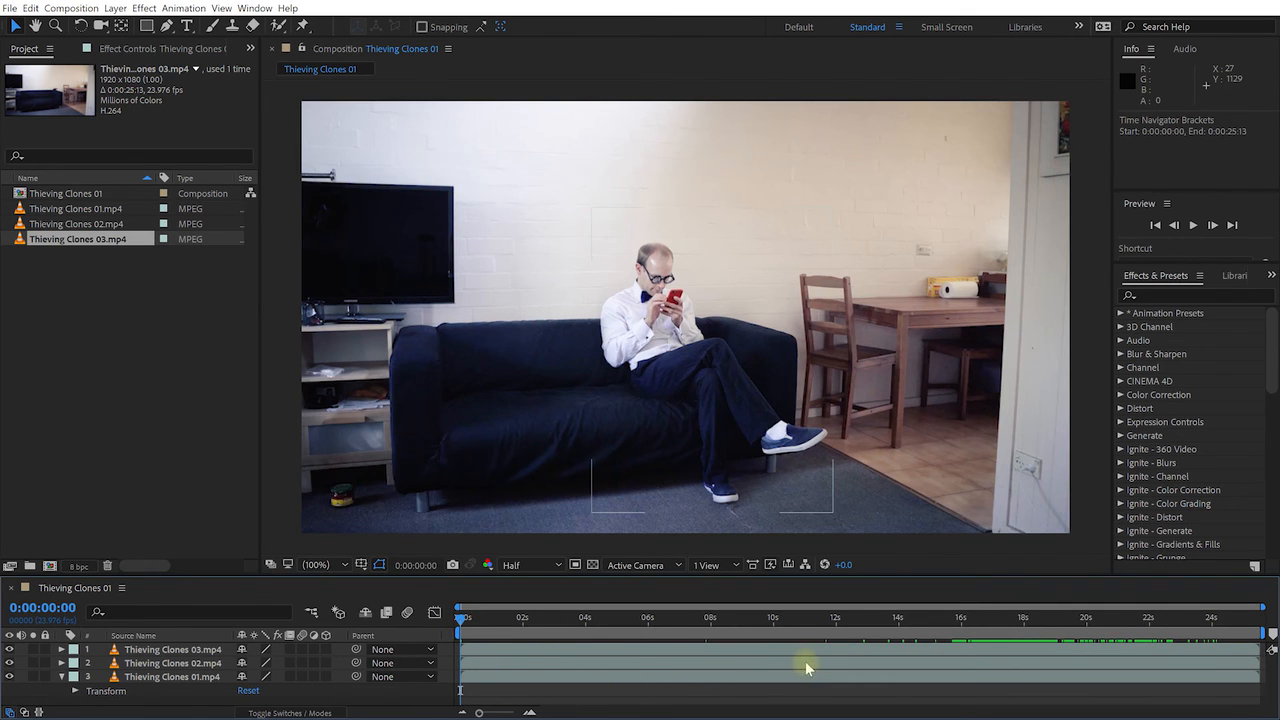
key(space)
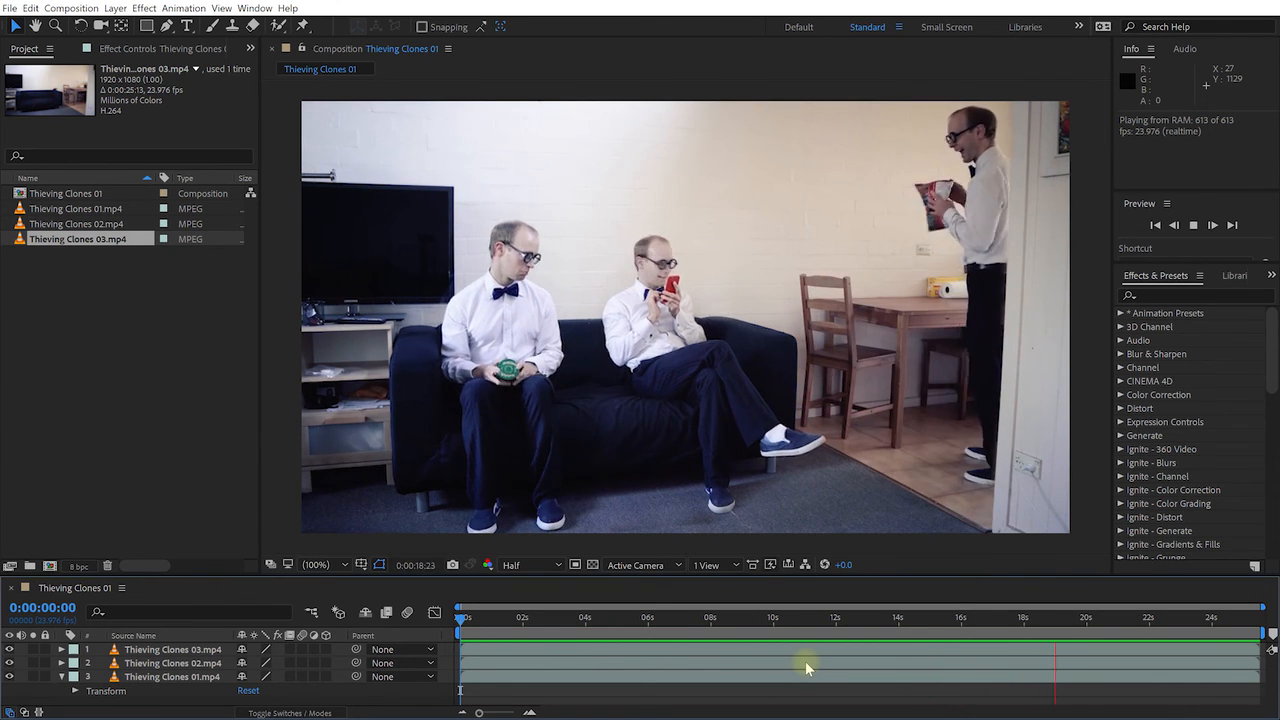
- Stop the playback, hide the Thieving Clones 03.mp4 and Thieving Clones 02.mp4 layers and move the playhead to 0:00:09:19
key(space)
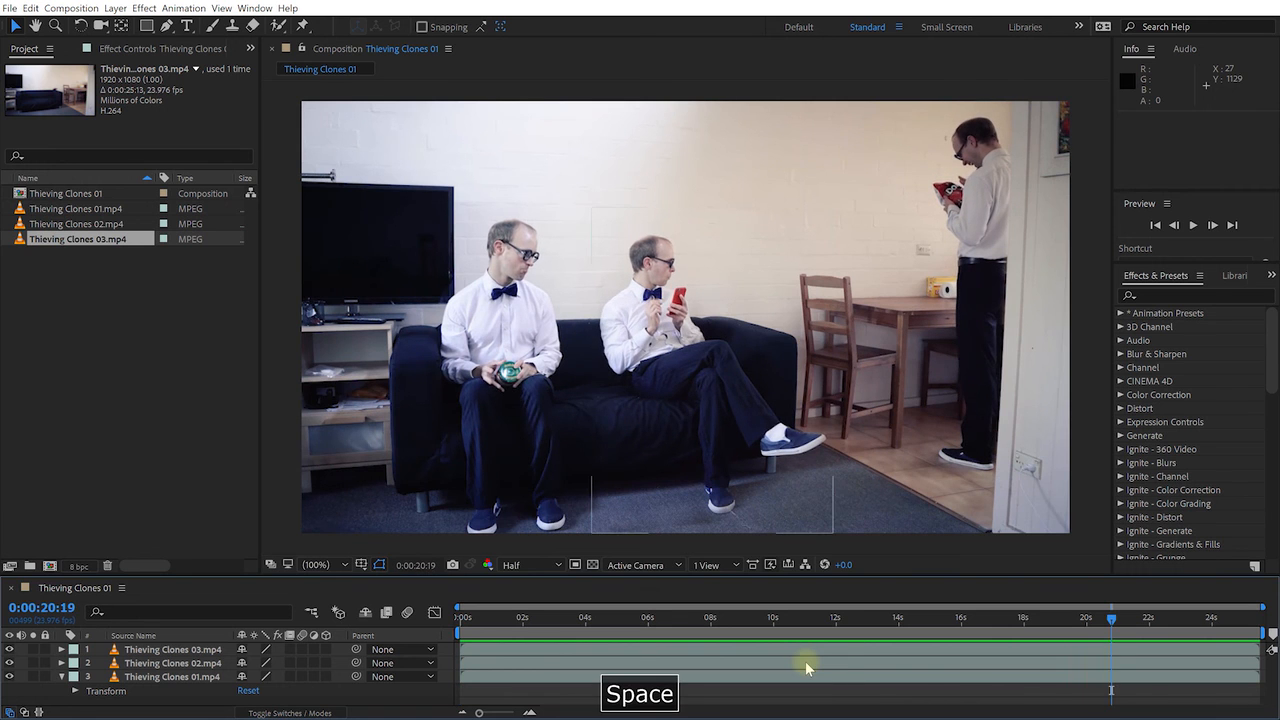
drag(1111, 618, 1129, 651)
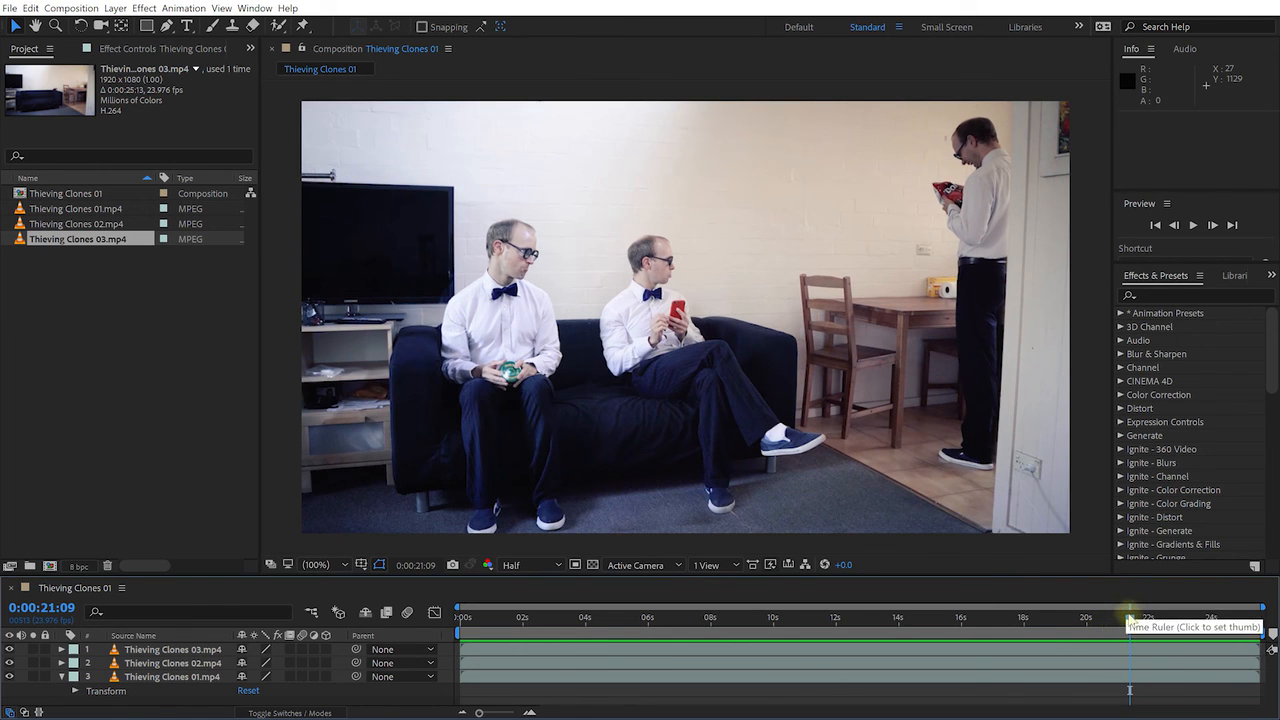
click(10, 649)
click(10, 663)
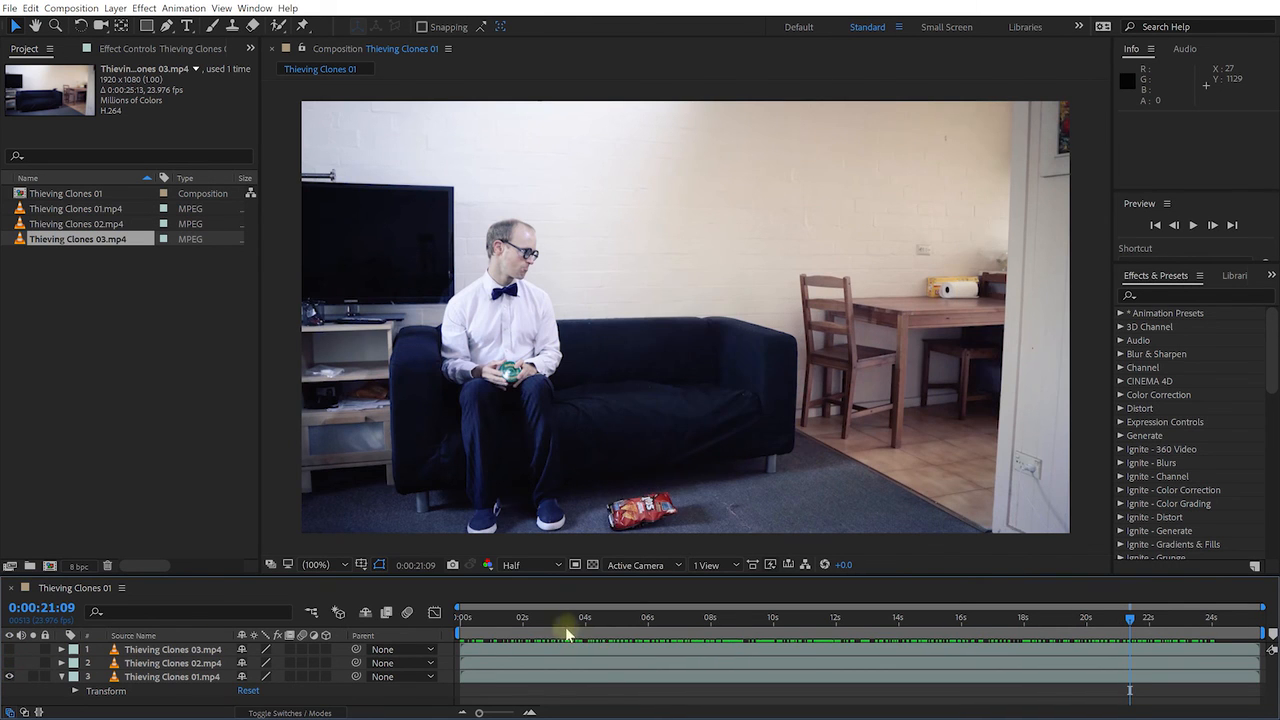
click(567, 617)
drag(609, 631, 767, 632)
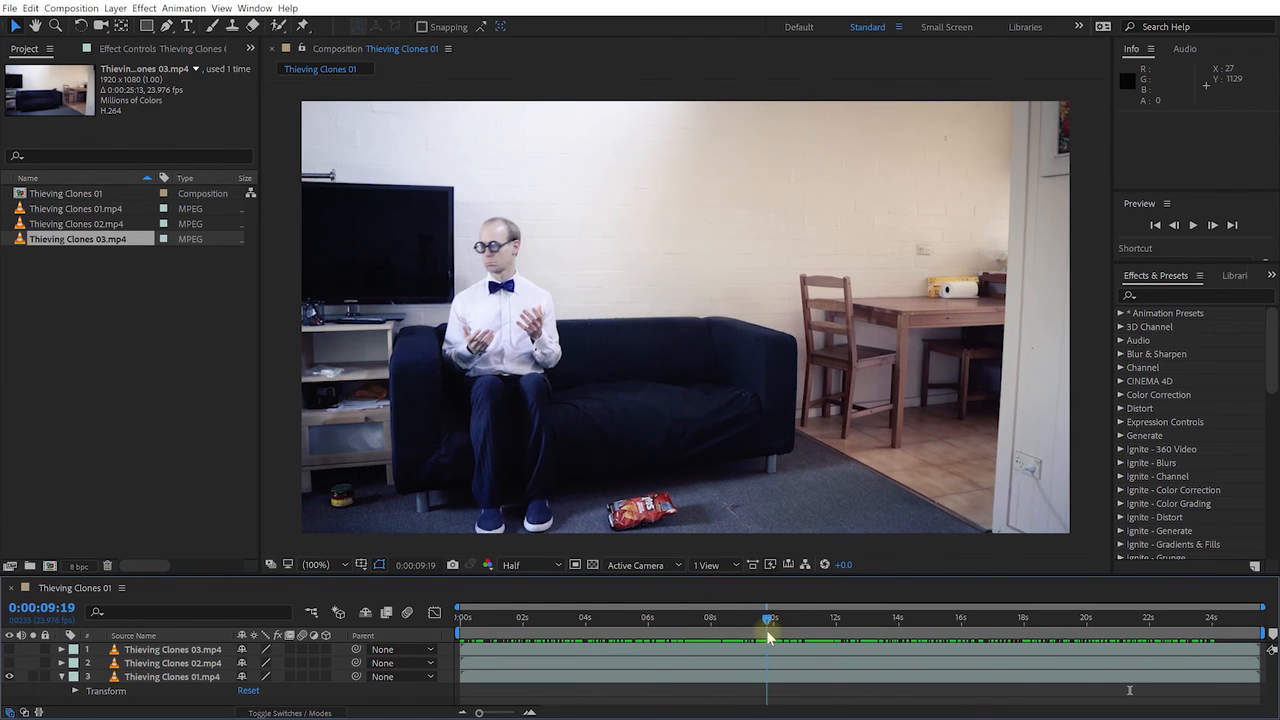
- With no layer selected, draw a closed six-point red shape over the wall and sofa with the Pen tool and delete its shape layer
click(166, 25)
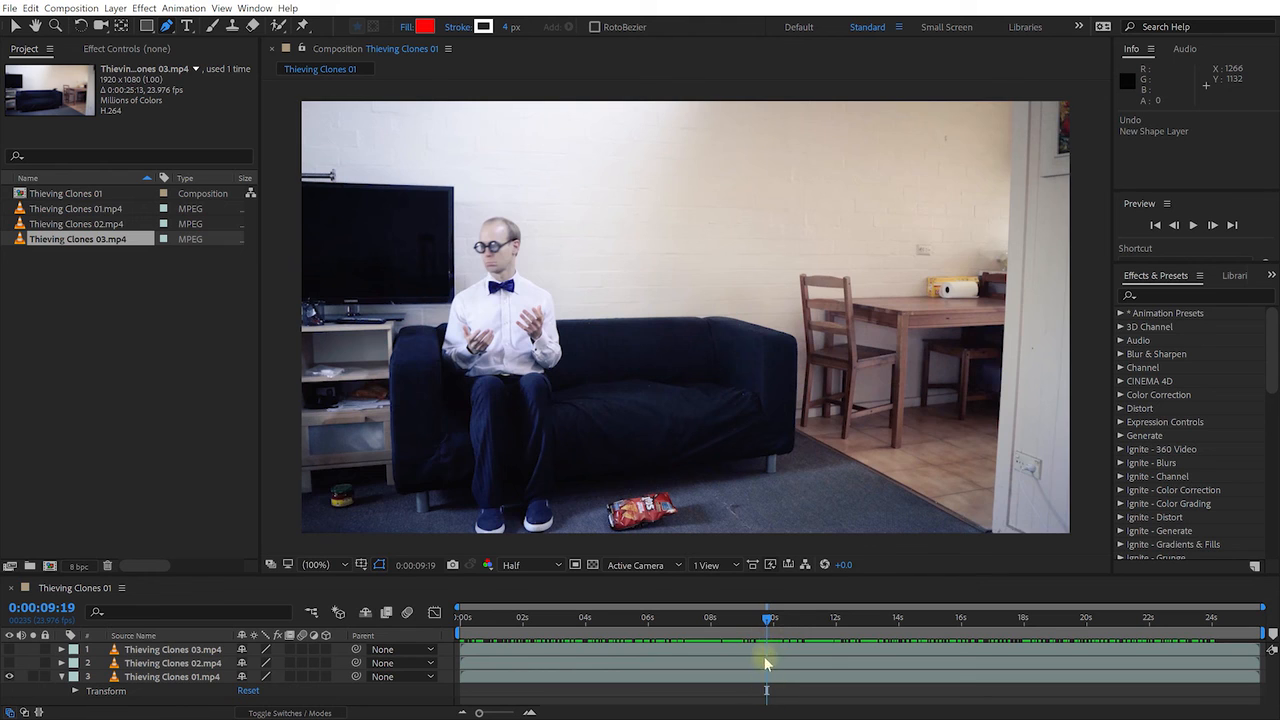
click(805, 178)
click(659, 158)
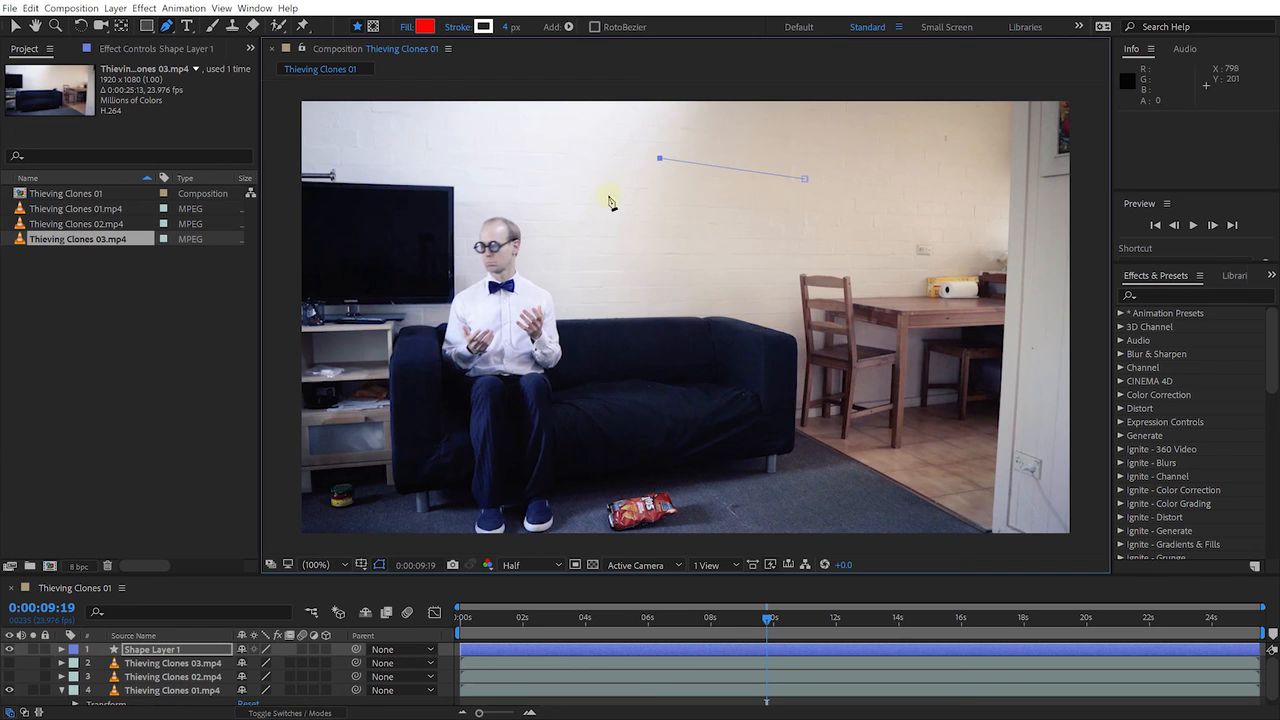
click(618, 322)
click(771, 359)
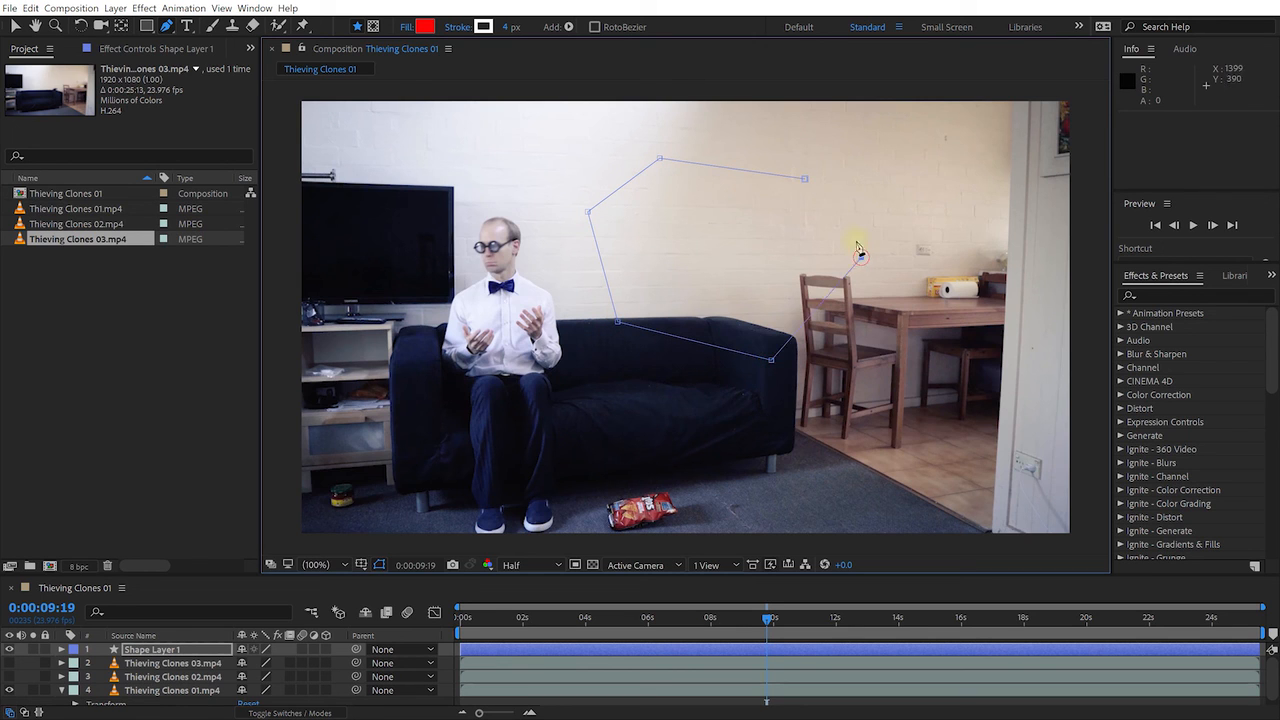
click(806, 180)
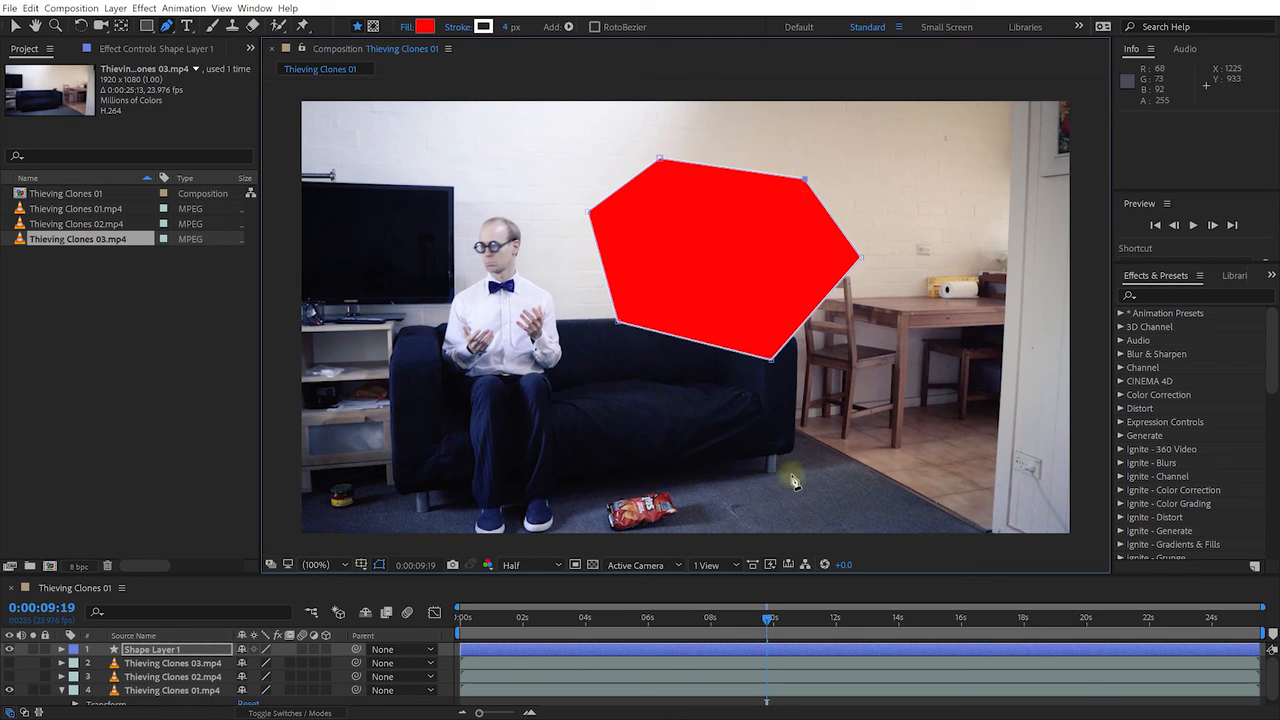
click(769, 654)
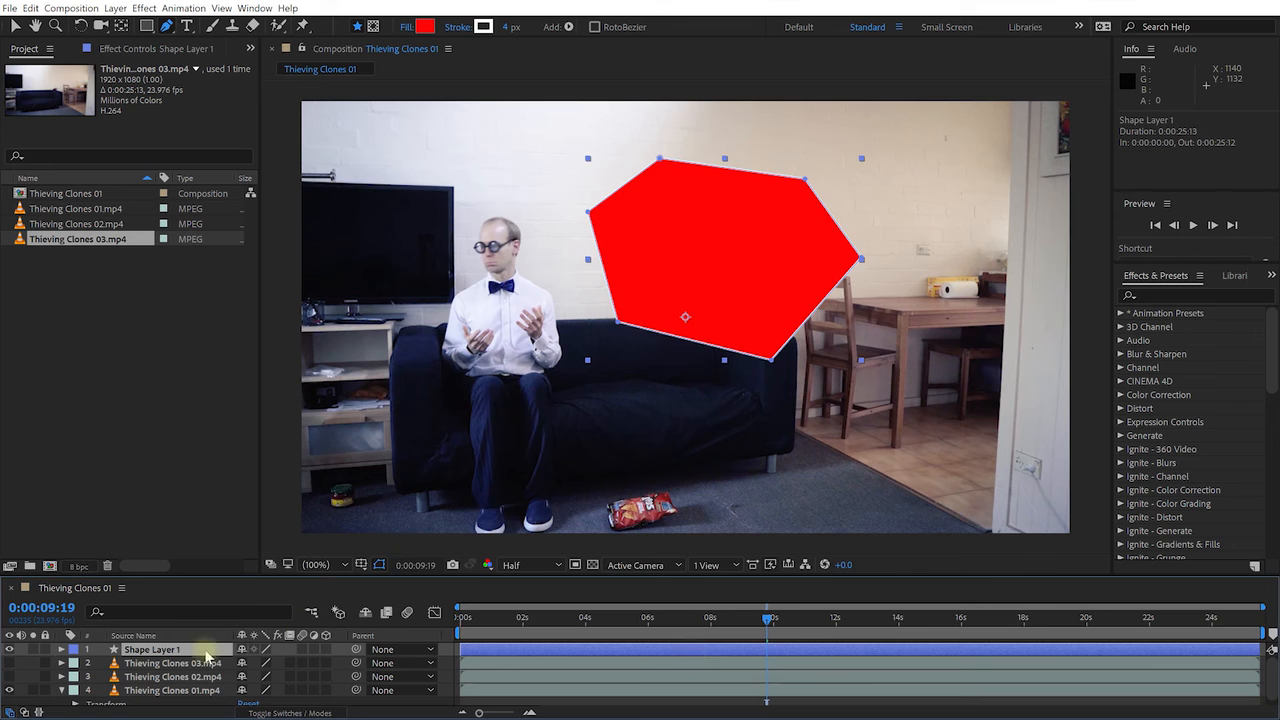
key(Delete)
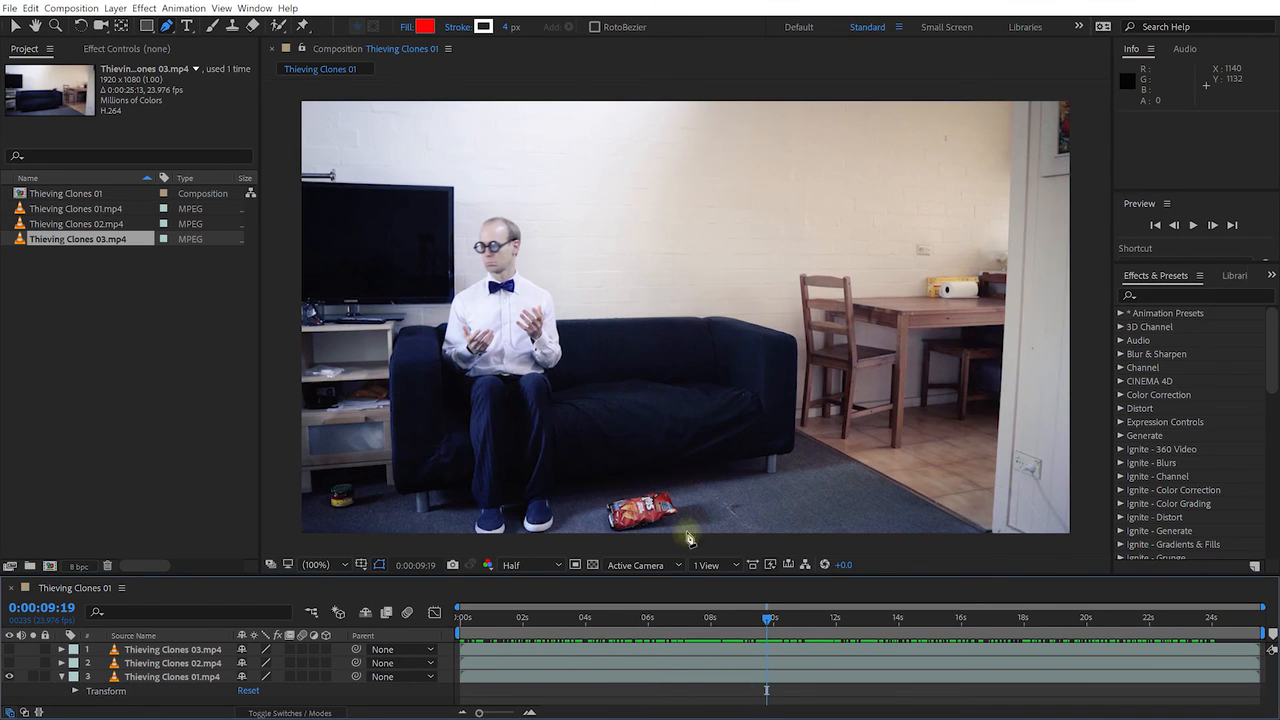
- Draw a closed eight-point, straight-edged pen mask around the middle of the sofa and wall on the Thieving Clones 01.mp4 layer, and delete it
click(768, 680)
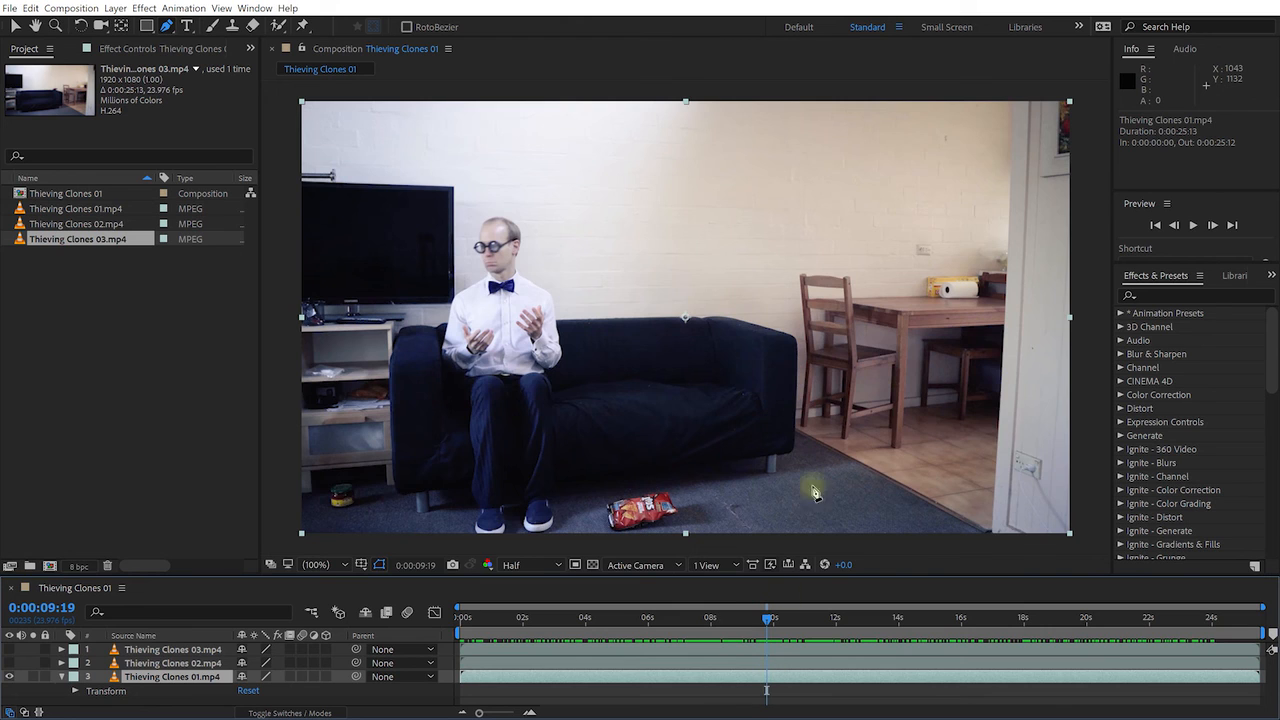
click(801, 233)
click(704, 163)
click(616, 173)
click(540, 235)
click(526, 339)
click(592, 409)
click(780, 424)
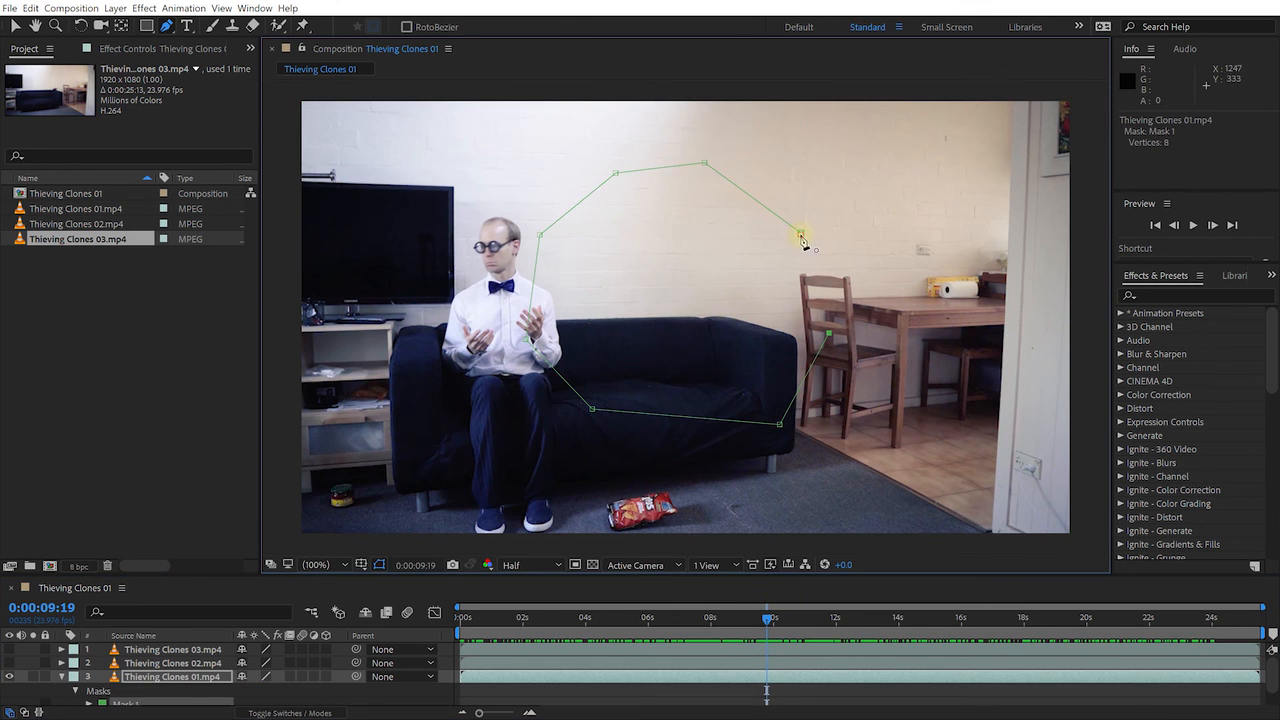
click(801, 233)
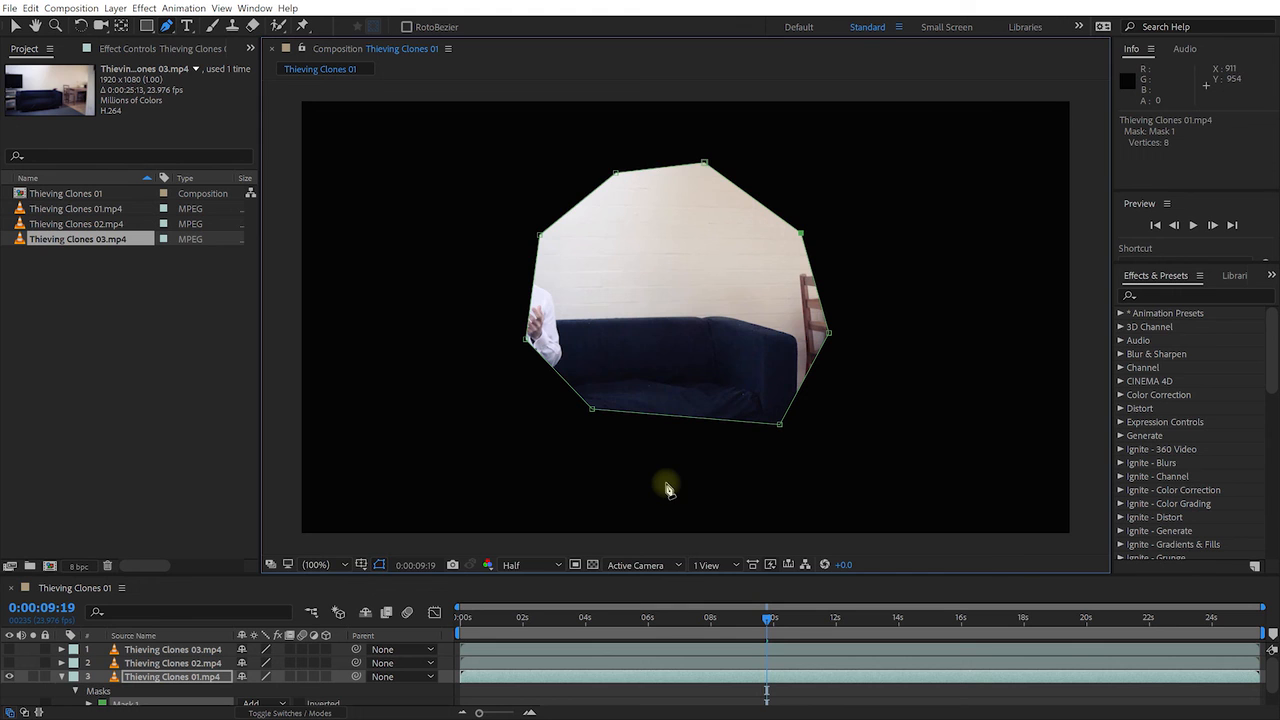
scroll(168, 680, down, 1)
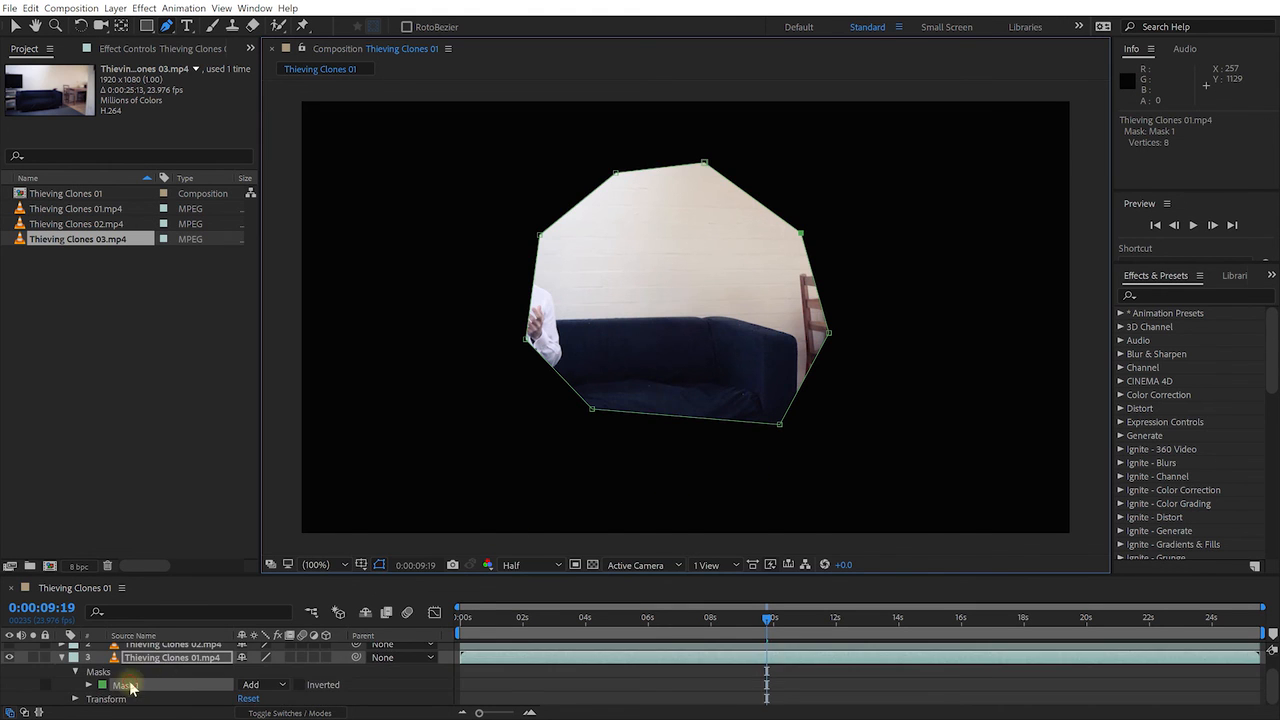
key(Delete)
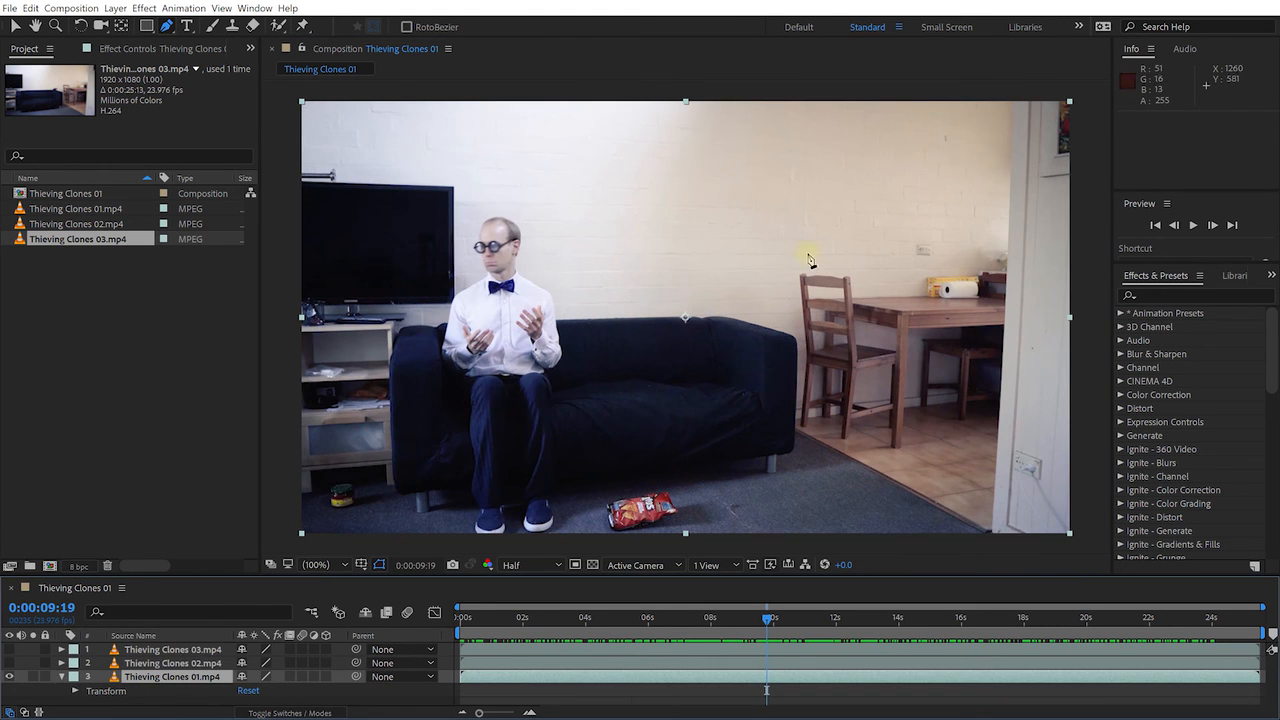
- Draw a closed eight-point pen mask with curved segments on the Thieving Clones 01.mp4 layer, reaching from the wall across the sofa to the chair
click(765, 202)
click(641, 210)
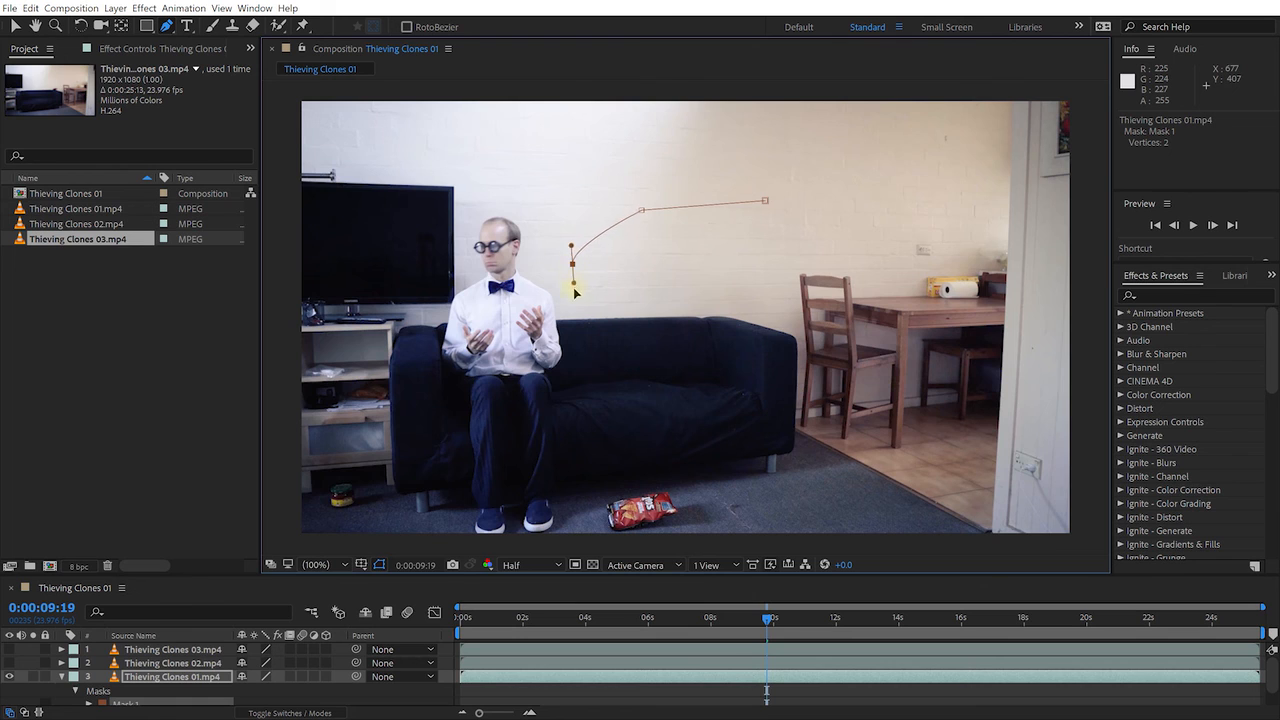
mouse_move(577, 307)
mouse_down()
mouse_move(595, 320)
mouse_move(603, 297)
mouse_move(666, 329)
mouse_move(557, 300)
mouse_up()
drag(669, 305, 700, 342)
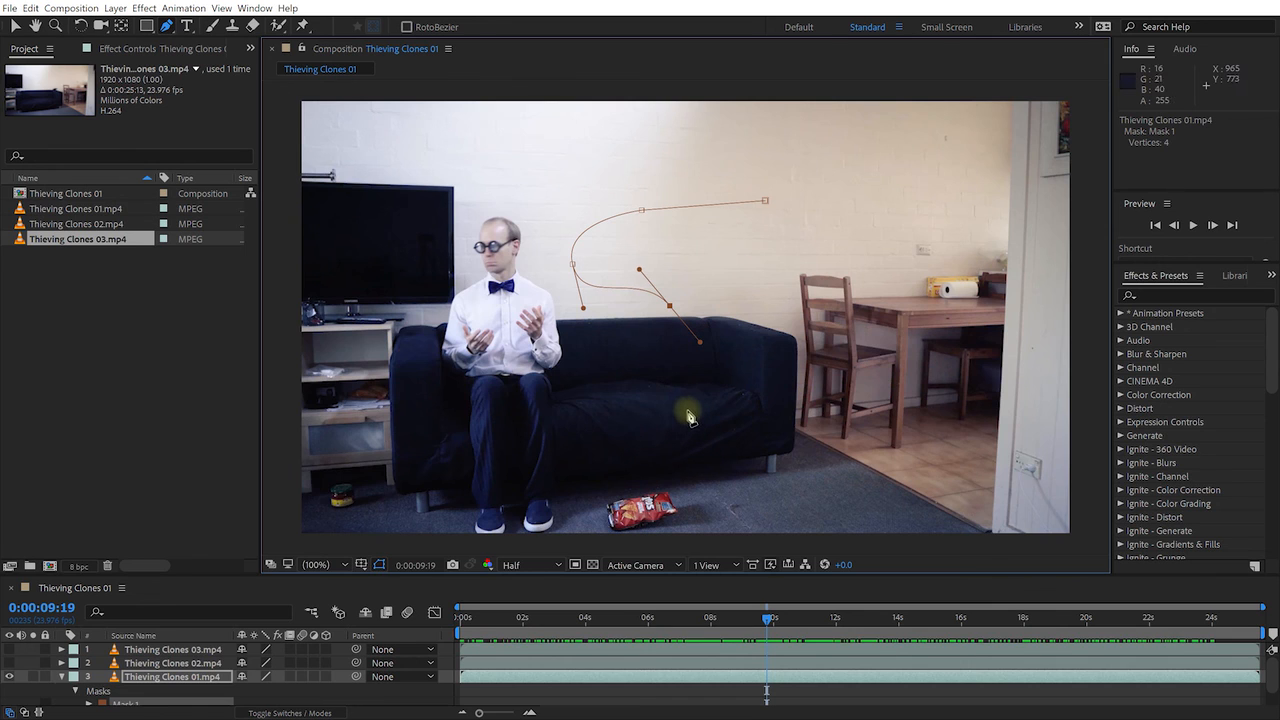
click(688, 412)
click(820, 458)
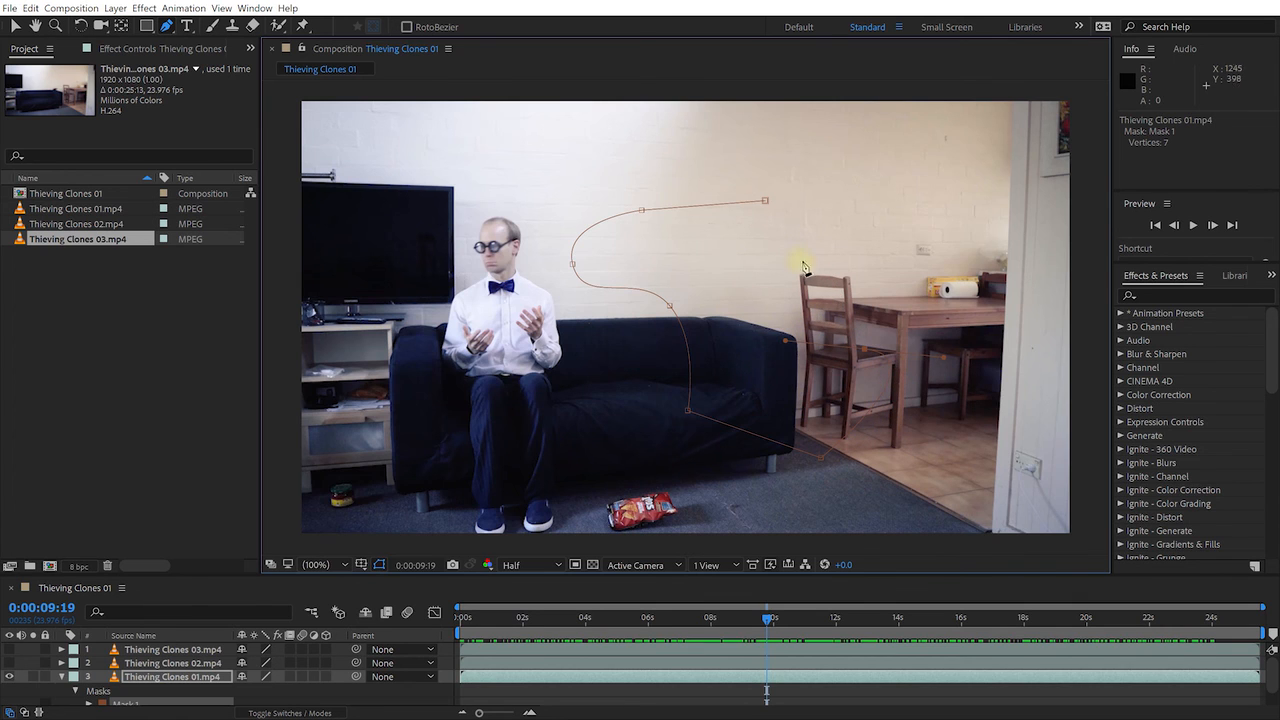
click(765, 203)
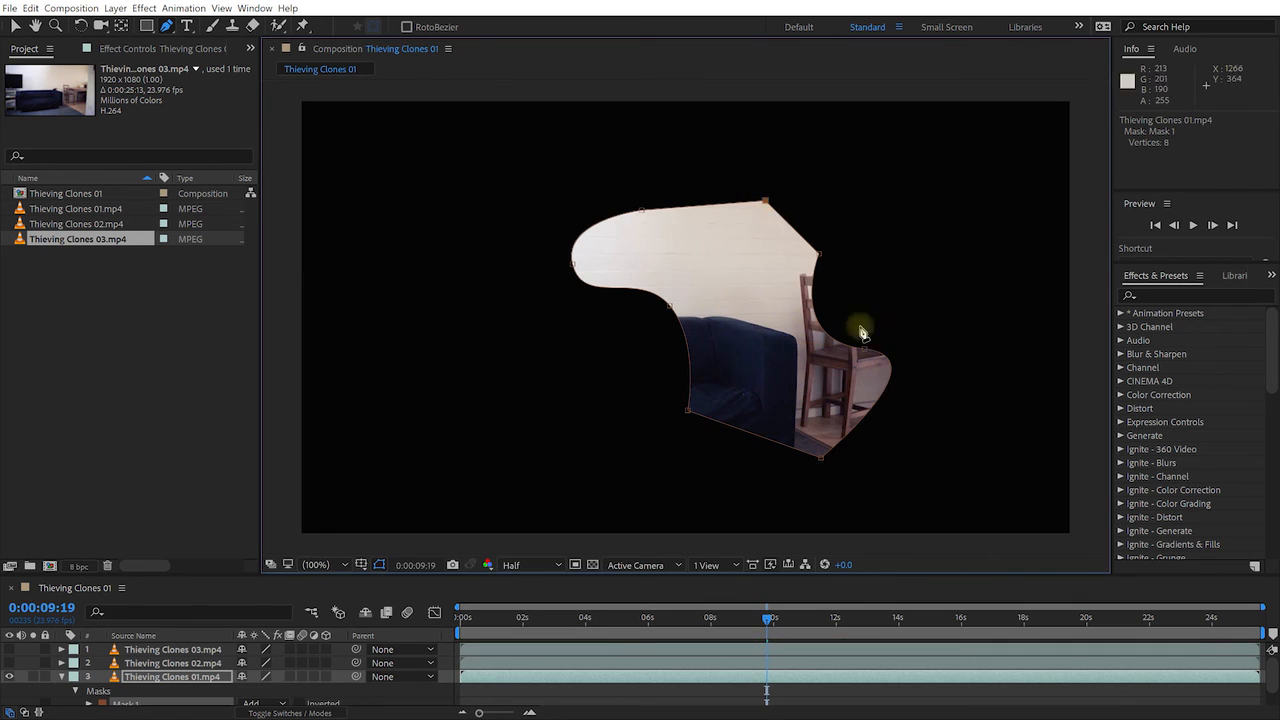
- Reshape the curve at the mask vertex beside the chair, converting it to a sharp corner and back to a smooth point
drag(866, 355, 891, 312)
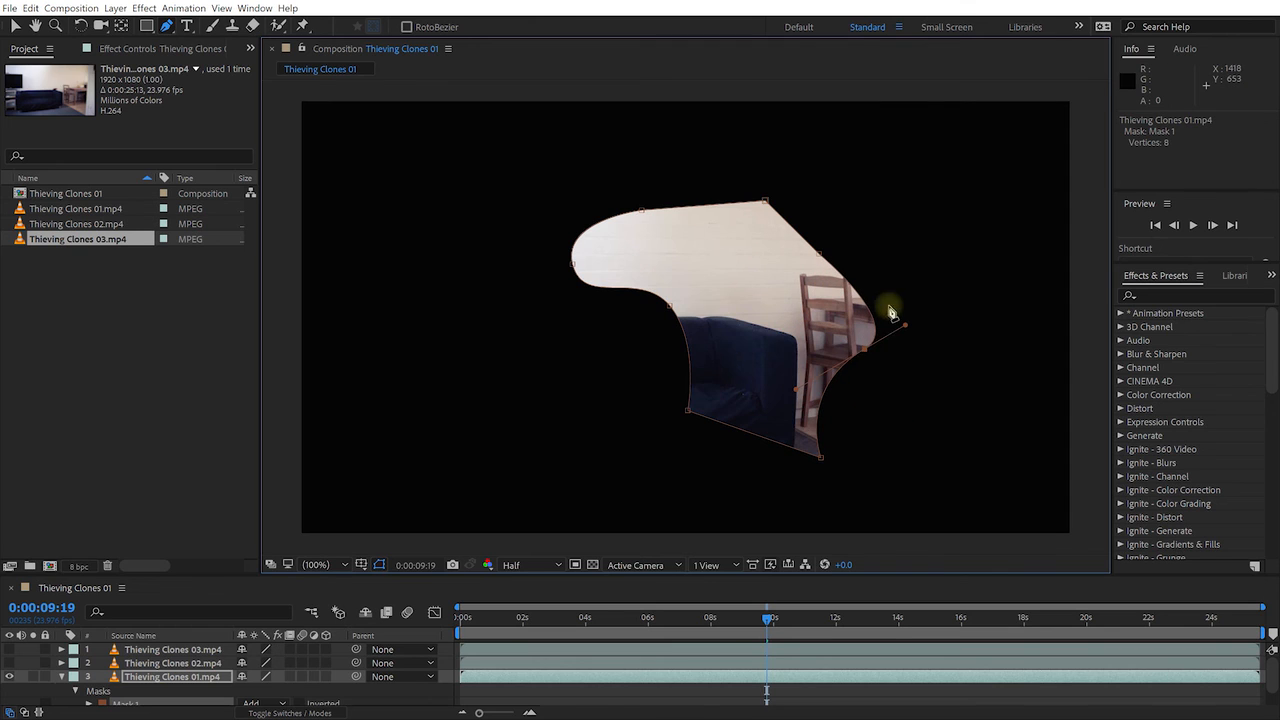
alt+click(866, 353)
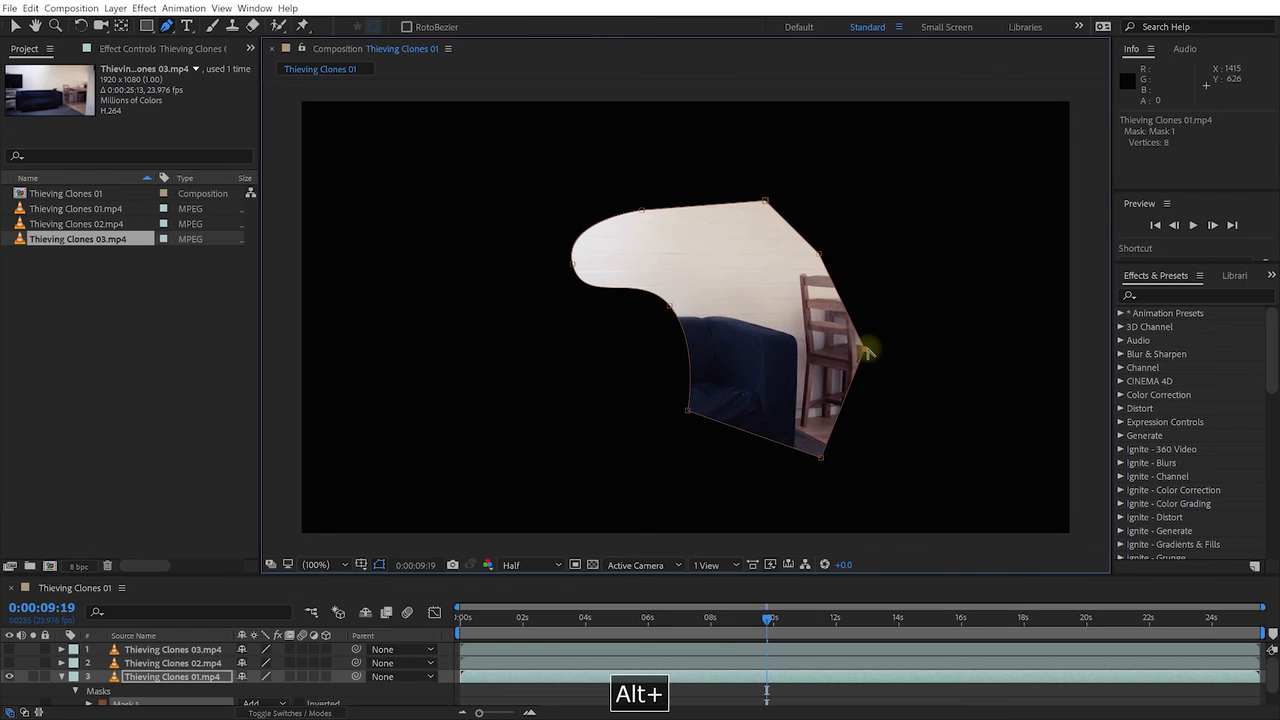
drag(866, 353, 767, 392)
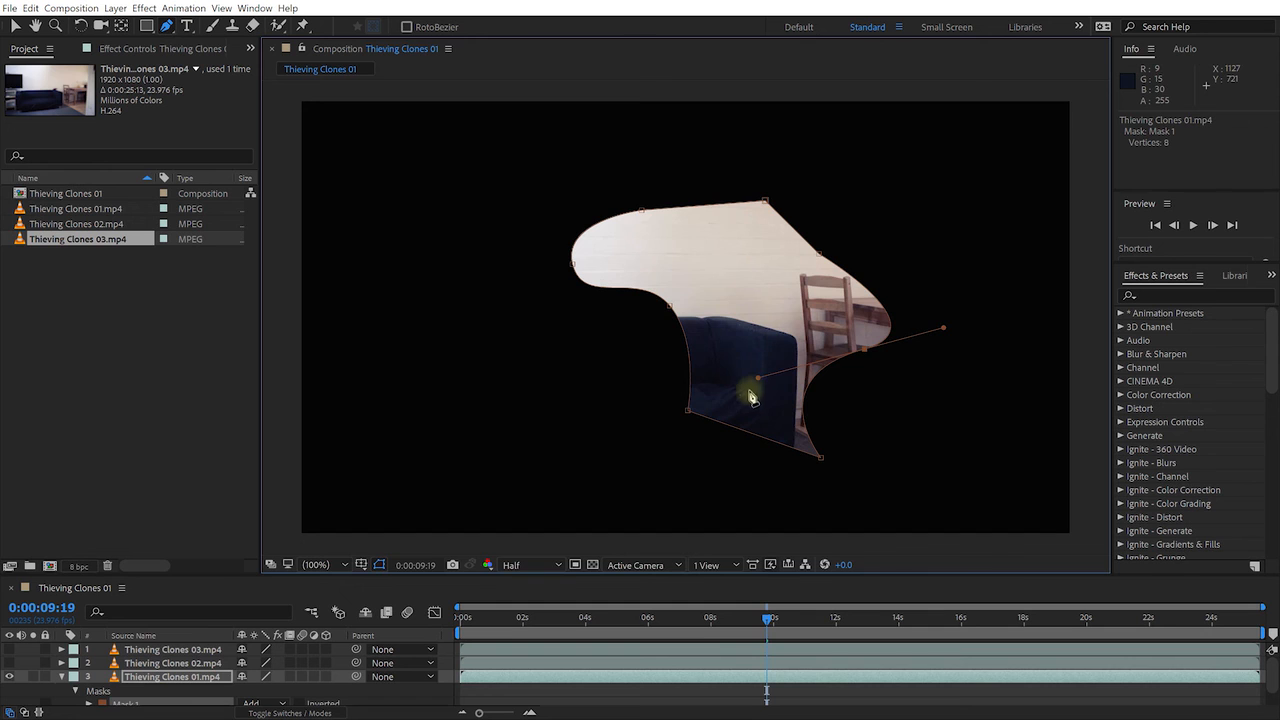
- Delete the curved mask from the Thieving Clones 01.mp4 layer and collapse the layer's properties
click(120, 703)
key(Delete)
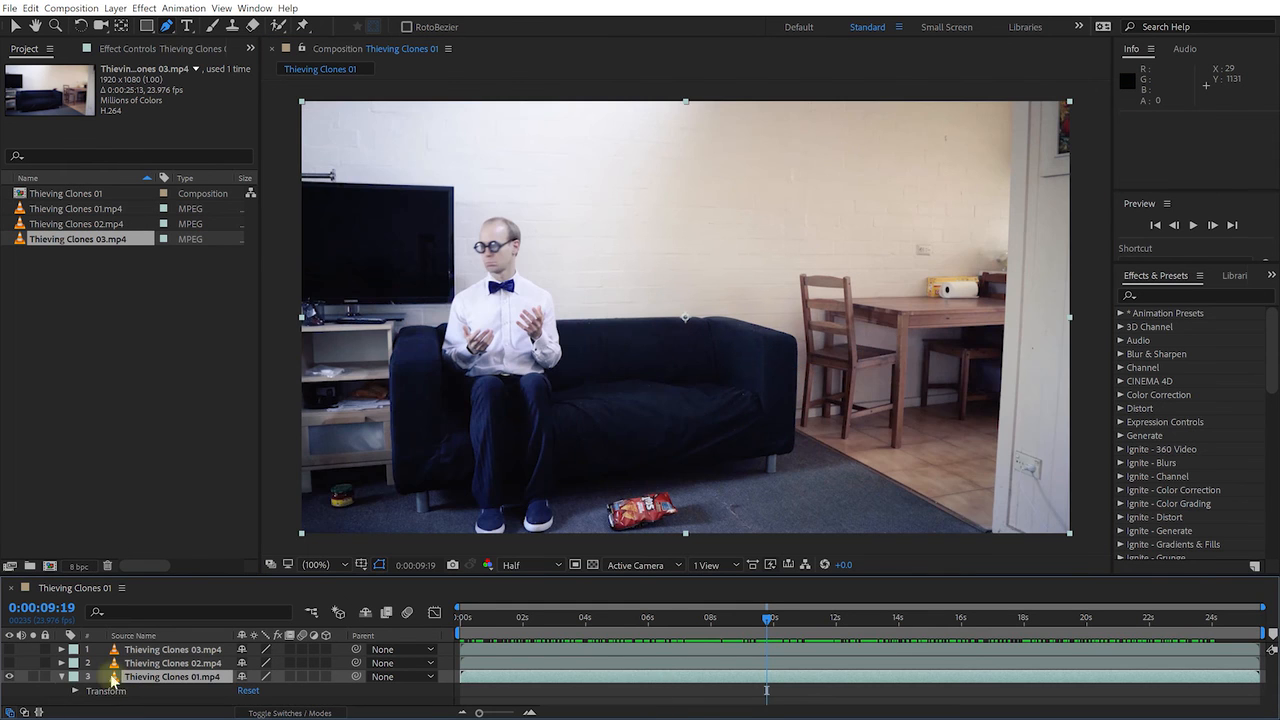
click(60, 677)
- Show the Thieving Clones 02.mp4 and Thieving Clones 03.mp4 layers and move the playhead to 0:00:18:12
click(9, 662)
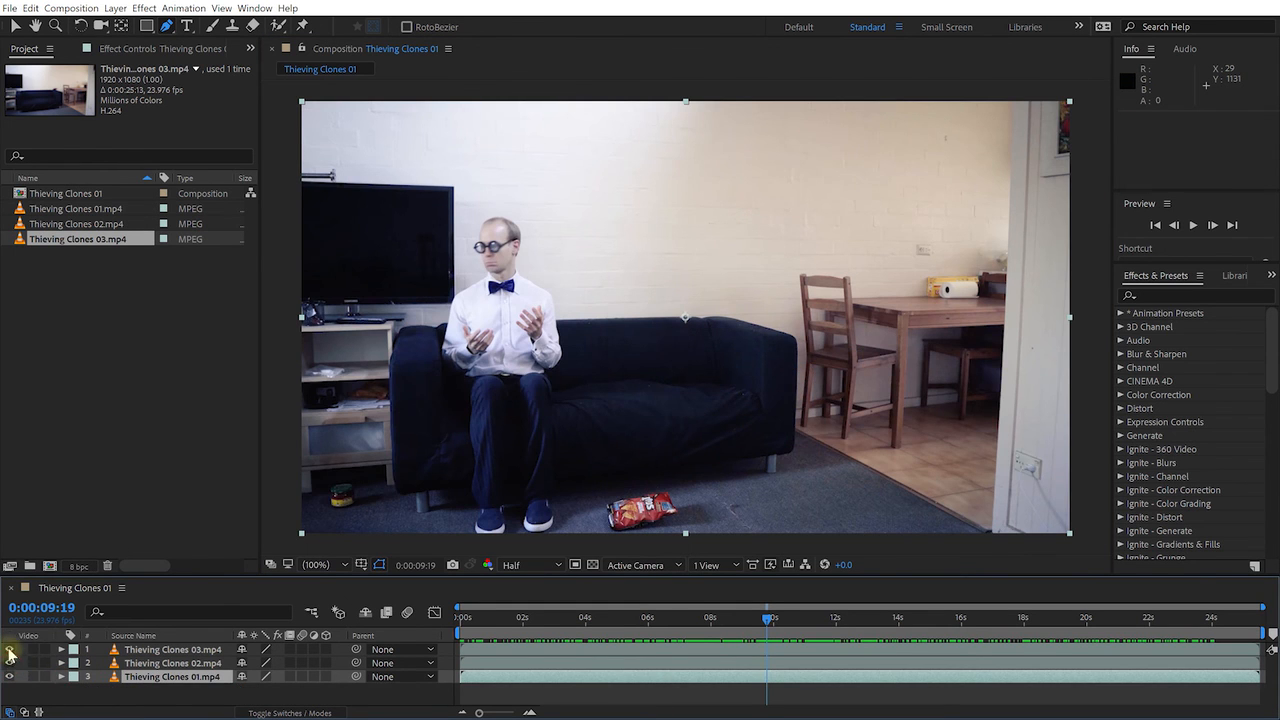
click(9, 649)
mouse_move(768, 621)
mouse_down()
mouse_move(1143, 625)
mouse_move(745, 628)
mouse_move(1039, 627)
mouse_up()
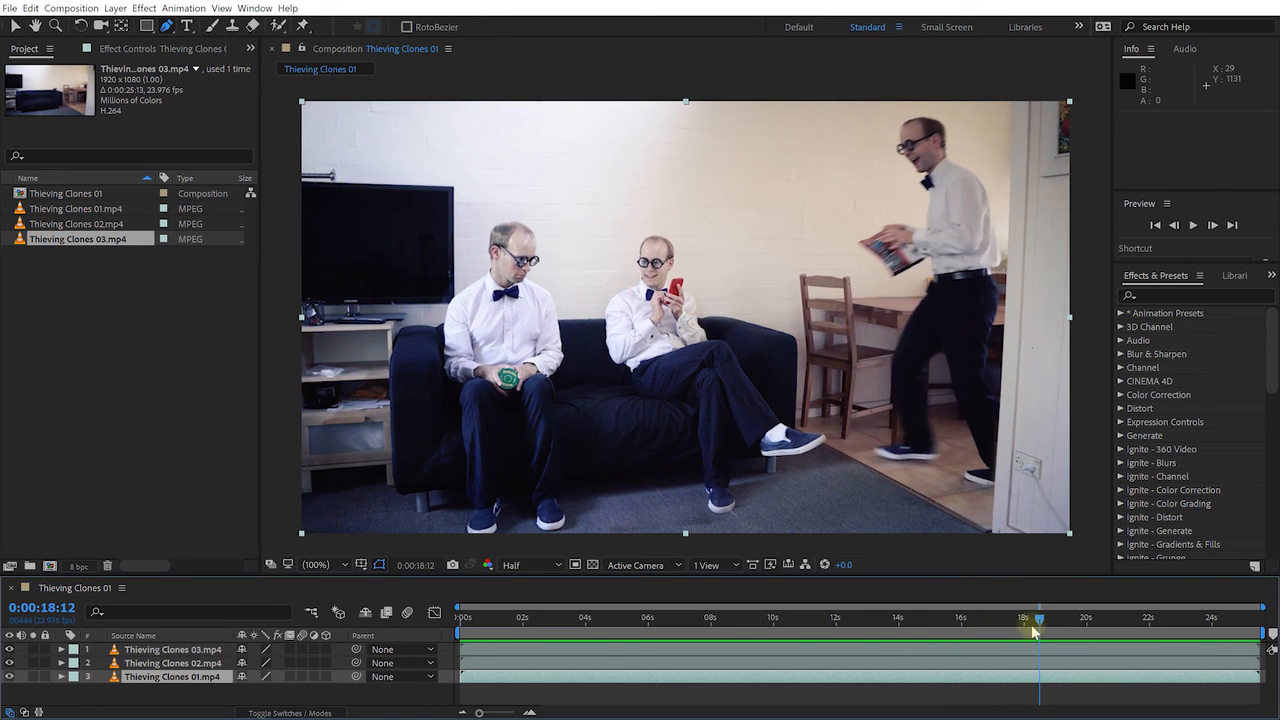